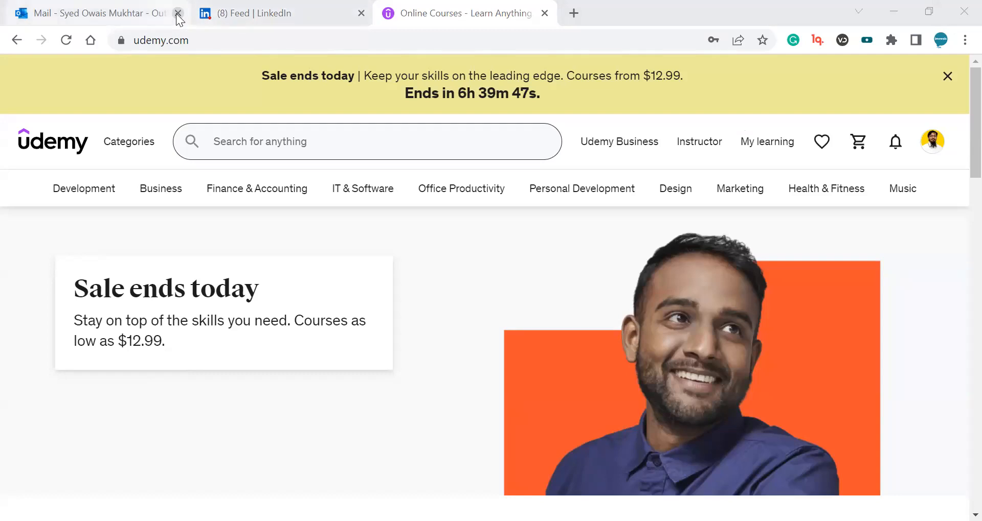
Close the mail and LinkedIn browser tabs, keeping only the Udemy page open.
{"action": "left_click", "coordinate": [178, 14]}
{"action": "left_click", "coordinate": [178, 14]}
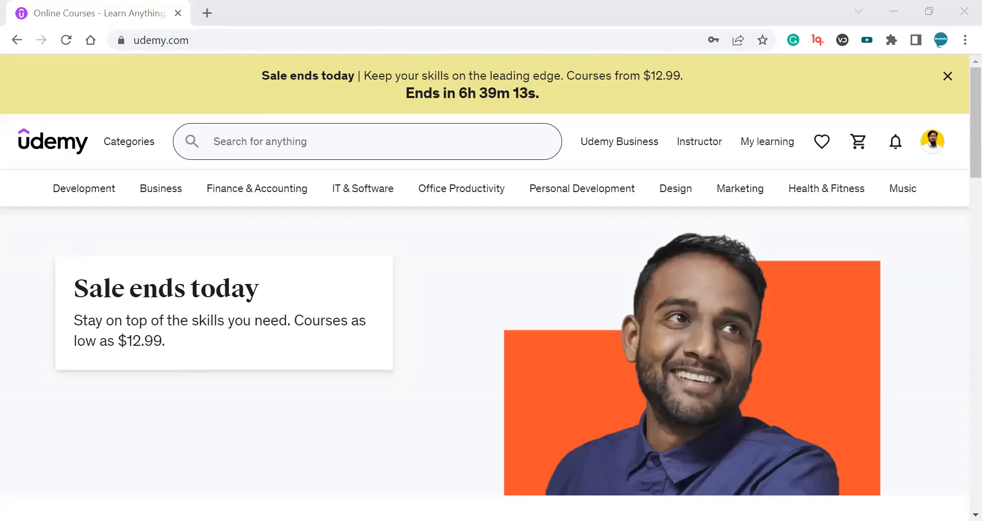
{"action": "double_click", "coordinate": [138, 38]}
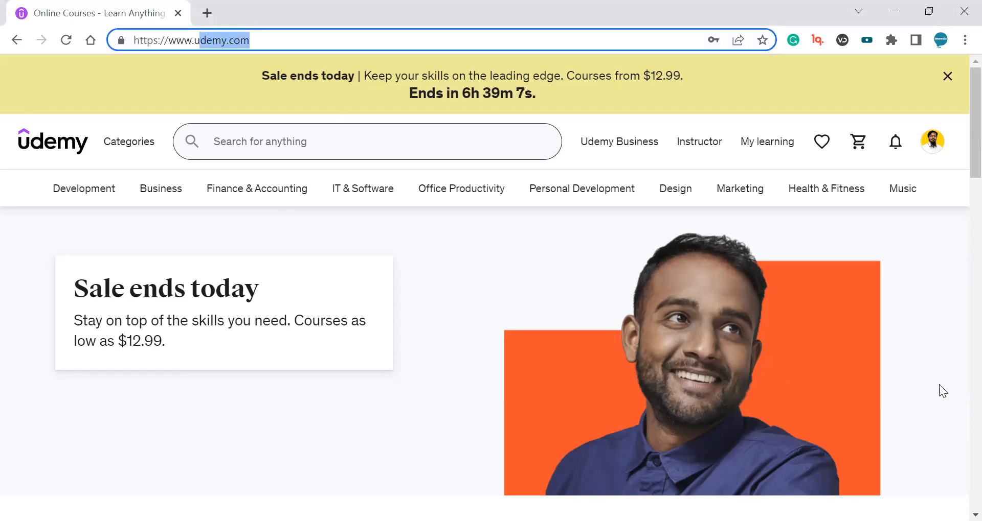
{"action": "mouse_move", "coordinate": [932, 141]}
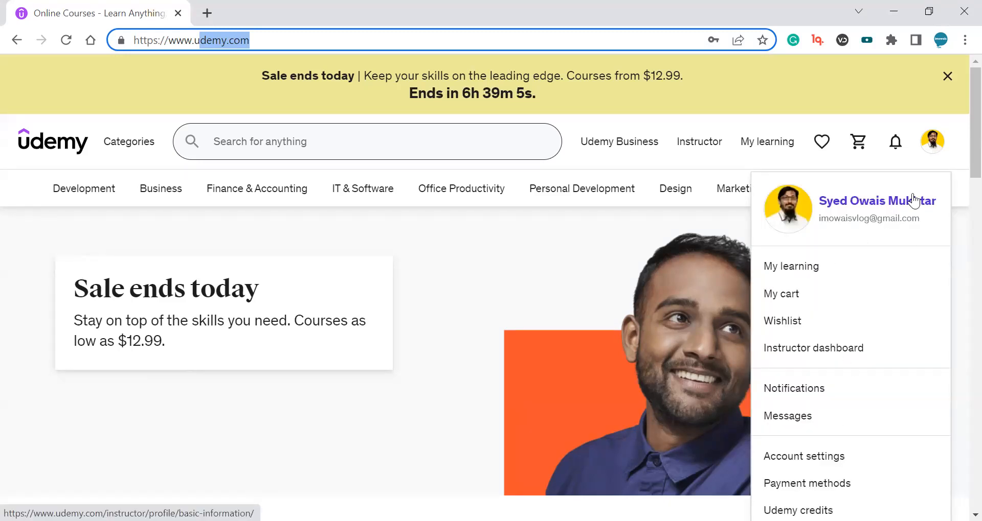
Open the public profile from the account menu in a new tab and switch to it.
{"action": "scroll", "coordinate": [888, 283], "scroll_direction": "down", "scroll_amount": 3}
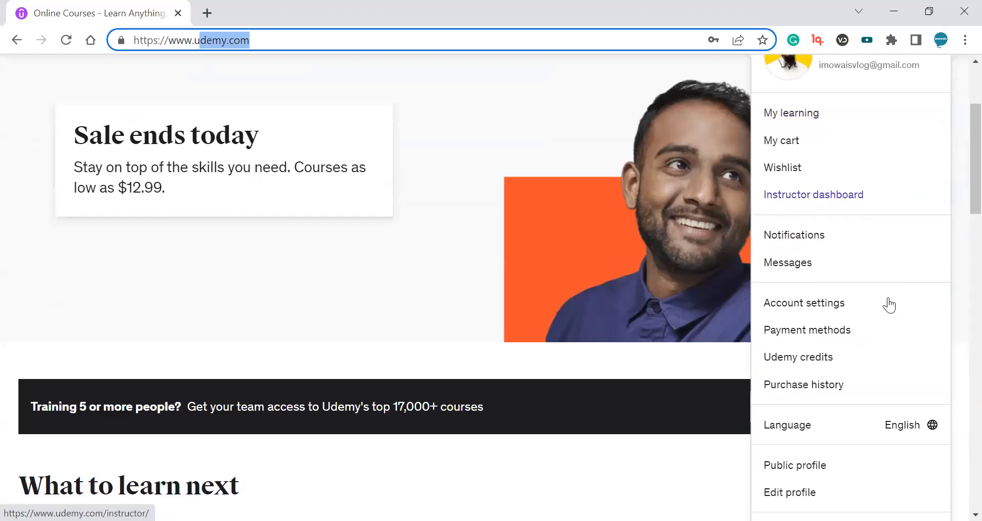
{"action": "scroll", "coordinate": [815, 329], "scroll_direction": "down", "scroll_amount": 3}
{"action": "right_click", "coordinate": [816, 315]}
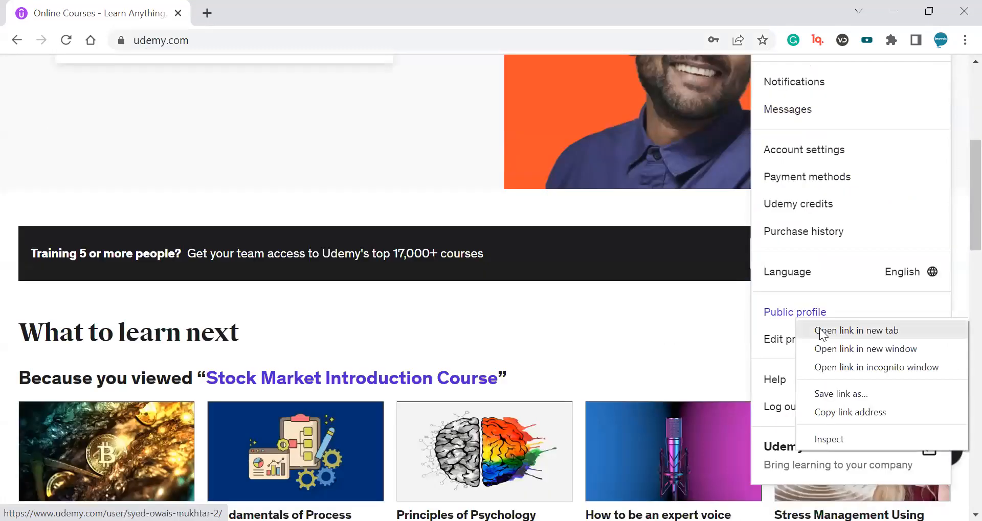
{"action": "left_click", "coordinate": [821, 332]}
{"action": "left_click", "coordinate": [262, 10]}
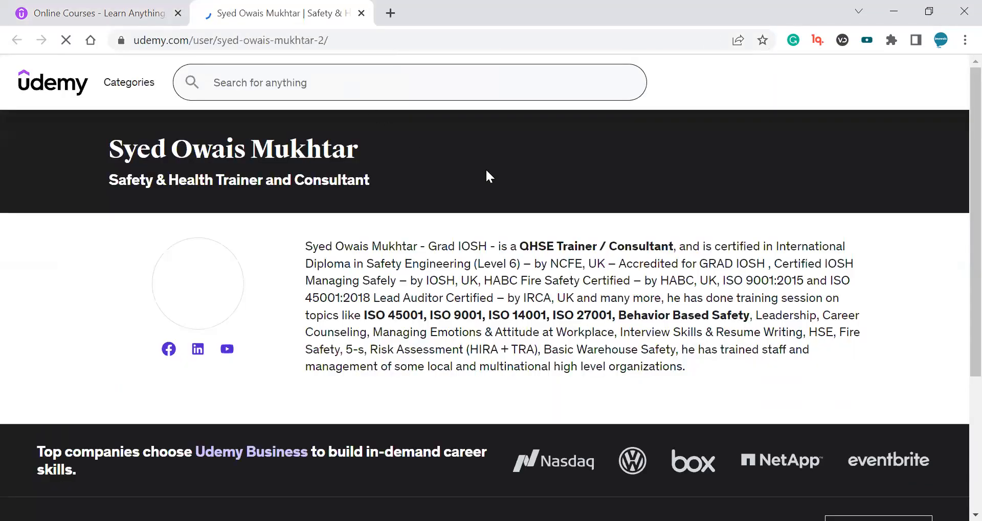
Review the instructor's public profile page and its biography text.
{"action": "scroll", "coordinate": [409, 174], "scroll_direction": "down", "scroll_amount": 1}
{"action": "left_click_drag", "start_coordinate": [326, 187], "coordinate": [494, 222]}
{"action": "left_click", "coordinate": [555, 260]}
{"action": "scroll", "coordinate": [572, 265], "scroll_direction": "up", "scroll_amount": 2}
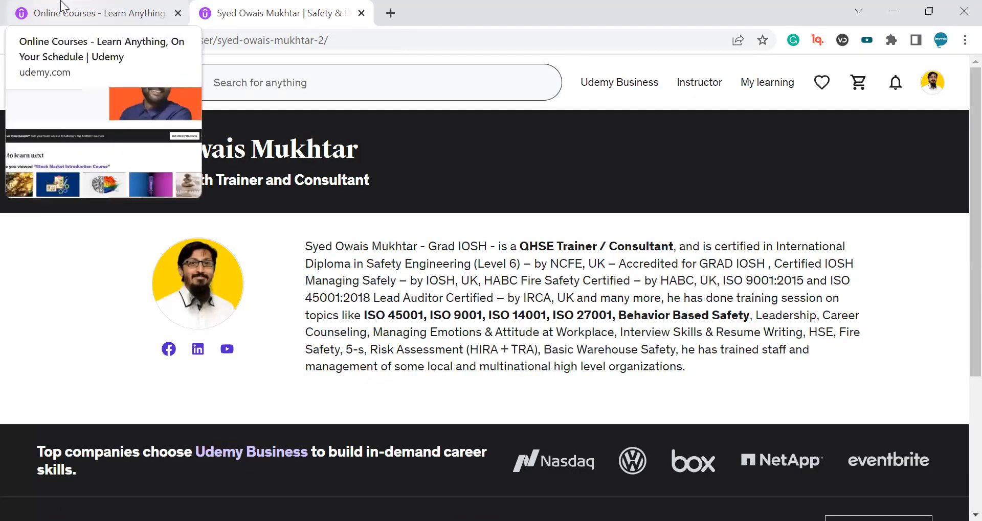
Switch back to the Udemy home page tab.
{"action": "left_click", "coordinate": [61, 6]}
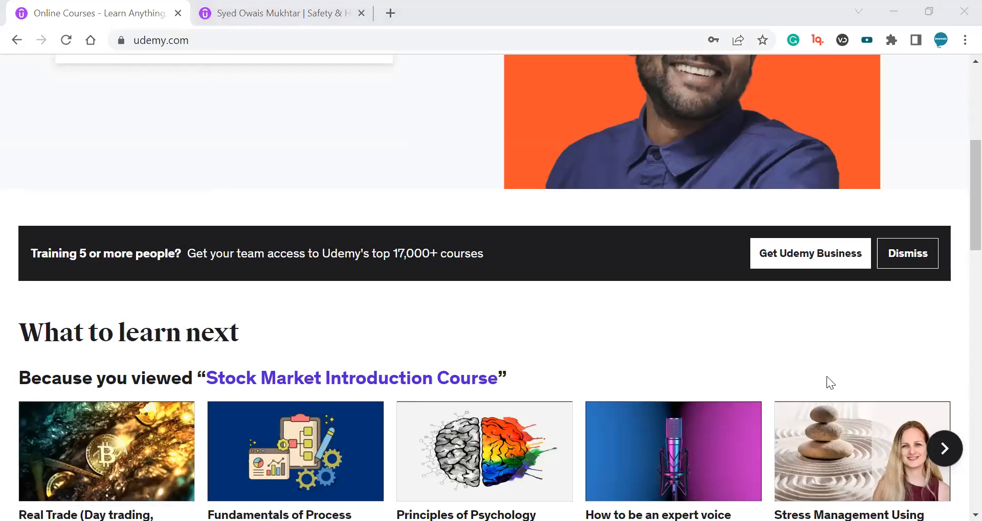
{"action": "key", "text": "alt+Tab"}
{"action": "scroll", "coordinate": [845, 366], "scroll_direction": "up", "scroll_amount": 6}
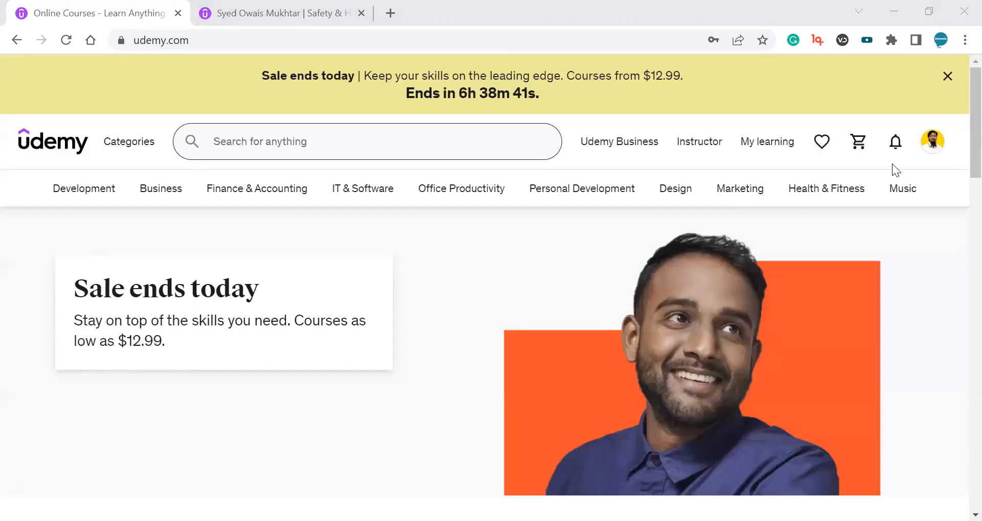
{"action": "mouse_move", "coordinate": [691, 192]}
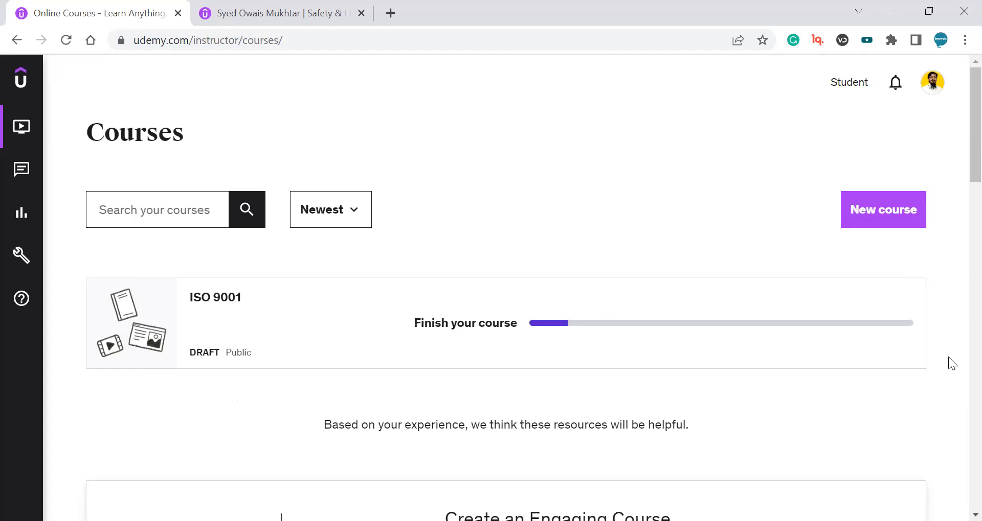
Open the ISO 9001 draft course for editing from the instructor courses list.
{"action": "scroll", "coordinate": [265, 415], "scroll_direction": "down", "scroll_amount": 2}
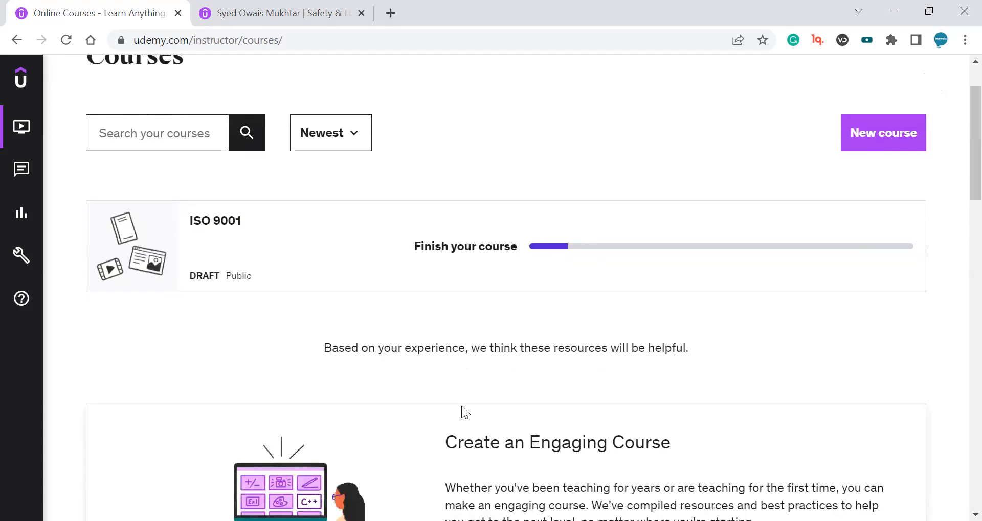
{"action": "scroll", "coordinate": [486, 415], "scroll_direction": "up", "scroll_amount": 2}
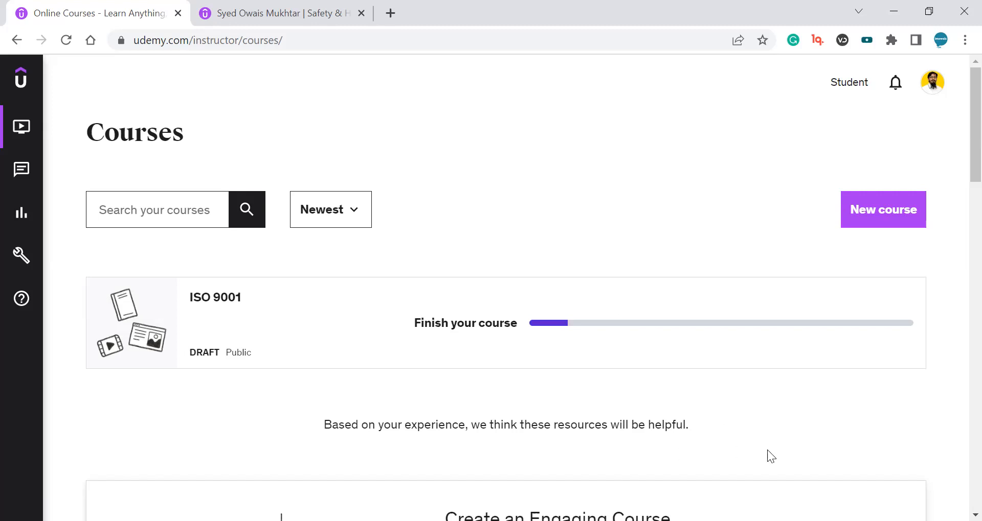
{"action": "mouse_move", "coordinate": [699, 362]}
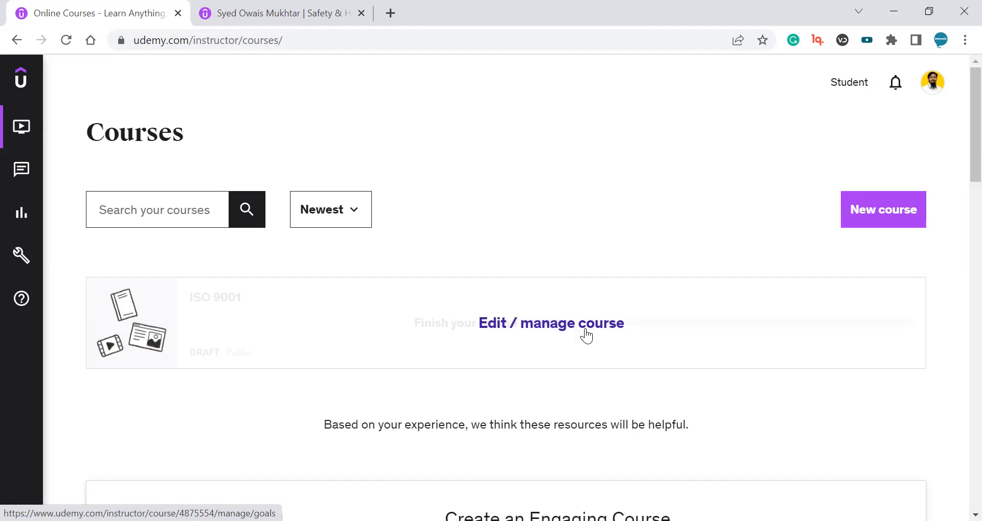
{"action": "mouse_move", "coordinate": [609, 336]}
{"action": "left_click", "coordinate": [578, 325]}
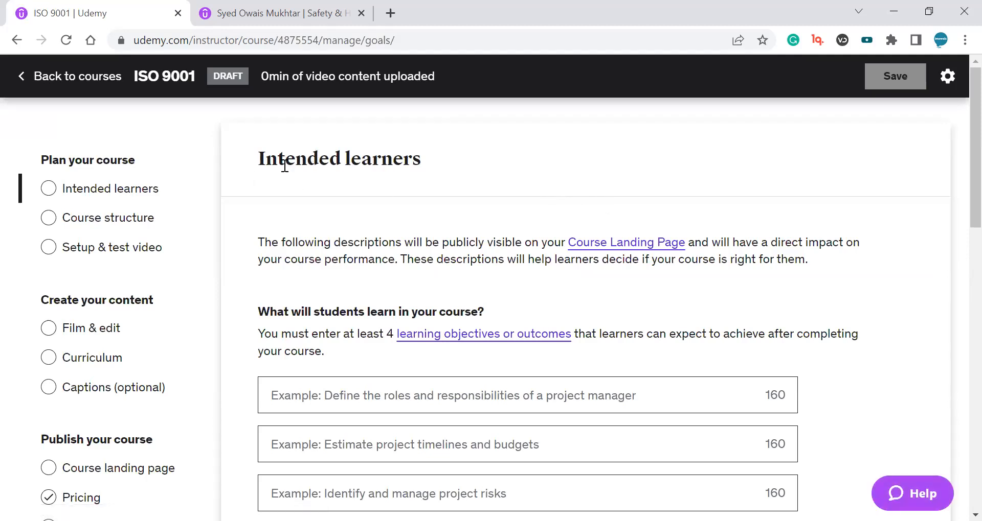
Examine the Intended learners page and its learning objectives section.
{"action": "scroll", "coordinate": [386, 230], "scroll_direction": "down", "scroll_amount": 2}
{"action": "scroll", "coordinate": [386, 230], "scroll_direction": "up", "scroll_amount": 2}
{"action": "left_click_drag", "start_coordinate": [283, 167], "coordinate": [393, 168]}
{"action": "triple_click", "coordinate": [390, 168]}
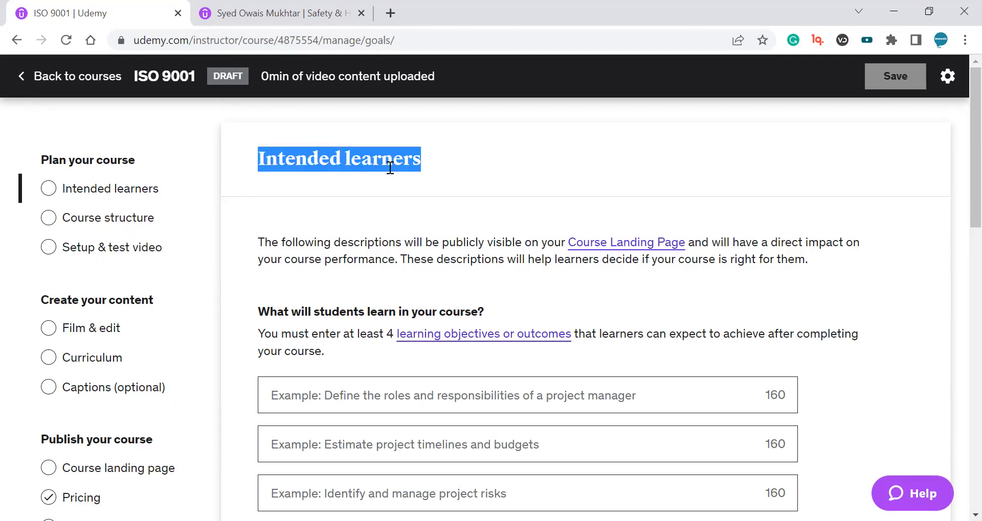
{"action": "scroll", "coordinate": [478, 205], "scroll_direction": "down", "scroll_amount": 2}
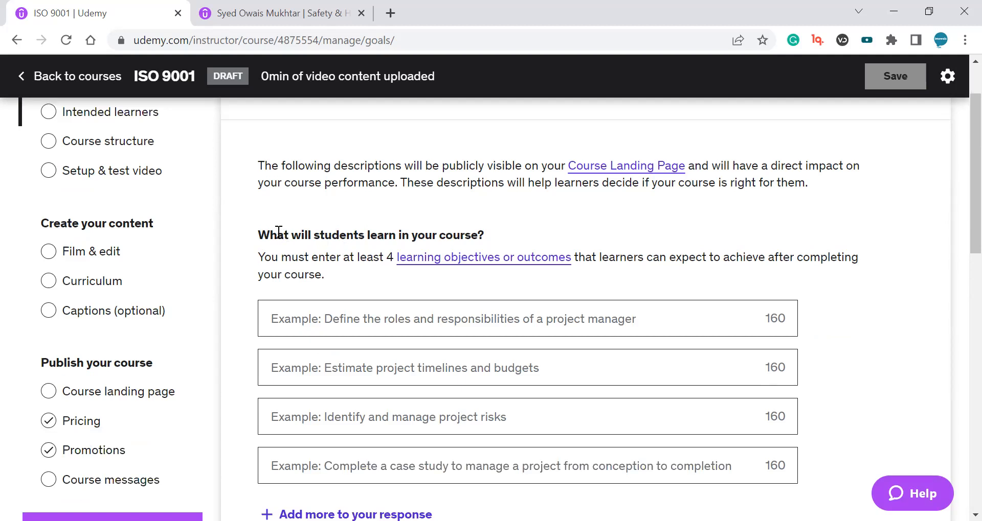
{"action": "left_click_drag", "start_coordinate": [258, 234], "coordinate": [484, 233]}
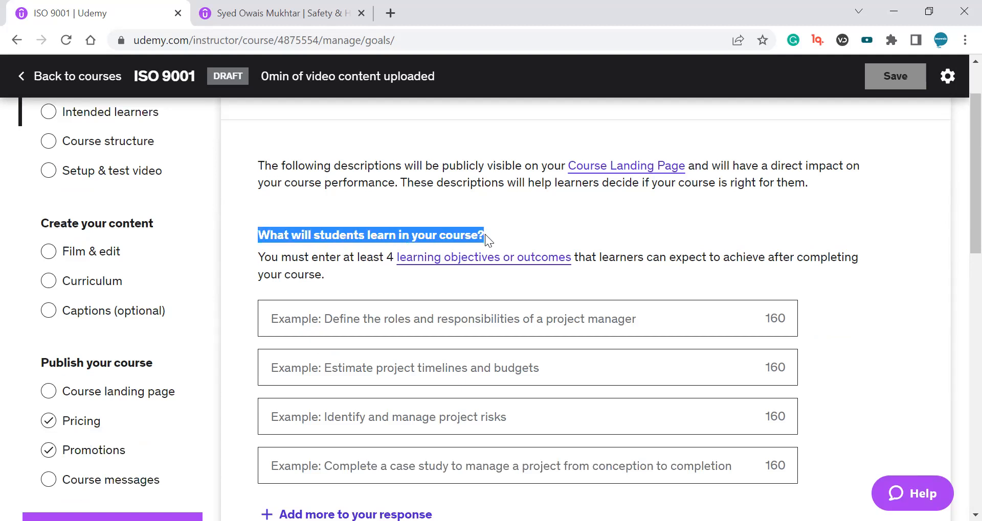
{"action": "left_click", "coordinate": [484, 234]}
{"action": "scroll", "coordinate": [506, 238], "scroll_direction": "down", "scroll_amount": 1}
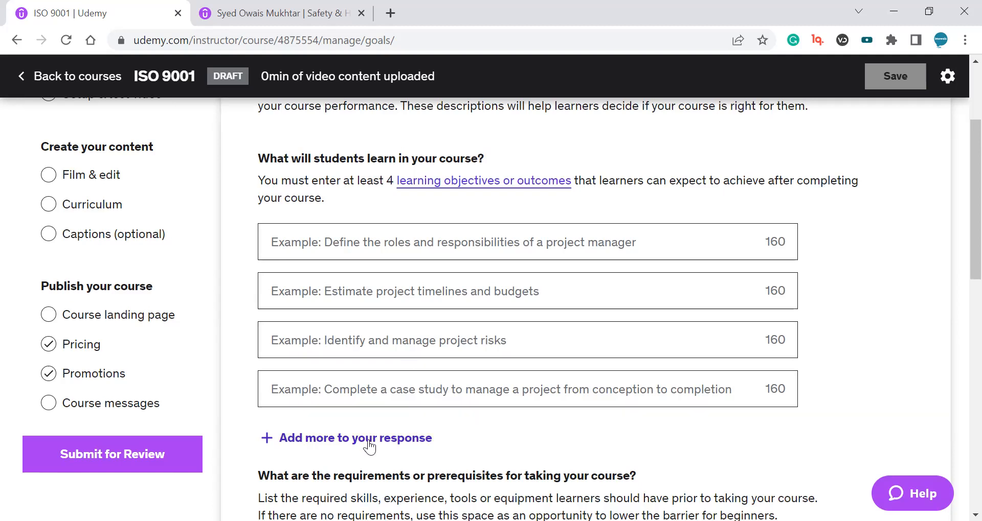
{"action": "scroll", "coordinate": [424, 436], "scroll_direction": "down", "scroll_amount": 1}
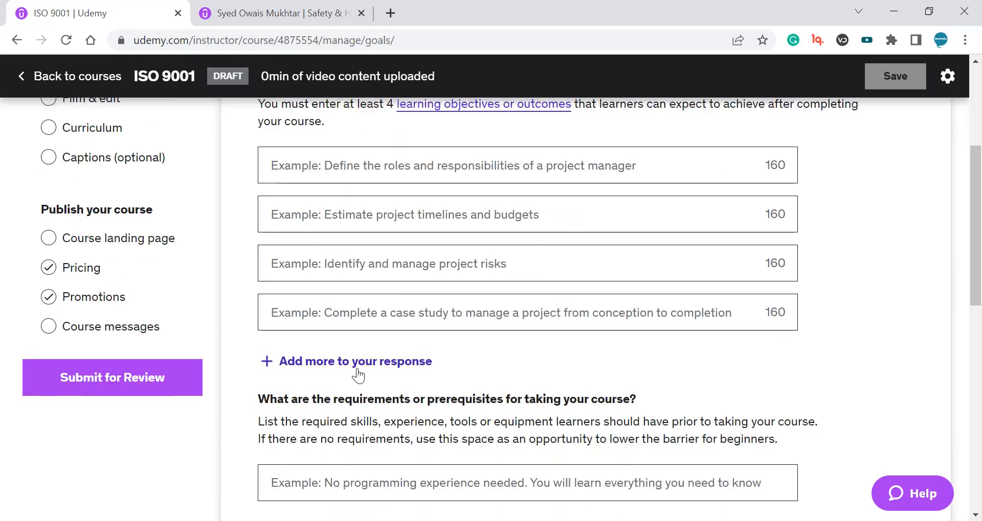
{"action": "scroll", "coordinate": [483, 319], "scroll_direction": "up", "scroll_amount": 1}
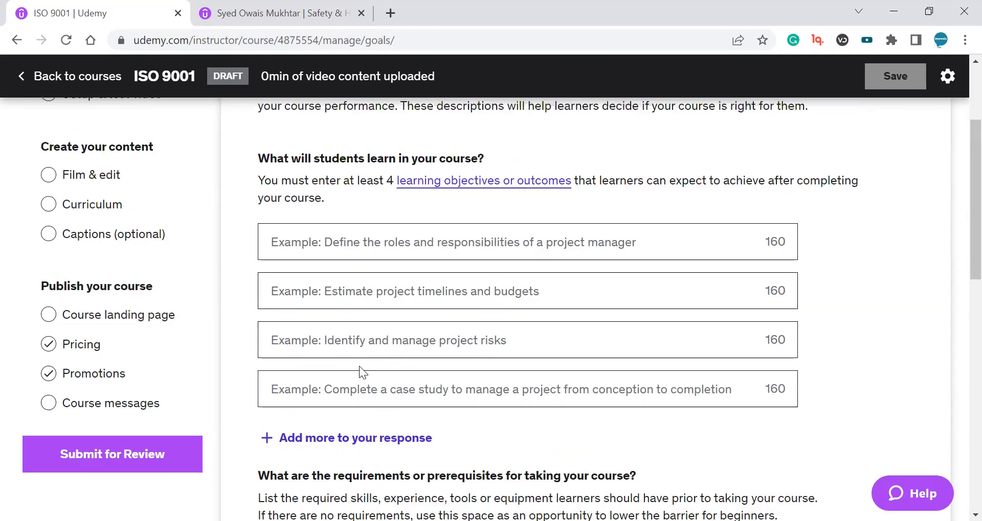
{"action": "scroll", "coordinate": [622, 339], "scroll_direction": "up", "scroll_amount": 1}
{"action": "scroll", "coordinate": [622, 345], "scroll_direction": "down", "scroll_amount": 1}
{"action": "scroll", "coordinate": [624, 348], "scroll_direction": "up", "scroll_amount": 1}
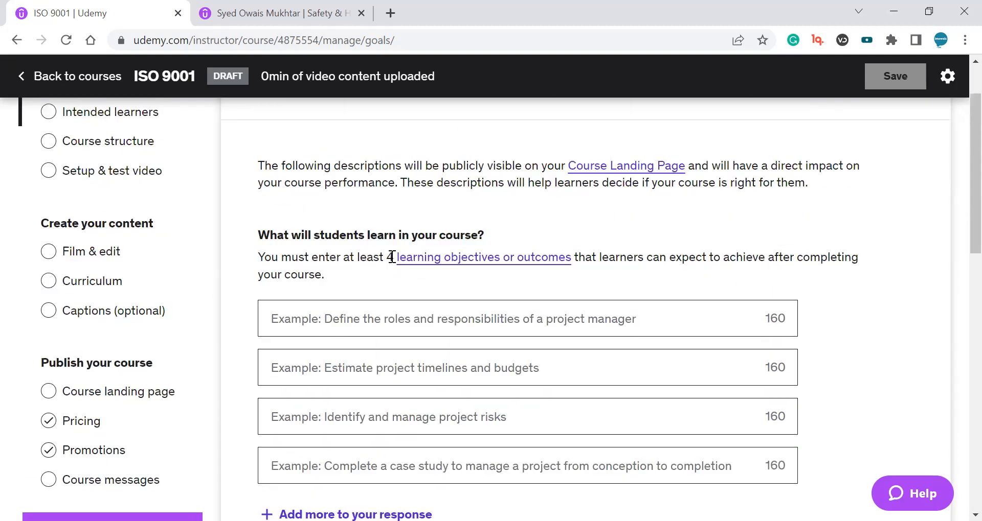
Return to the courses list and reopen the ISO 9001 course's Intended learners page.
{"action": "key", "text": "alt+Left"}
{"action": "right_click", "coordinate": [403, 297]}
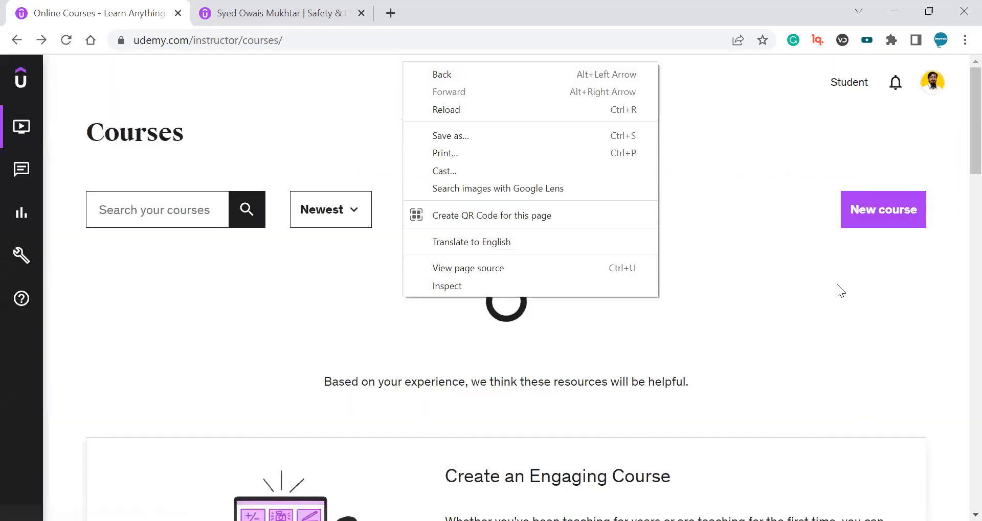
{"action": "left_click", "coordinate": [348, 331]}
{"action": "left_click", "coordinate": [440, 335]}
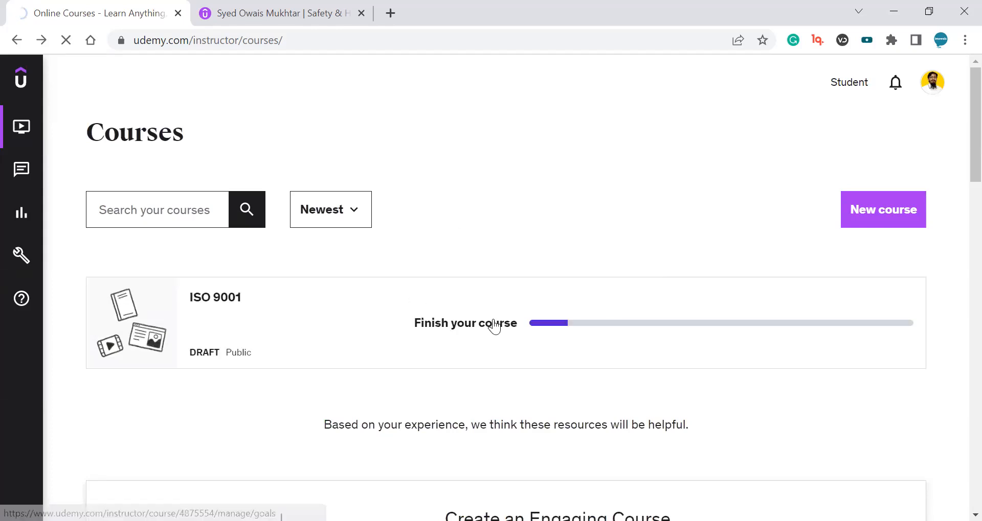
{"action": "scroll", "coordinate": [594, 289], "scroll_direction": "down", "scroll_amount": 2}
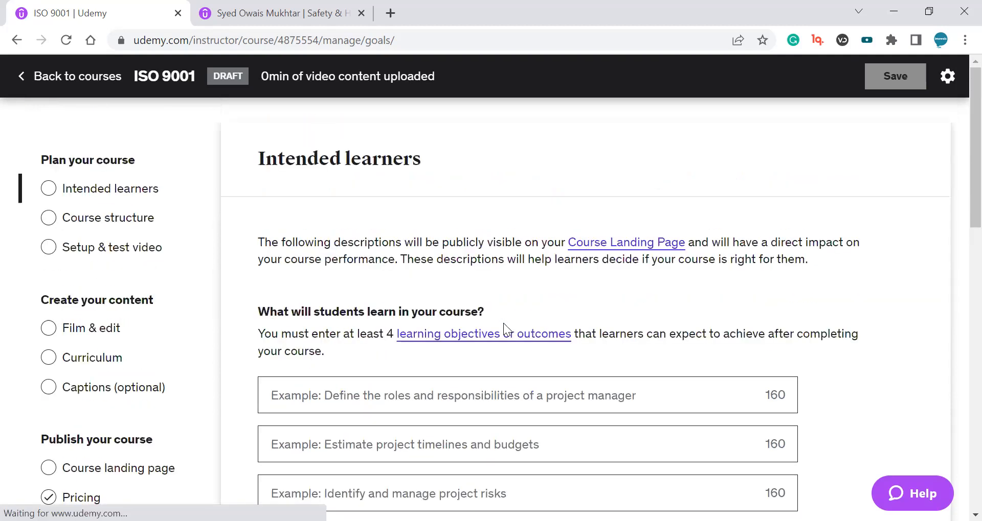
{"action": "scroll", "coordinate": [578, 377], "scroll_direction": "down", "scroll_amount": 3}
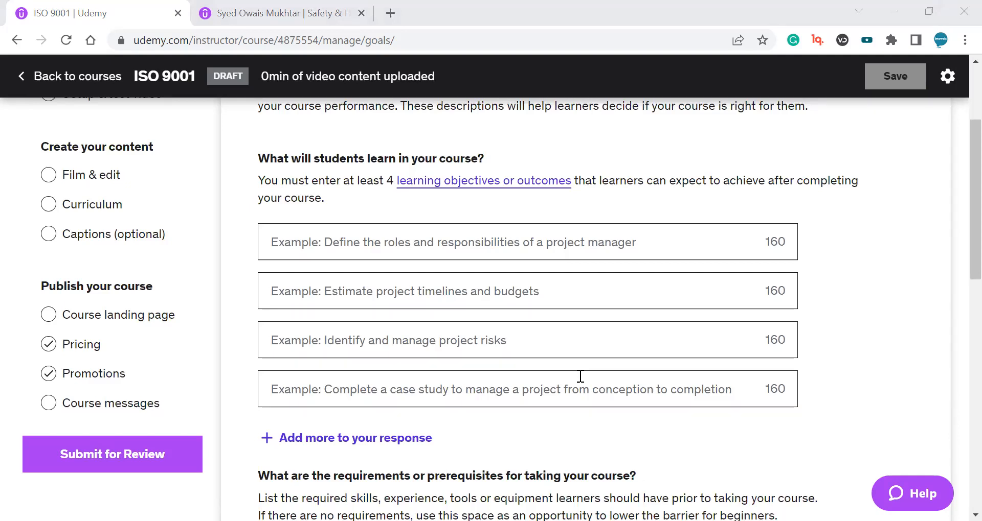
{"action": "left_click", "coordinate": [458, 253]}
{"action": "type", "text": "• The basics of concept of quality management system for ISO 9001:2015"}
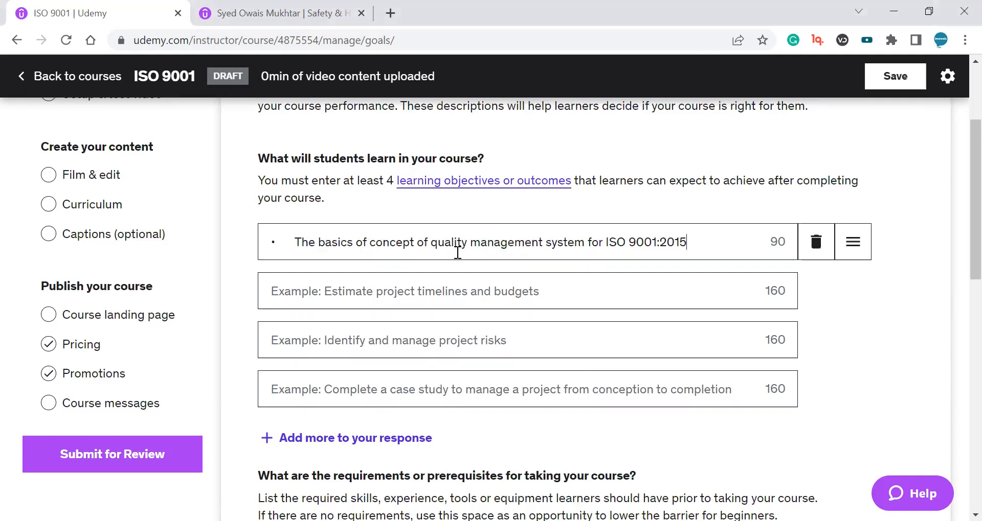
{"action": "key", "text": "ctrl+z"}
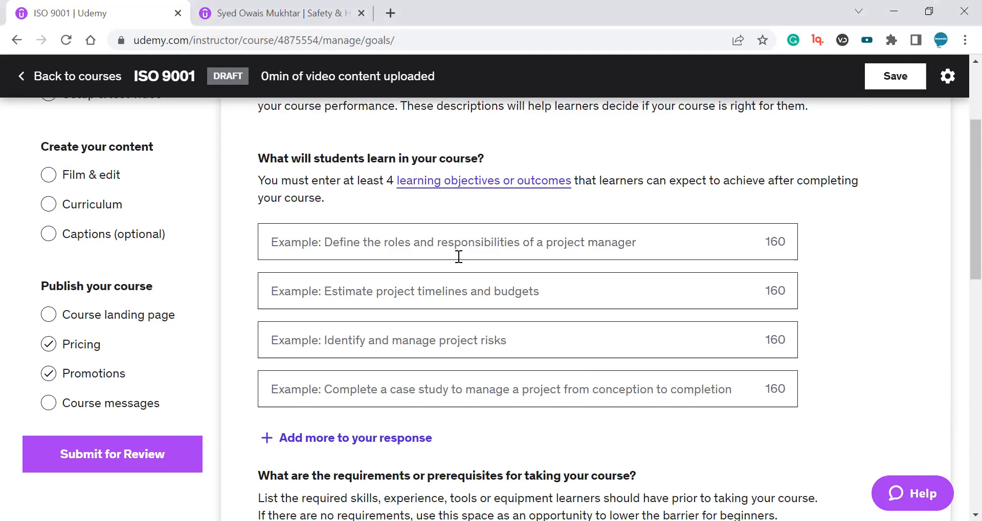
Paste 'The basics of concept of quality management system for ISO 9001:2015' as the first learning objective.
{"action": "key", "text": "alt+Tab"}
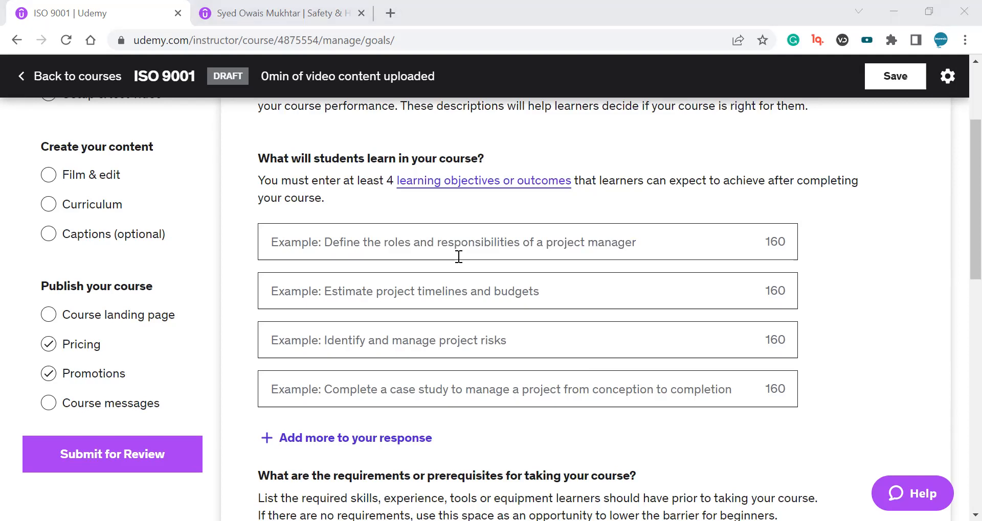
{"action": "left_click", "coordinate": [440, 244]}
{"action": "type", "text": "The basics of concept of quality management system for ISO 9001:2015"}
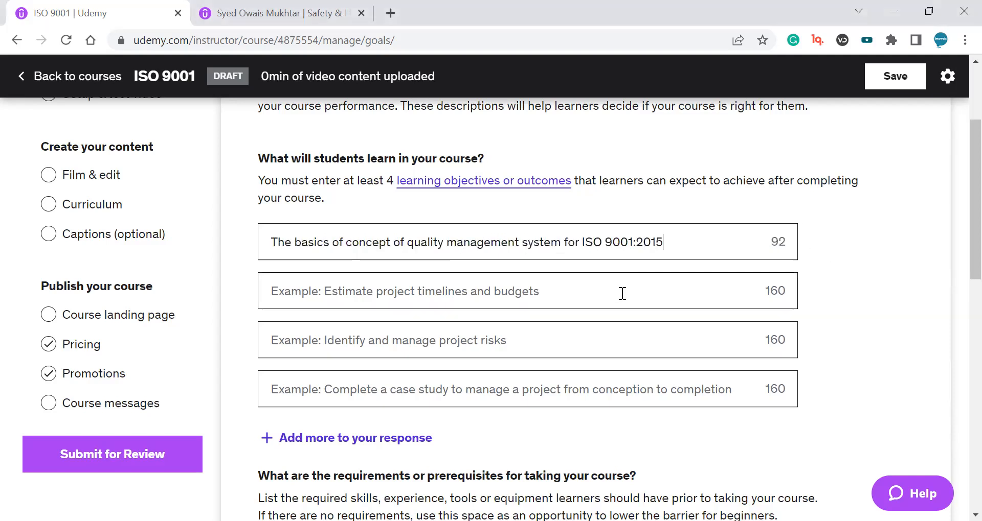
{"action": "left_click_drag", "start_coordinate": [330, 244], "coordinate": [588, 246]}
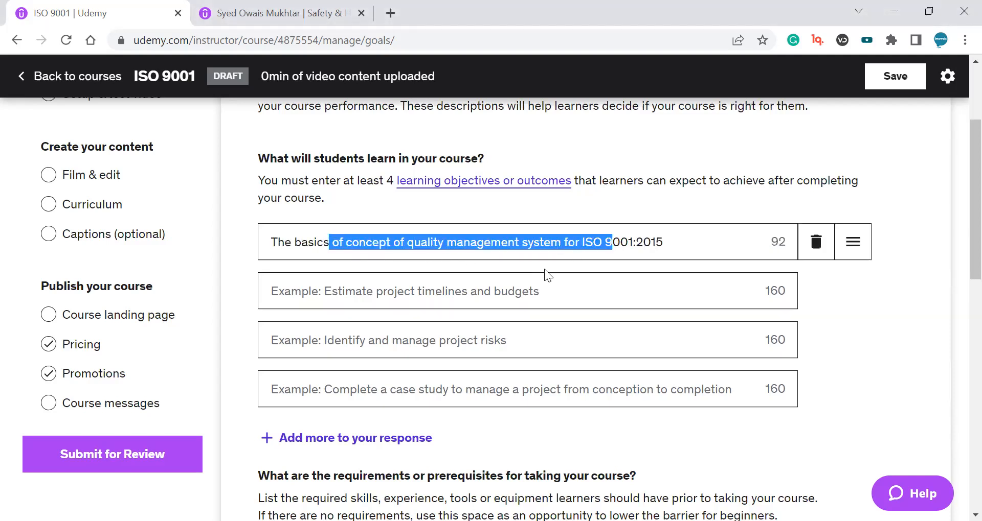
Paste 'The purpose of a quality management system and of quality management system standards' as the second objective.
{"action": "left_click", "coordinate": [529, 289]}
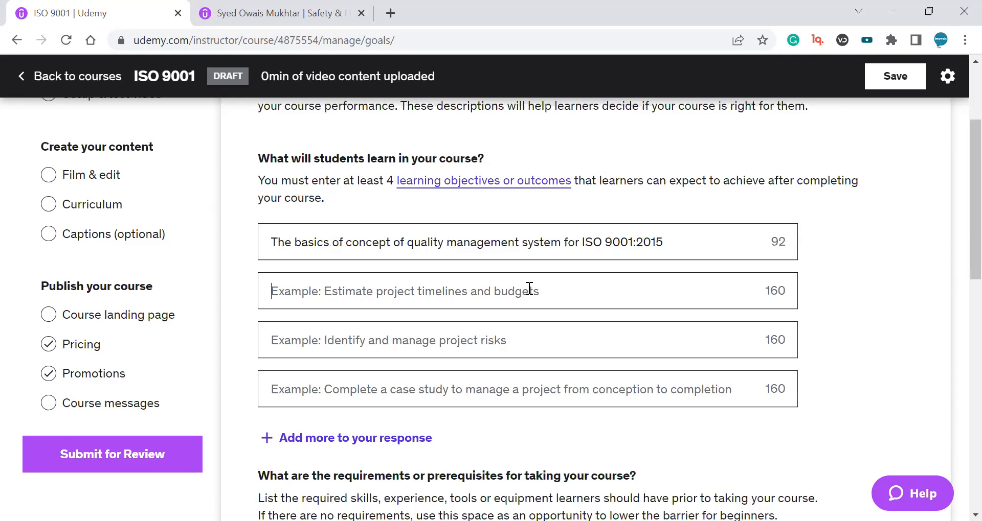
{"action": "type", "text": "The purpose of a quality management system and of quality management system standards"}
{"action": "scroll", "coordinate": [701, 307], "scroll_direction": "down", "scroll_amount": 1}
{"action": "left_click", "coordinate": [518, 266]}
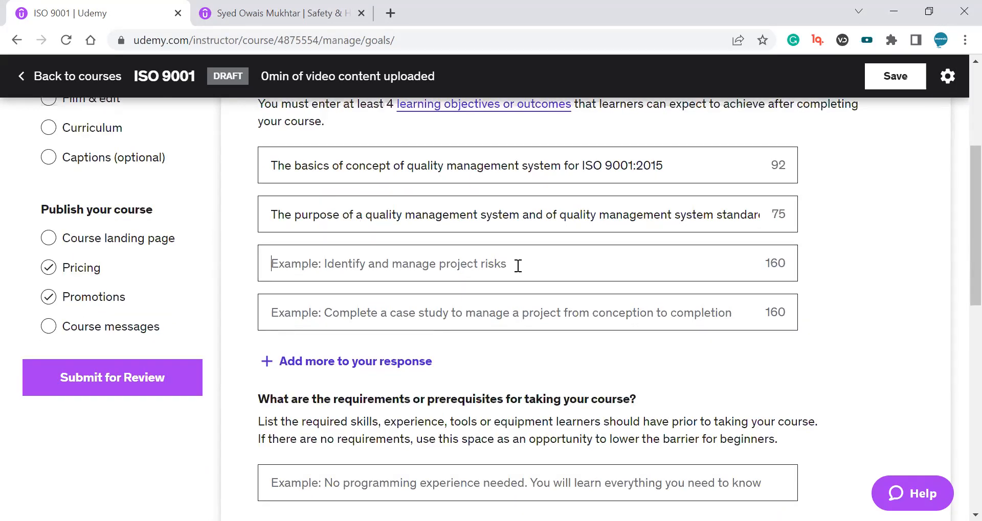
Paste 'The clause structure and content of ISO 9001 and its implementation guideline' as the third objective.
{"action": "key", "text": "alt+Tab"}
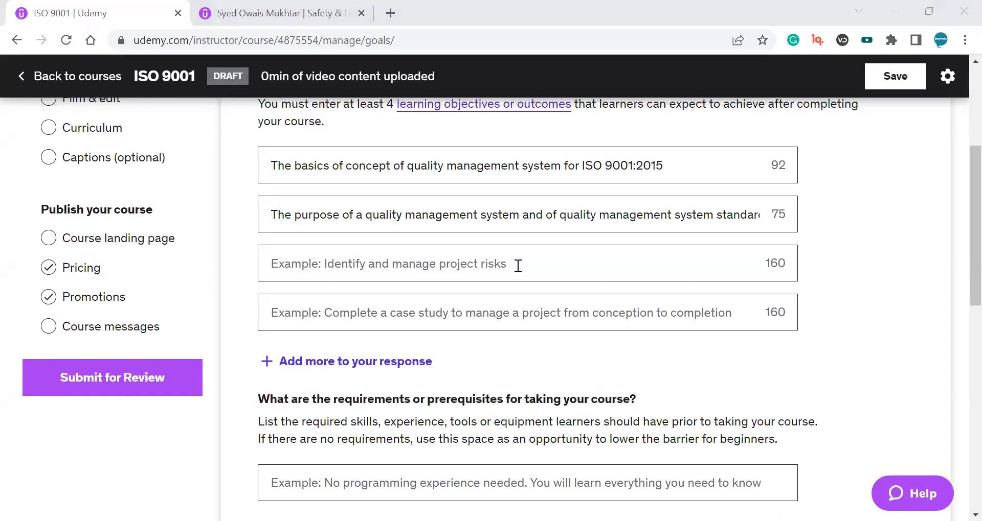
{"action": "left_click", "coordinate": [455, 264]}
{"action": "type", "text": "The clause structure and content of ISO 9001 and its implementation guideline"}
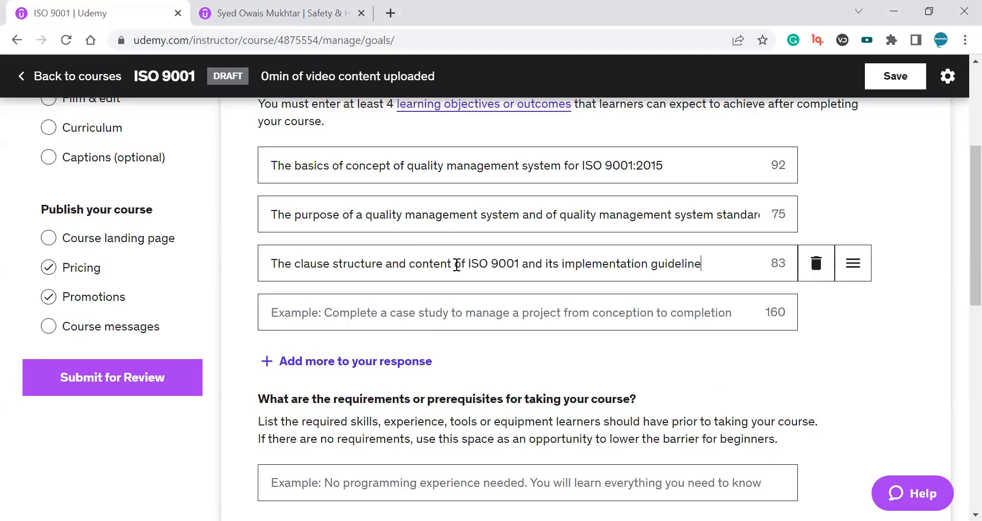
{"action": "left_click", "coordinate": [474, 313]}
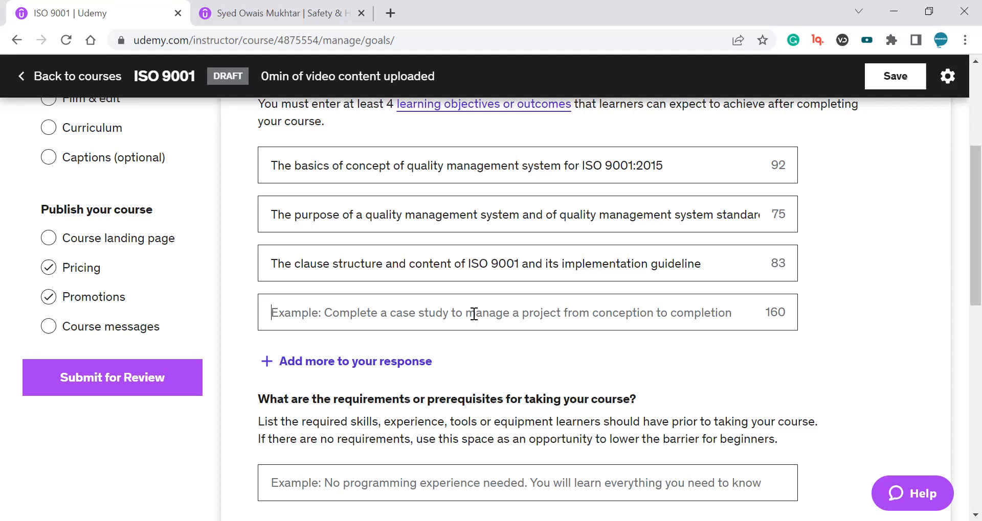
Paste 'The ISO 9001 certification process, types of audits and how to deal with external auditors and attributes of auditee' as the fourth learning objective.
{"action": "key", "text": "alt+Tab"}
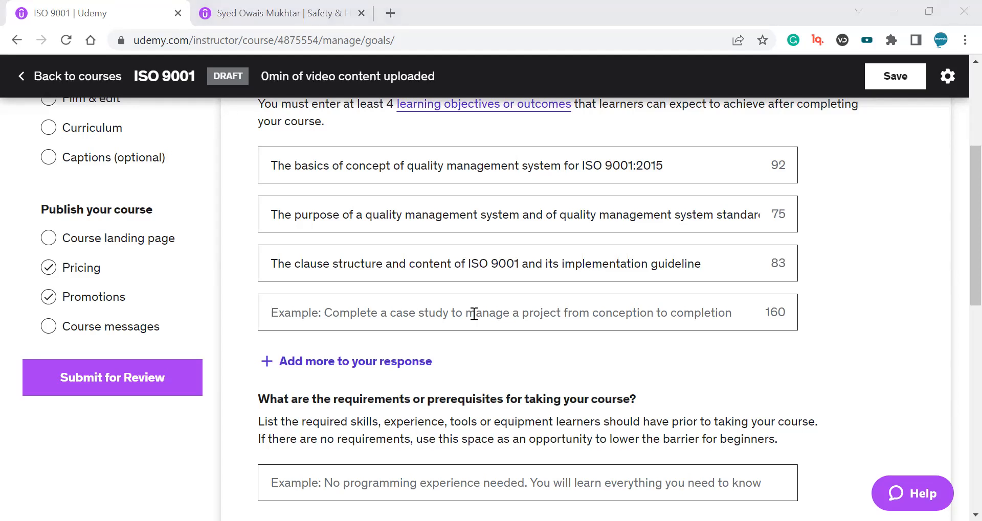
{"action": "key", "text": "alt+Tab"}
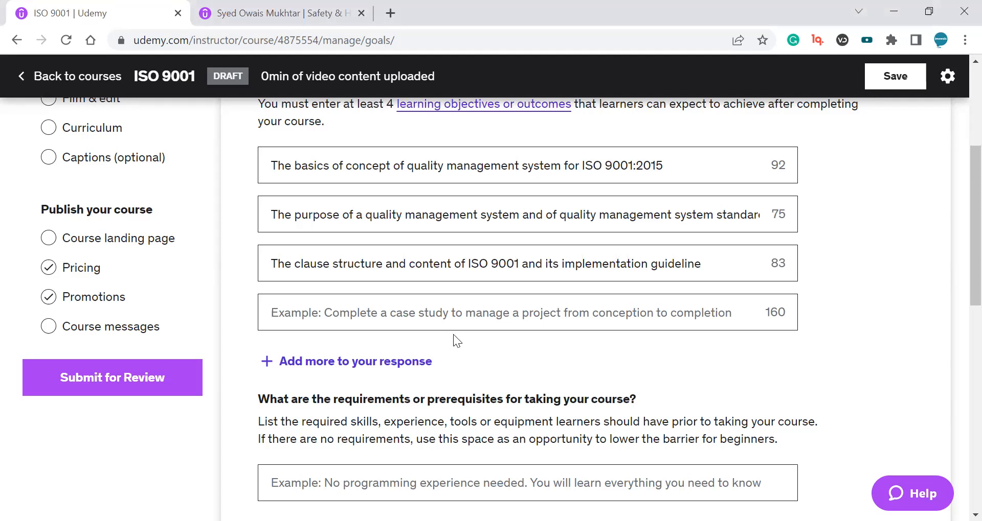
{"action": "key", "text": "ctrl+v"}
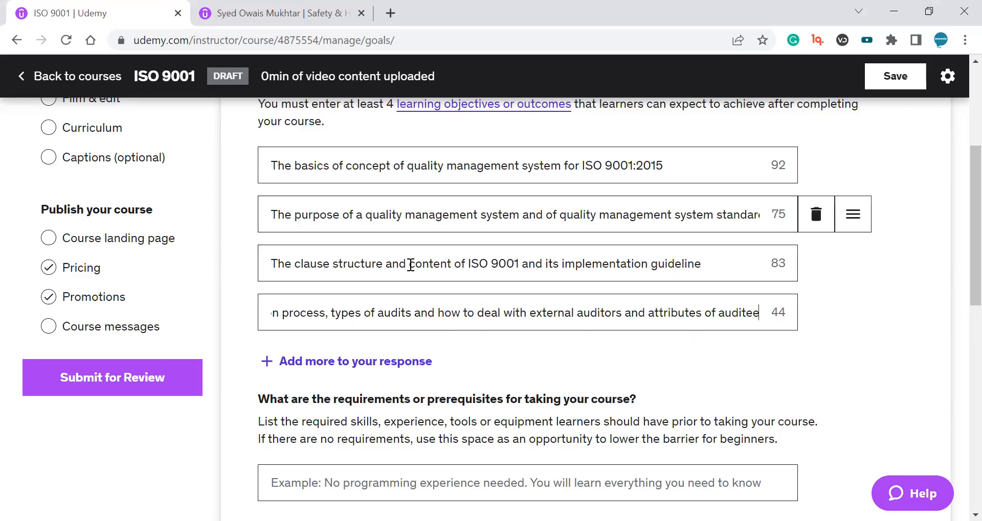
{"action": "scroll", "coordinate": [719, 204], "scroll_direction": "up", "scroll_amount": 1}
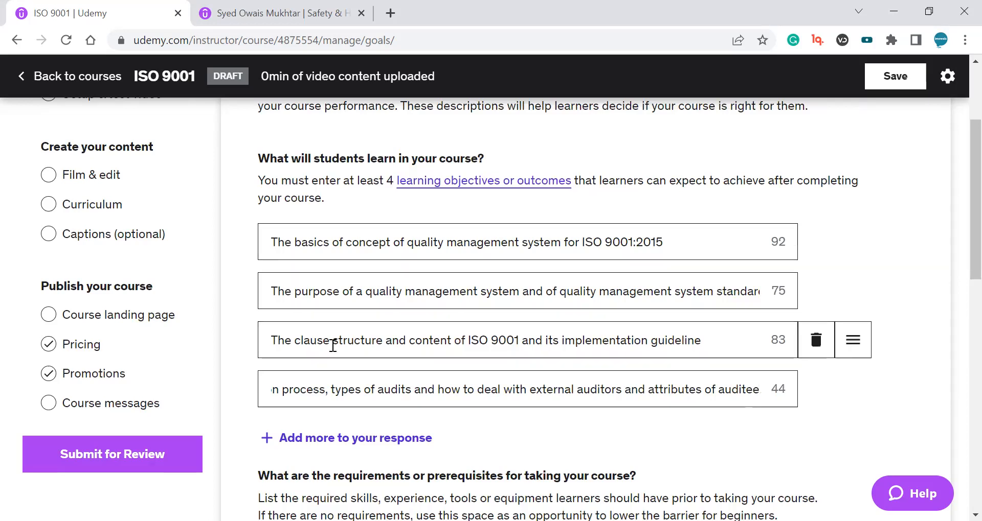
Paste 'Be able to read and understand English' as the first course requirement or prerequisite.
{"action": "triple_click", "coordinate": [340, 159]}
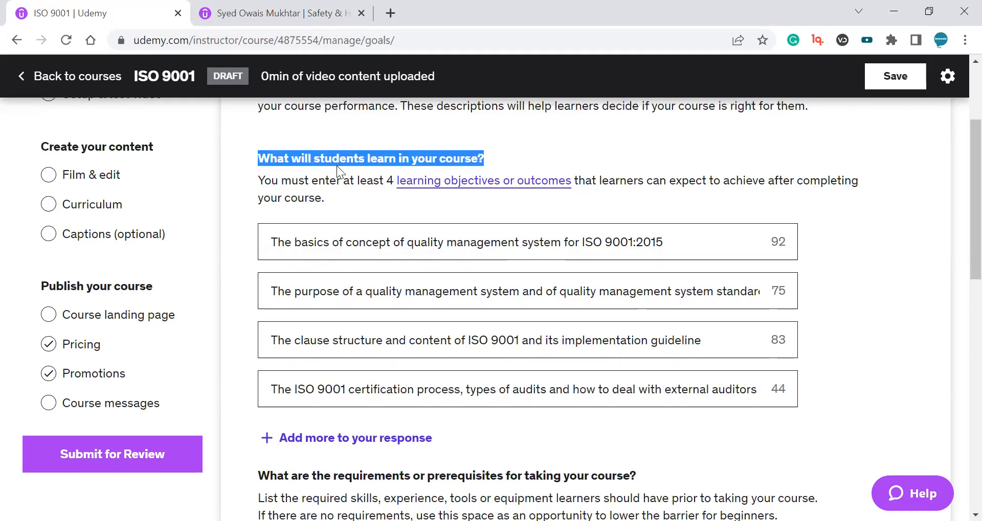
{"action": "scroll", "coordinate": [434, 253], "scroll_direction": "down", "scroll_amount": 5}
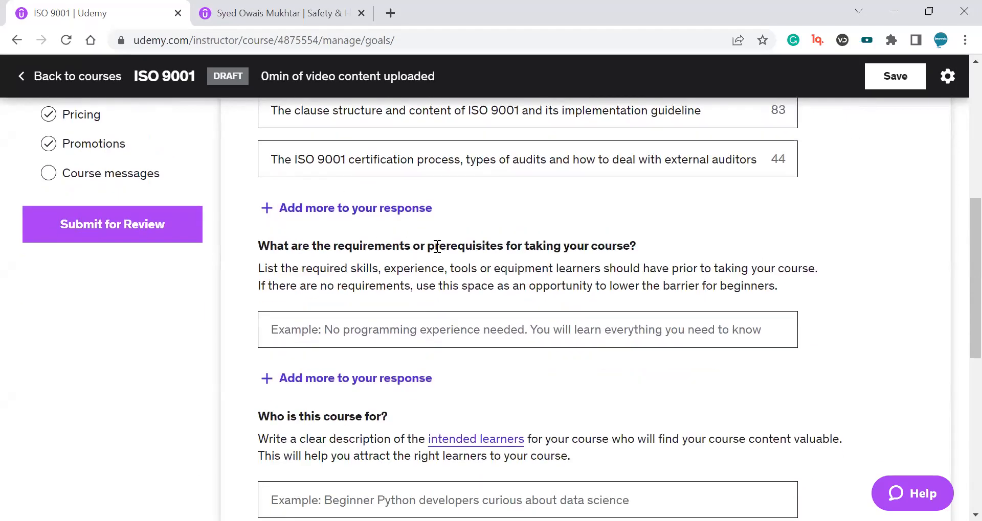
{"action": "double_click", "coordinate": [476, 251]}
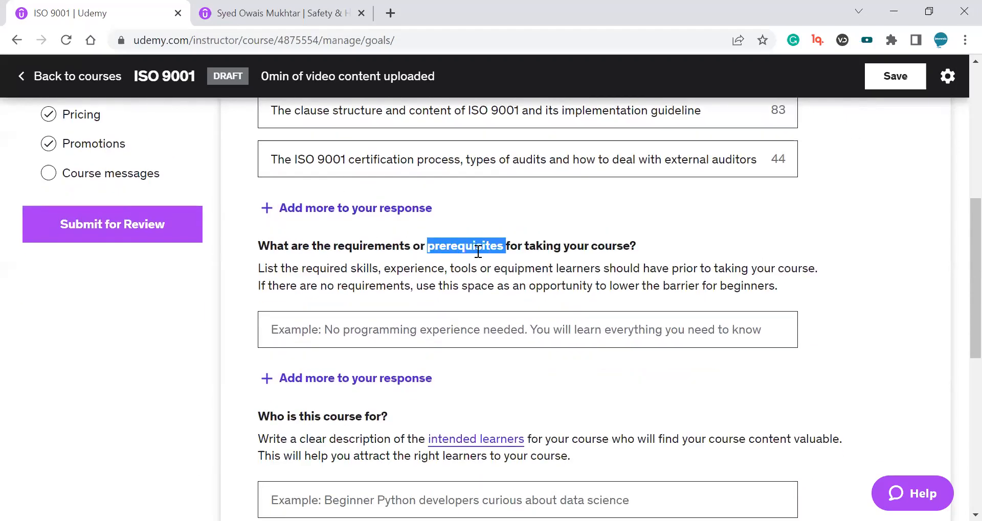
{"action": "left_click", "coordinate": [532, 263]}
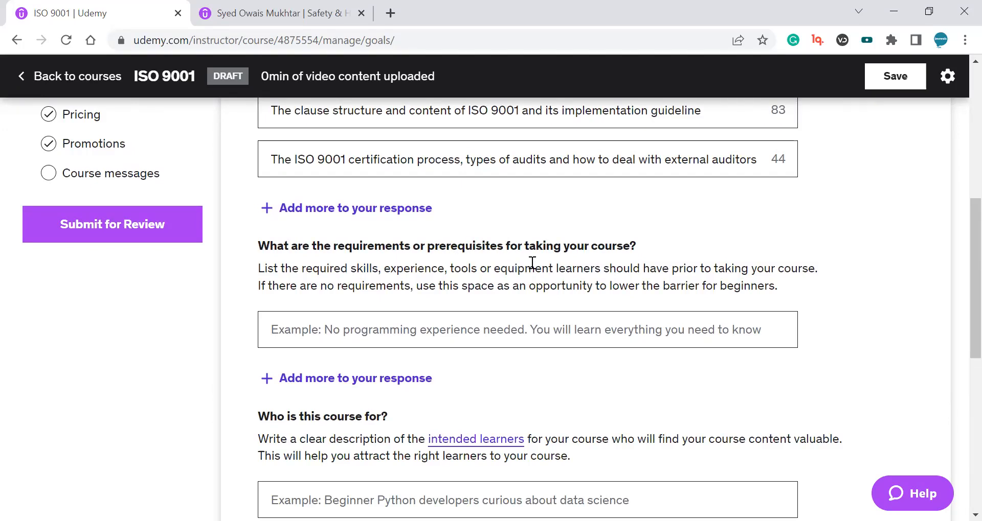
{"action": "scroll", "coordinate": [533, 263], "scroll_direction": "down", "scroll_amount": 2}
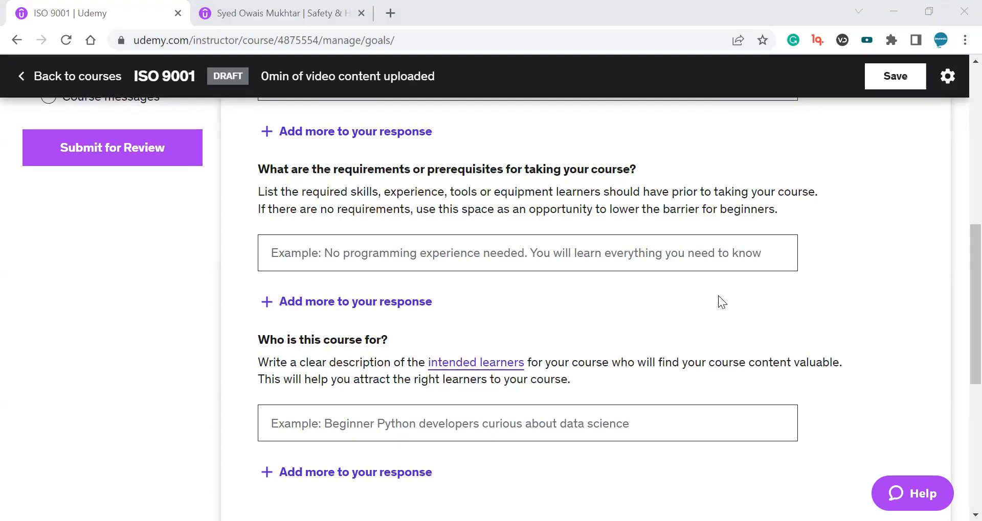
{"action": "key", "text": "alt+Tab"}
{"action": "type", "text": "Be able to read and understand English"}
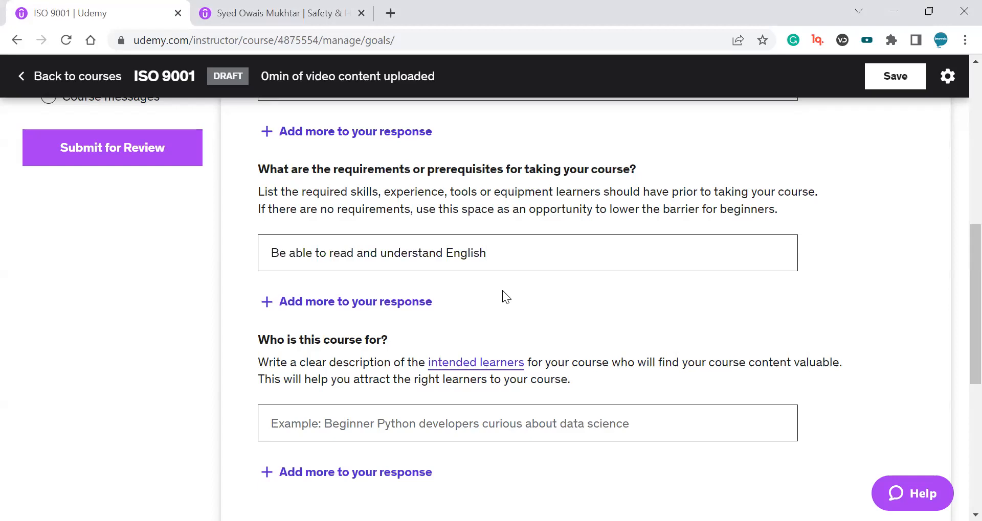
{"action": "left_click_drag", "start_coordinate": [486, 260], "coordinate": [443, 254]}
{"action": "left_click", "coordinate": [485, 257]}
{"action": "left_click", "coordinate": [433, 254]}
{"action": "double_click", "coordinate": [461, 254]}
{"action": "left_click_drag", "start_coordinate": [532, 254], "coordinate": [235, 254]}
{"action": "left_click", "coordinate": [501, 253]}
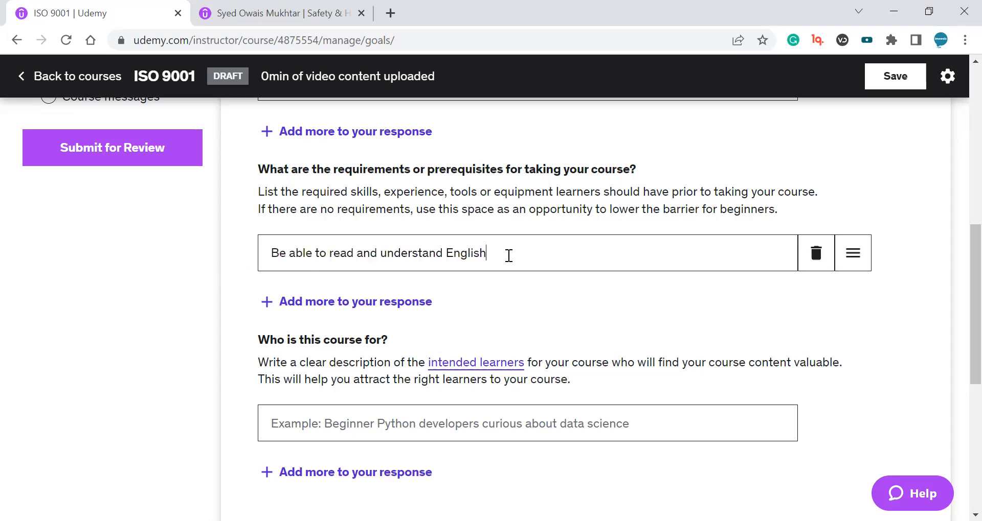
Add a second prerequisite field and paste 'Basic knowledge of quality concepts' into it.
{"action": "scroll", "coordinate": [957, 285], "scroll_direction": "down", "scroll_amount": 1}
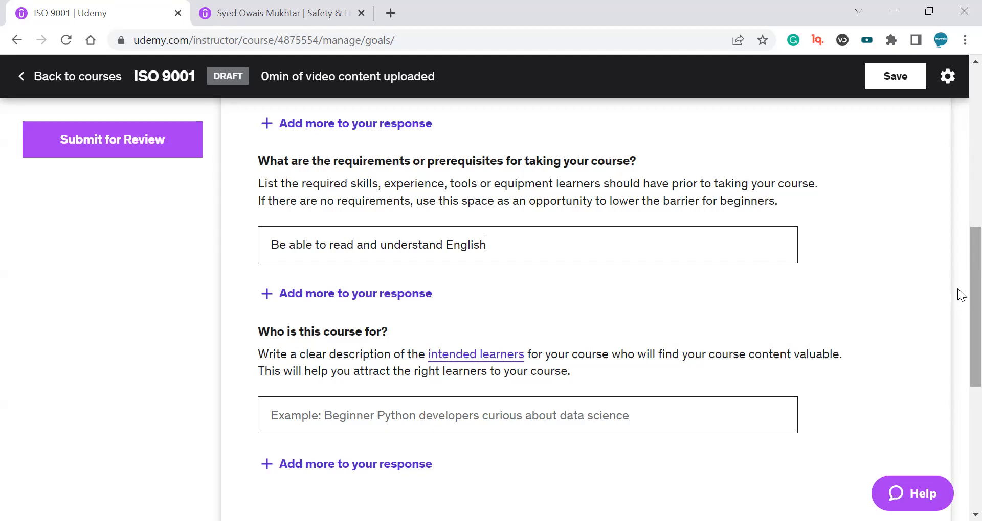
{"action": "left_click", "coordinate": [416, 296]}
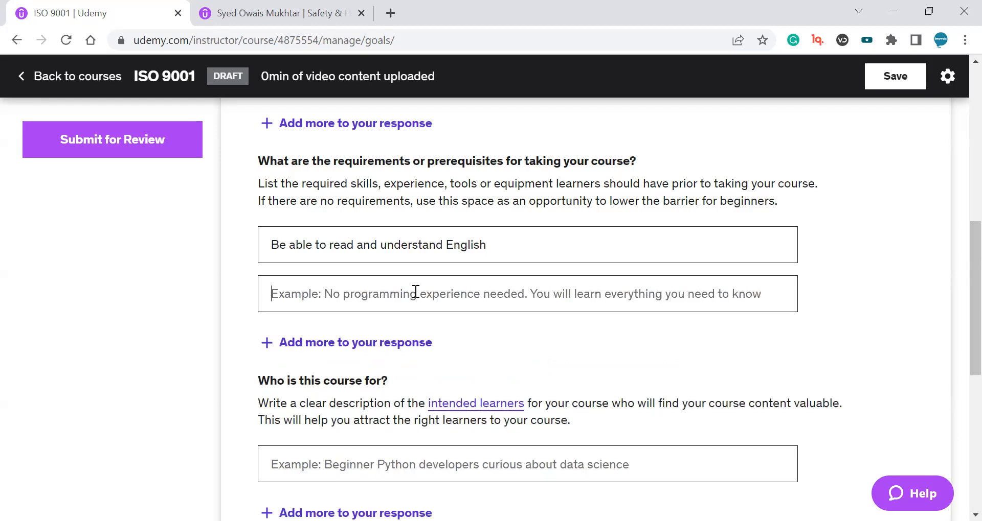
{"action": "left_click", "coordinate": [373, 292]}
{"action": "type", "text": "Basic knowledge of quality concepts"}
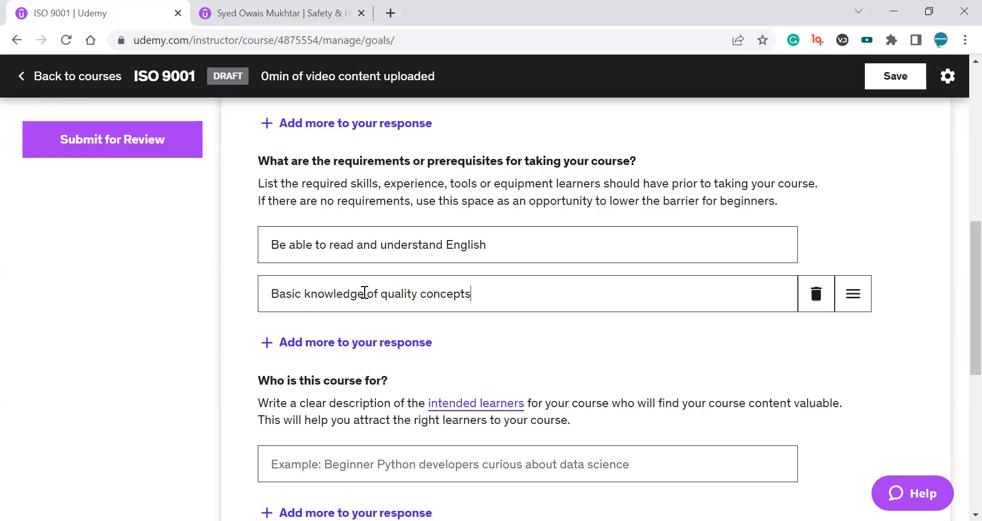
{"action": "left_click_drag", "start_coordinate": [285, 294], "coordinate": [478, 294]}
{"action": "scroll", "coordinate": [482, 299], "scroll_direction": "down", "scroll_amount": 3}
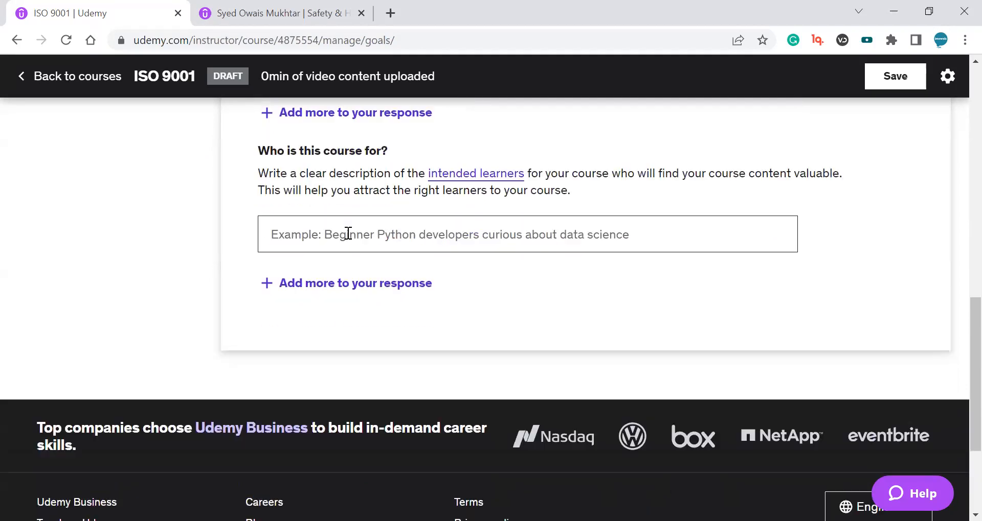
Paste 'Engineering students and fresh science graduates' as the first description of who the course is for.
{"action": "triple_click", "coordinate": [329, 226]}
{"action": "mouse_move", "coordinate": [379, 227]}
{"action": "left_mouse_down"}
{"action": "mouse_move", "coordinate": [383, 236]}
{"action": "mouse_move", "coordinate": [378, 220]}
{"action": "left_mouse_up"}
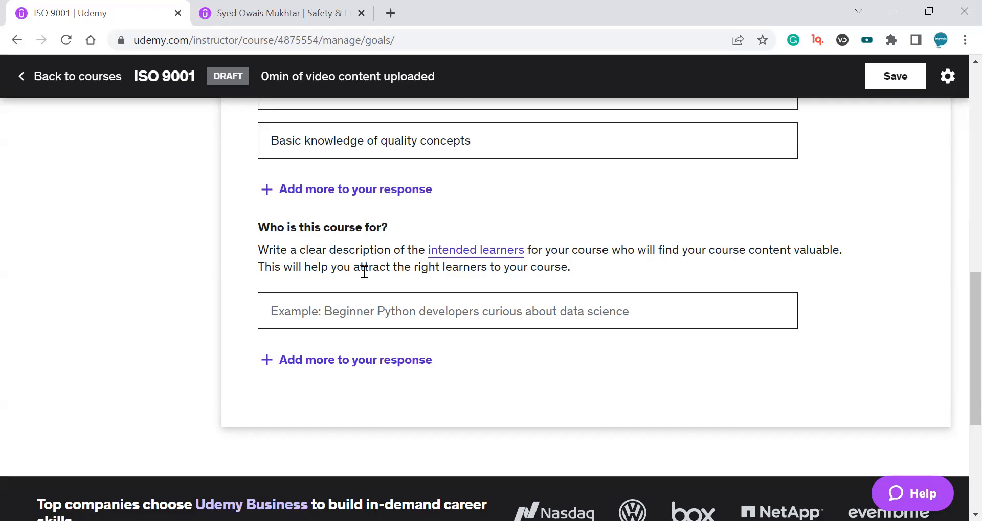
{"action": "scroll", "coordinate": [576, 312], "scroll_direction": "down", "scroll_amount": 2}
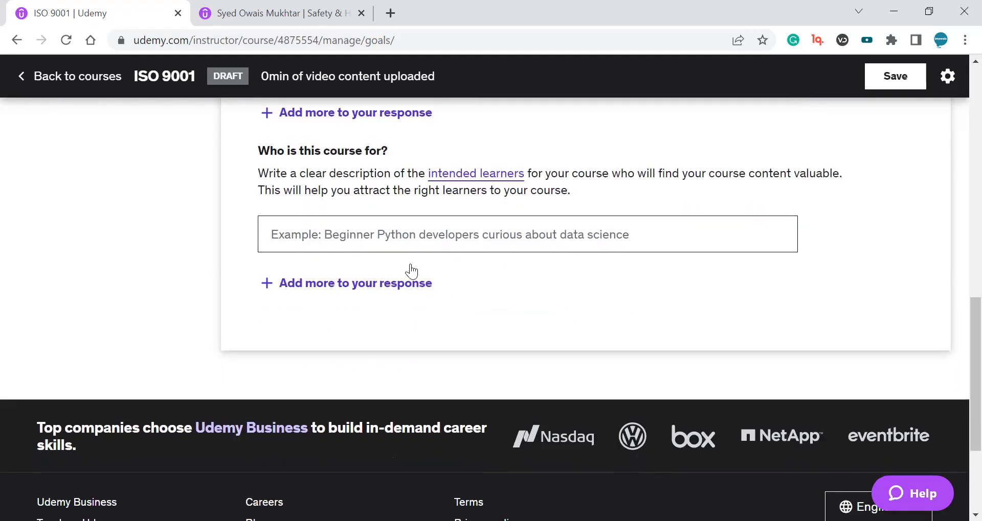
{"action": "left_click", "coordinate": [330, 239]}
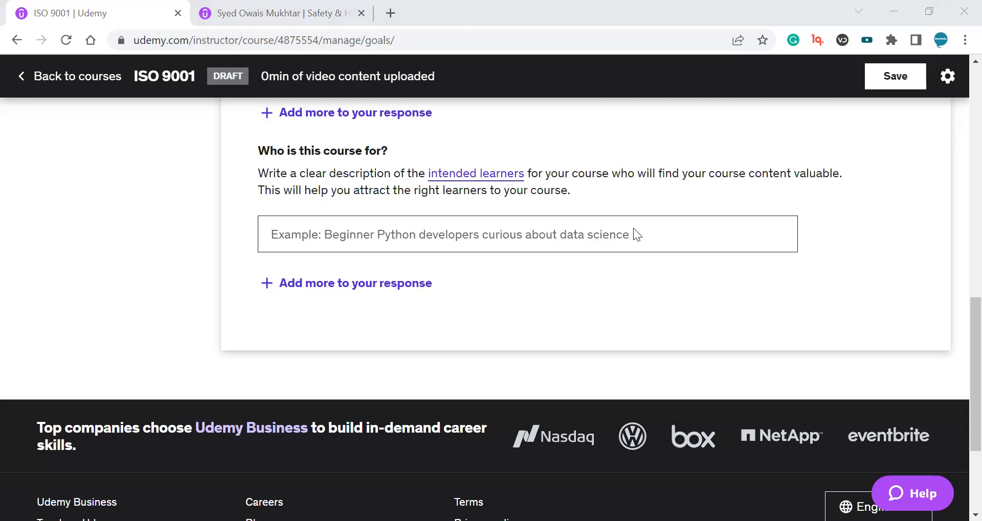
{"action": "left_click", "coordinate": [333, 225]}
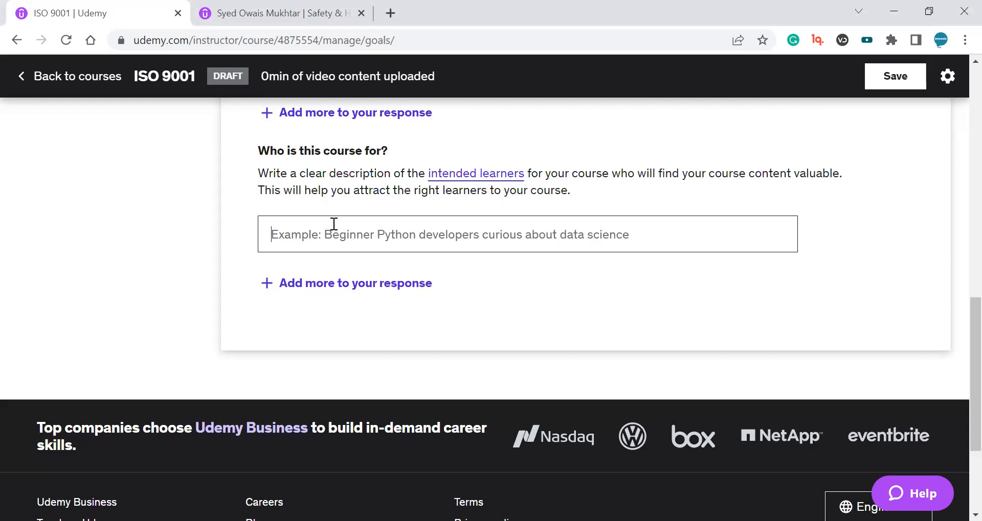
{"action": "left_click", "coordinate": [545, 237]}
{"action": "type", "text": "Engineering students and fresh science graduates"}
Add another audience field and paste 'Students who want to know about the concepts of QMS'.
{"action": "left_click", "coordinate": [408, 284]}
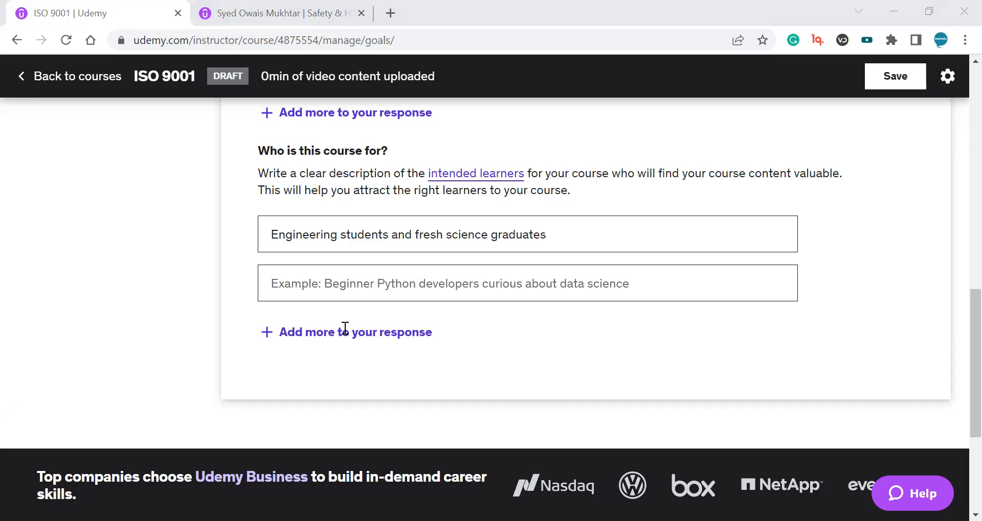
{"action": "left_click", "coordinate": [398, 284]}
{"action": "type", "text": "Students who want to know about the concepts of QMS"}
{"action": "scroll", "coordinate": [405, 301], "scroll_direction": "down", "scroll_amount": 1}
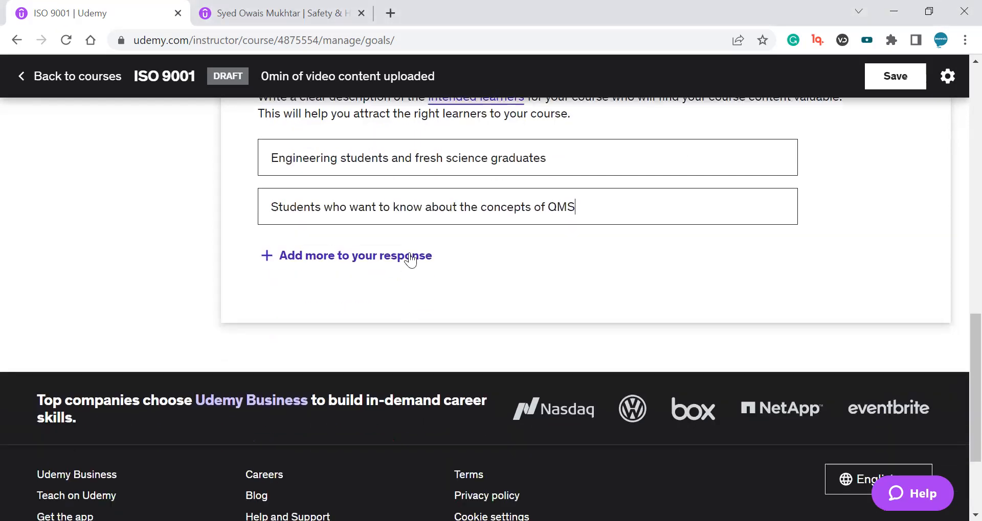
Add a third audience entry 'Quality Managers, Quality Engineers, QA QC Executives, Quality Control Officers'.
{"action": "left_click", "coordinate": [406, 256]}
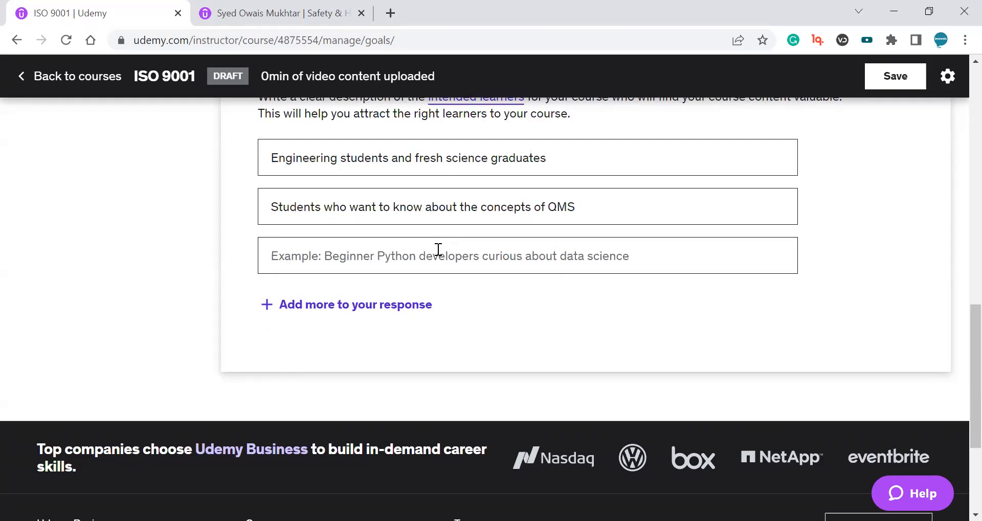
{"action": "type", "text": "Quality Managers, Quality Engineers, QA QC Executives, Quality Control Officers"}
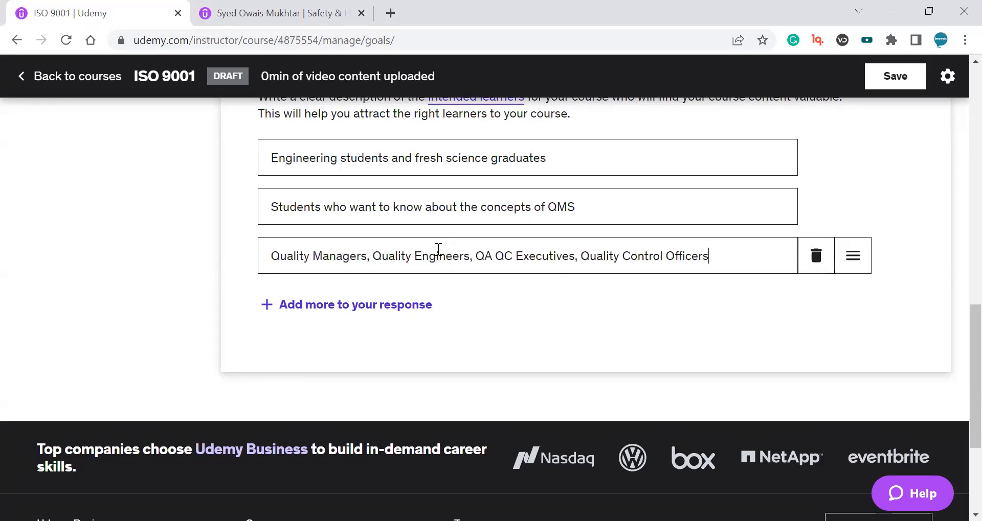
{"action": "left_click_drag", "start_coordinate": [726, 256], "coordinate": [314, 289]}
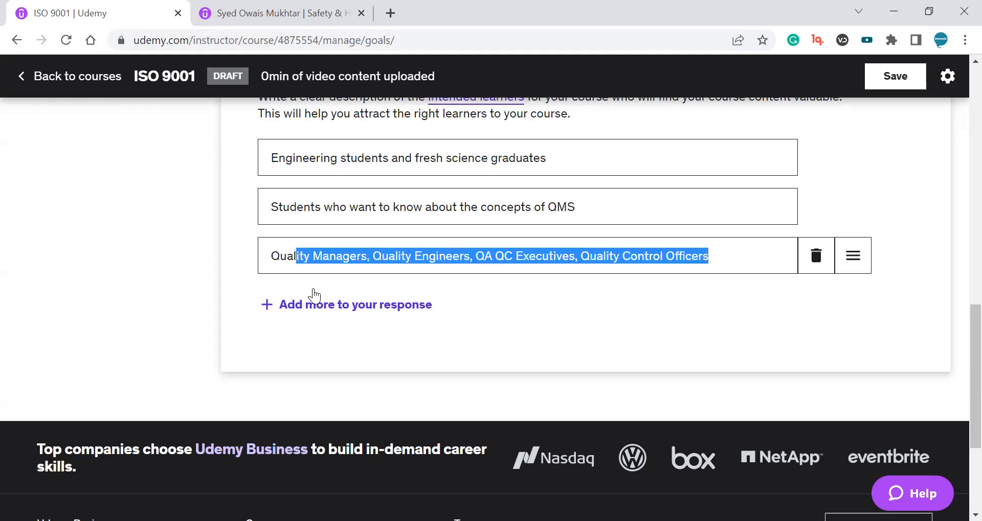
{"action": "left_click", "coordinate": [339, 306]}
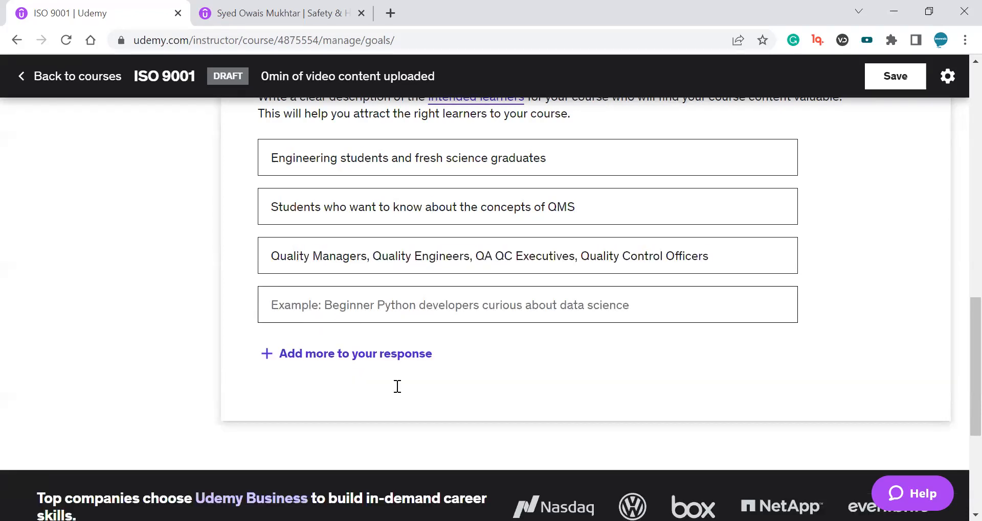
Paste 'Consultants and trainers for quality, quality management systems, lean and six sigma' as the fourth audience entry.
{"action": "left_click", "coordinate": [418, 298]}
{"action": "type", "text": "Consultants and trainers for quality, quality management systems, lean and six sigma"}
{"action": "left_click_drag", "start_coordinate": [763, 307], "coordinate": [396, 308]}
{"action": "left_click_drag", "start_coordinate": [279, 305], "coordinate": [700, 305]}
{"action": "left_click", "coordinate": [706, 305]}
{"action": "scroll", "coordinate": [712, 325], "scroll_direction": "up", "scroll_amount": 2}
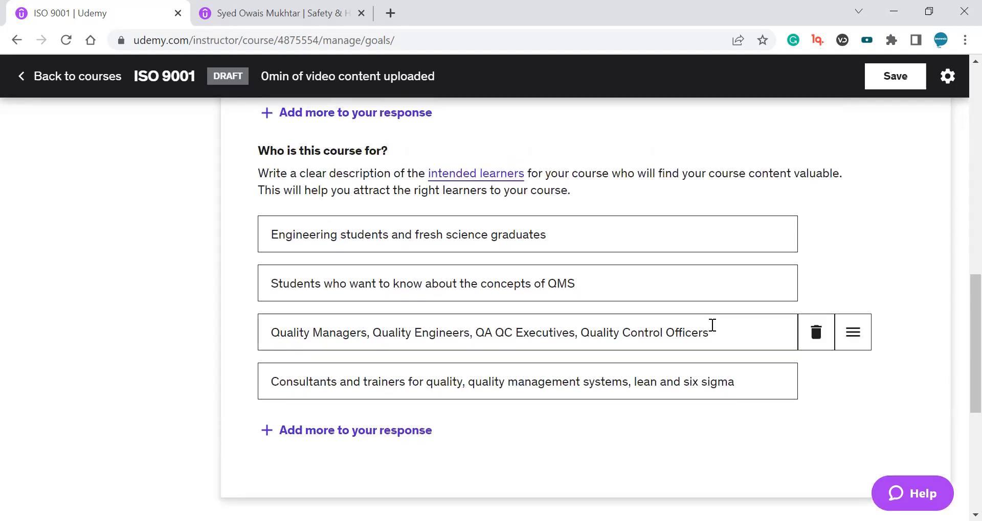
Save the Intended learners page and dismiss the save notification.
{"action": "scroll", "coordinate": [694, 339], "scroll_direction": "up", "scroll_amount": 10}
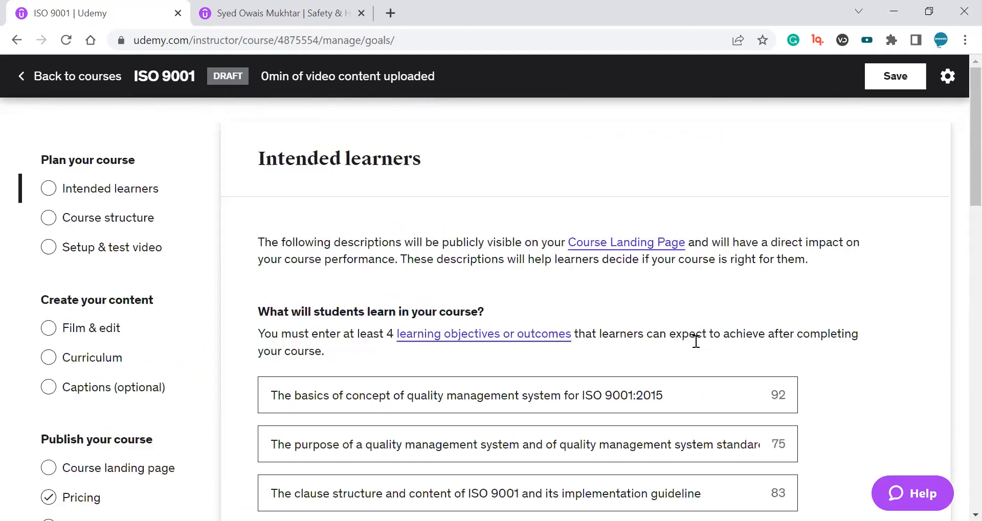
{"action": "double_click", "coordinate": [311, 149]}
{"action": "left_click_drag", "start_coordinate": [312, 148], "coordinate": [423, 160]}
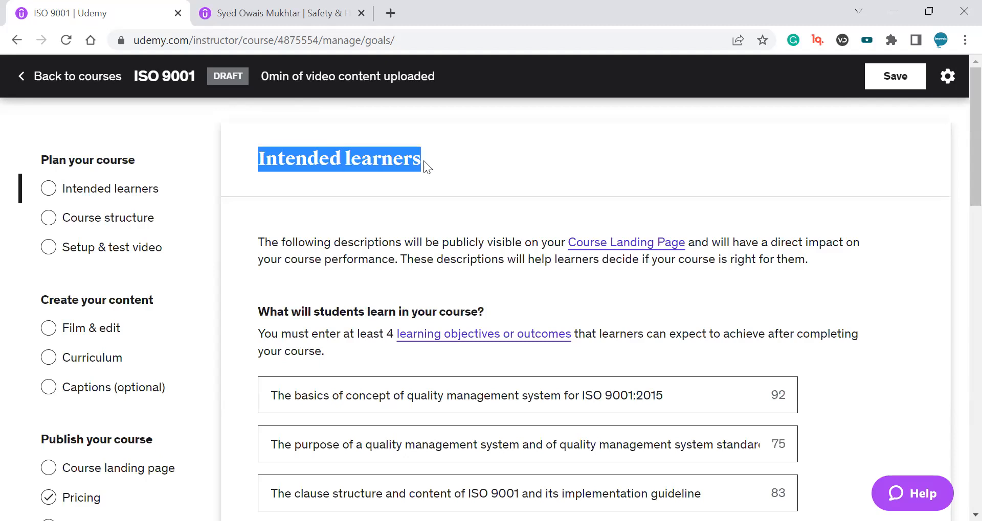
{"action": "left_click", "coordinate": [503, 155]}
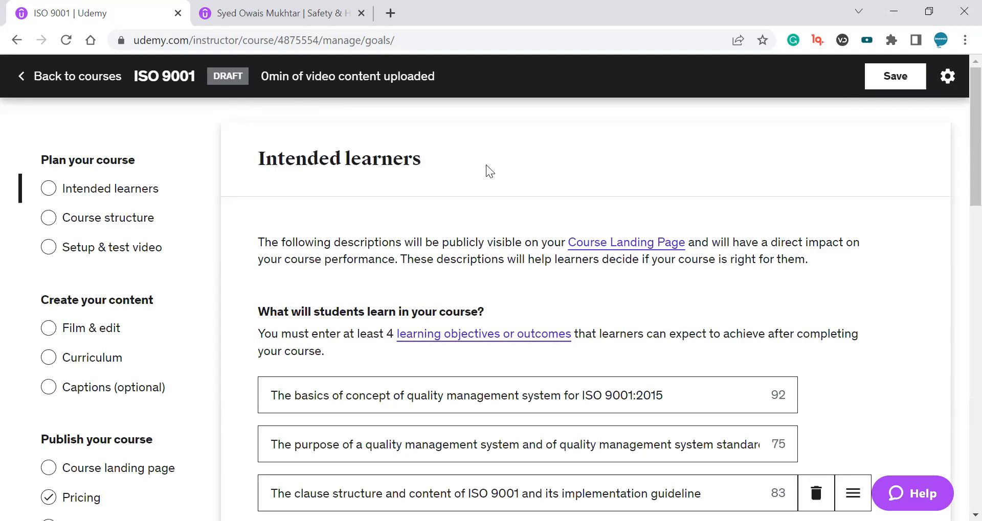
{"action": "left_click_drag", "start_coordinate": [579, 153], "coordinate": [277, 160]}
{"action": "left_click", "coordinate": [879, 77]}
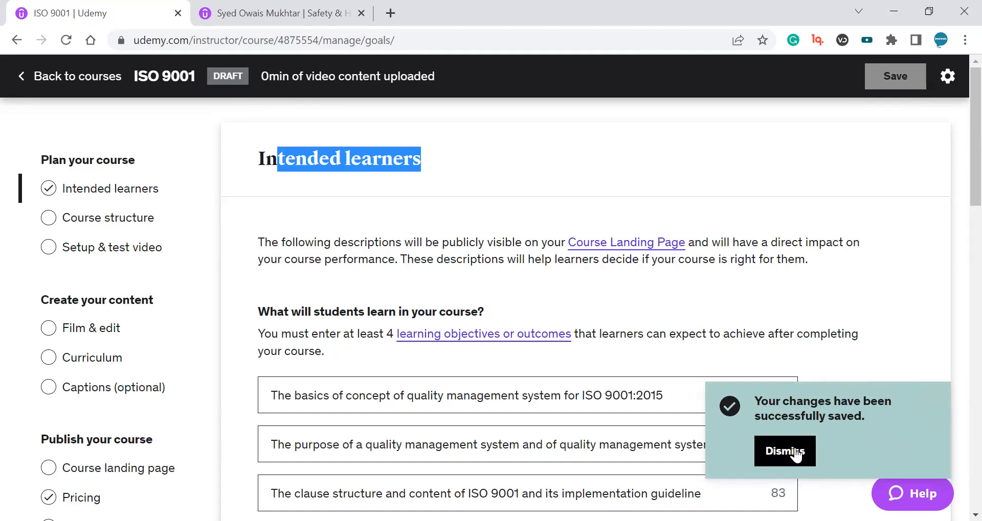
{"action": "left_click", "coordinate": [796, 455]}
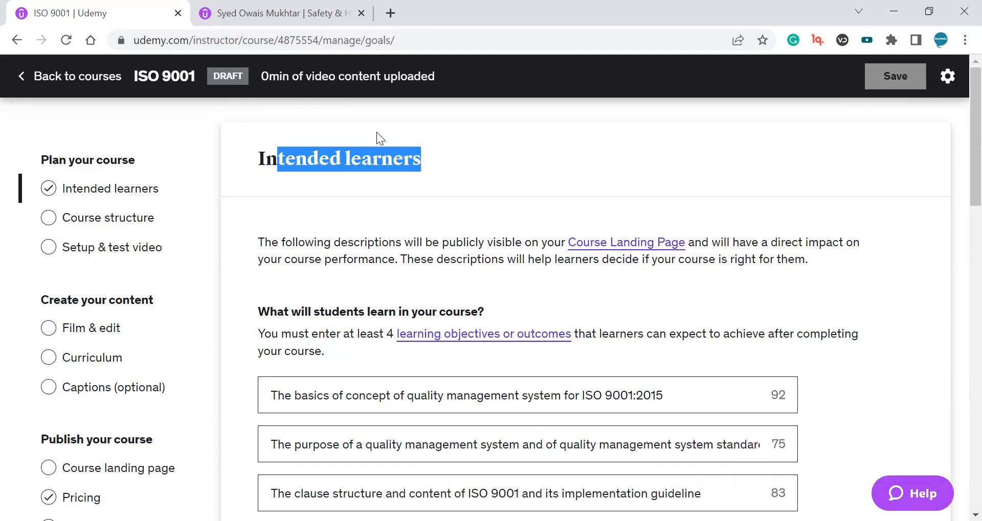
Open the Course structure page of the course.
{"action": "scroll", "coordinate": [204, 210], "scroll_direction": "down", "scroll_amount": 2}
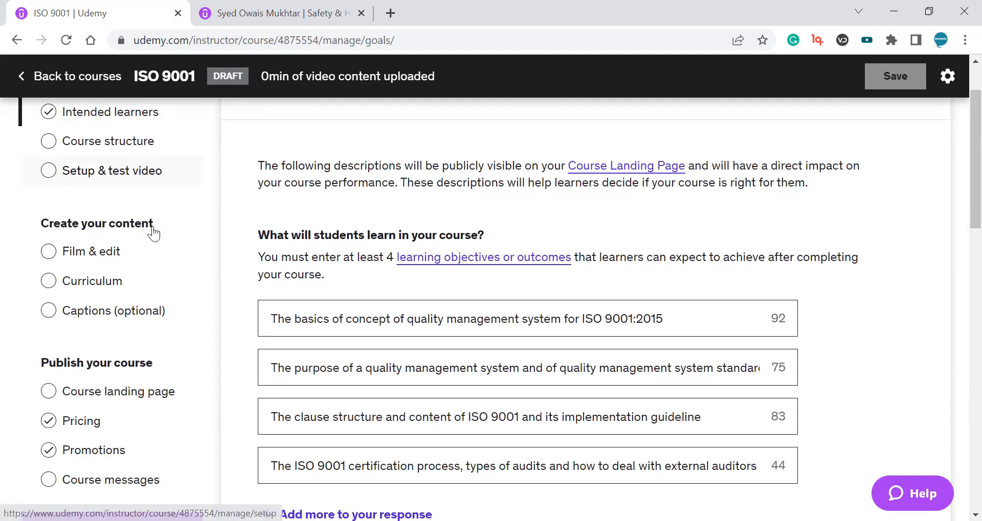
{"action": "scroll", "coordinate": [153, 230], "scroll_direction": "up", "scroll_amount": 2}
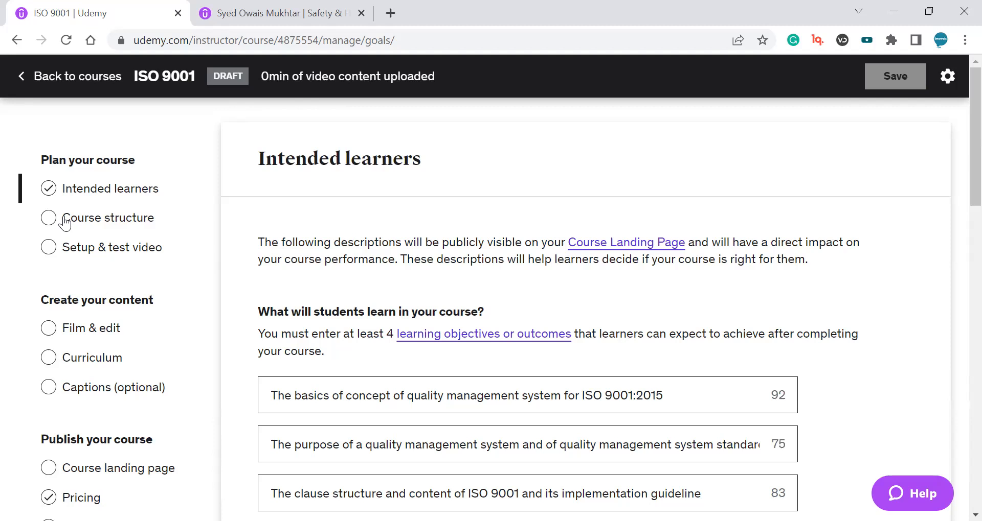
{"action": "mouse_move", "coordinate": [819, 443]}
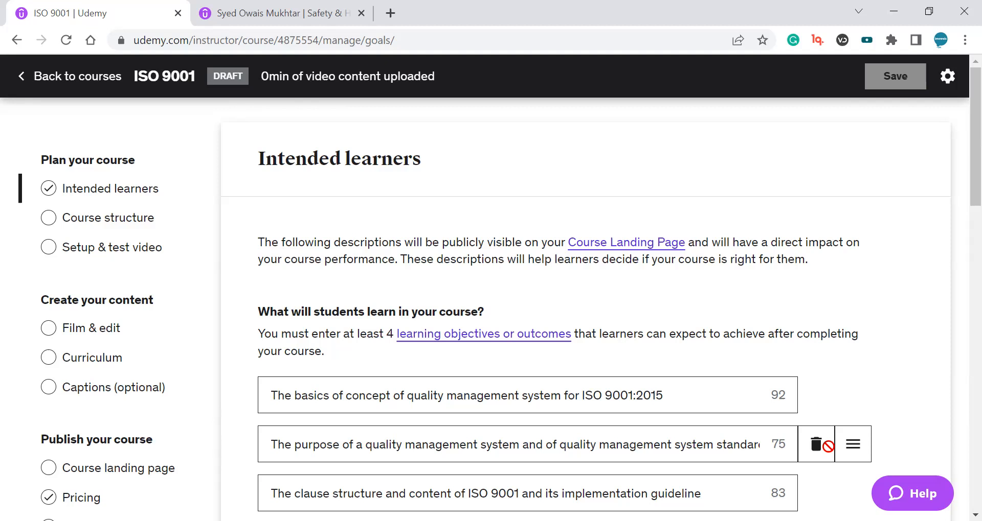
{"action": "left_click", "coordinate": [171, 217]}
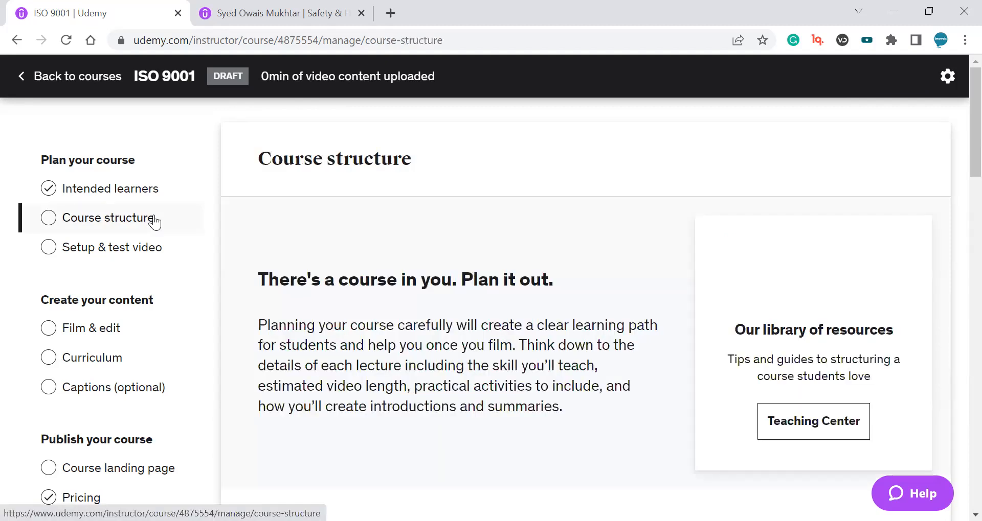
{"action": "scroll", "coordinate": [521, 225], "scroll_direction": "down", "scroll_amount": 15}
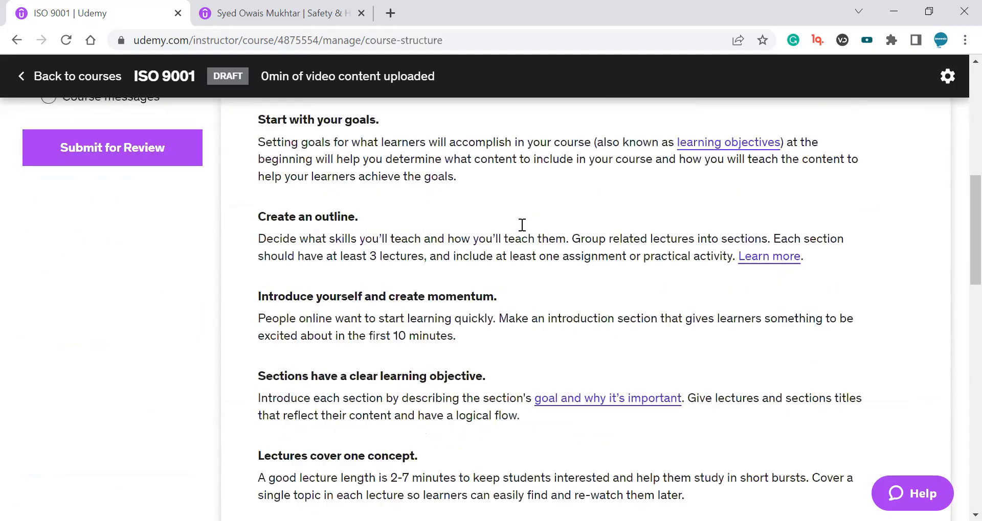
Open the Course landing page of the course.
{"action": "scroll", "coordinate": [521, 225], "scroll_direction": "down", "scroll_amount": 10}
{"action": "scroll", "coordinate": [521, 225], "scroll_direction": "up", "scroll_amount": 18}
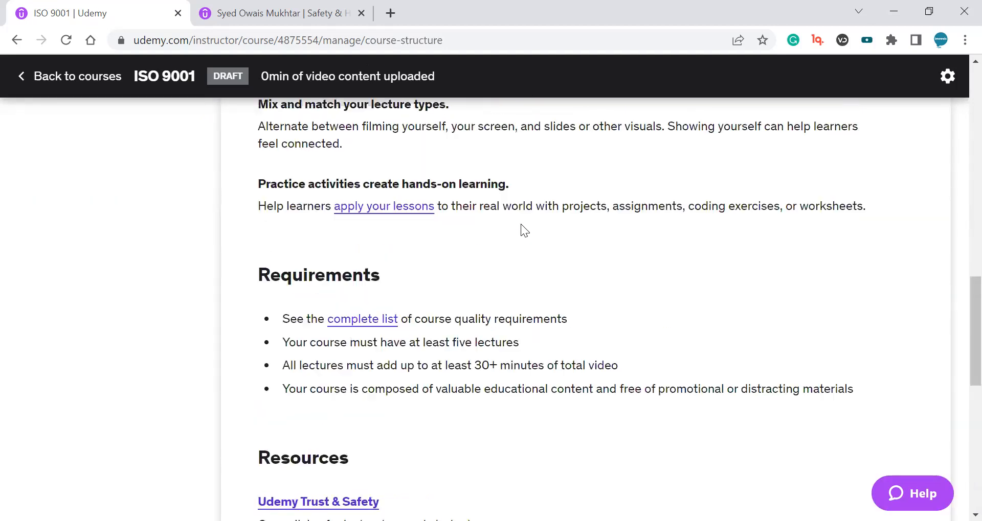
{"action": "scroll", "coordinate": [521, 230], "scroll_direction": "up", "scroll_amount": 5}
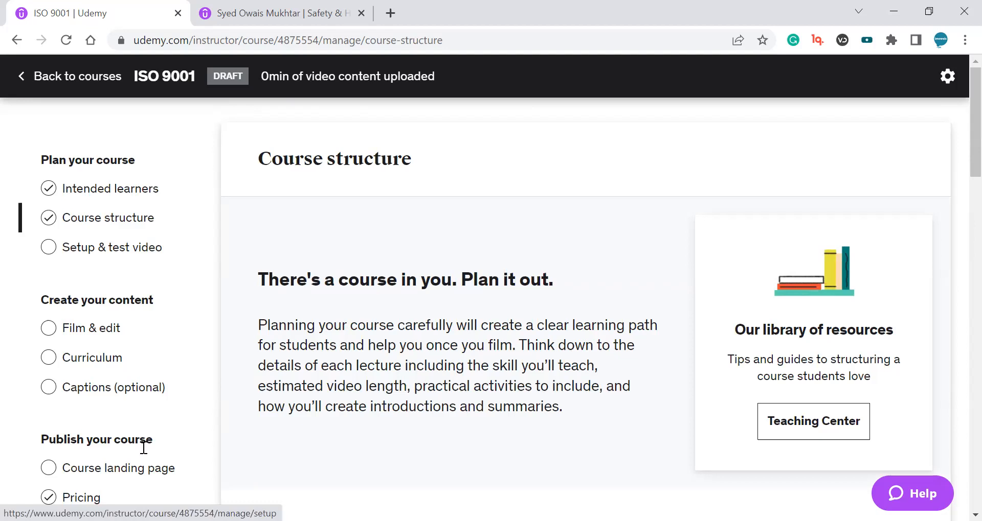
{"action": "left_click", "coordinate": [145, 480]}
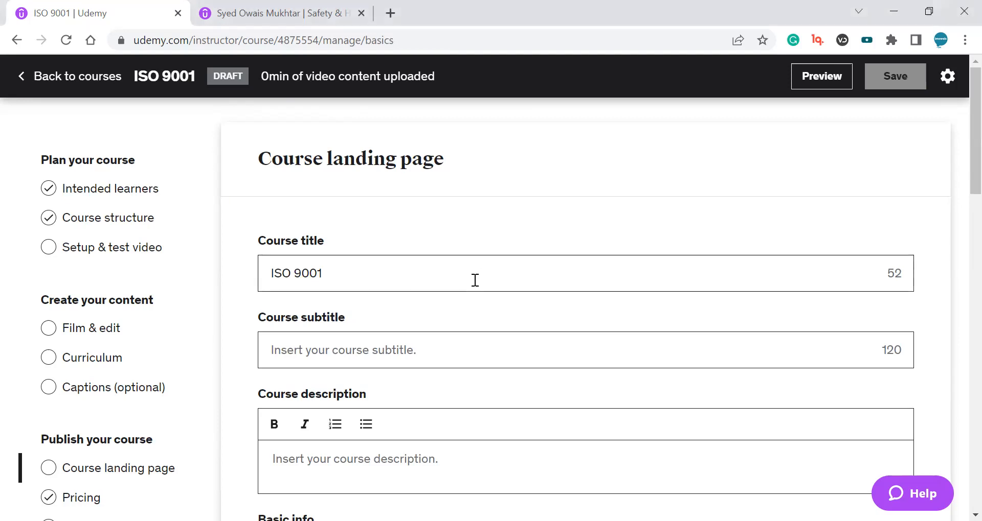
Open udemy.com in a new browser tab.
{"action": "left_click", "coordinate": [390, 13]}
{"action": "type", "text": "ude"}
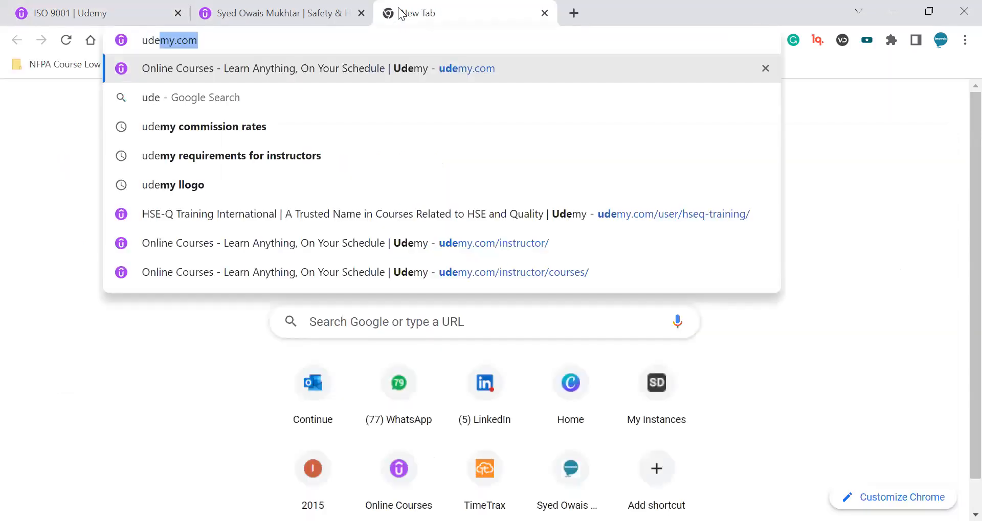
{"action": "key", "text": "Return"}
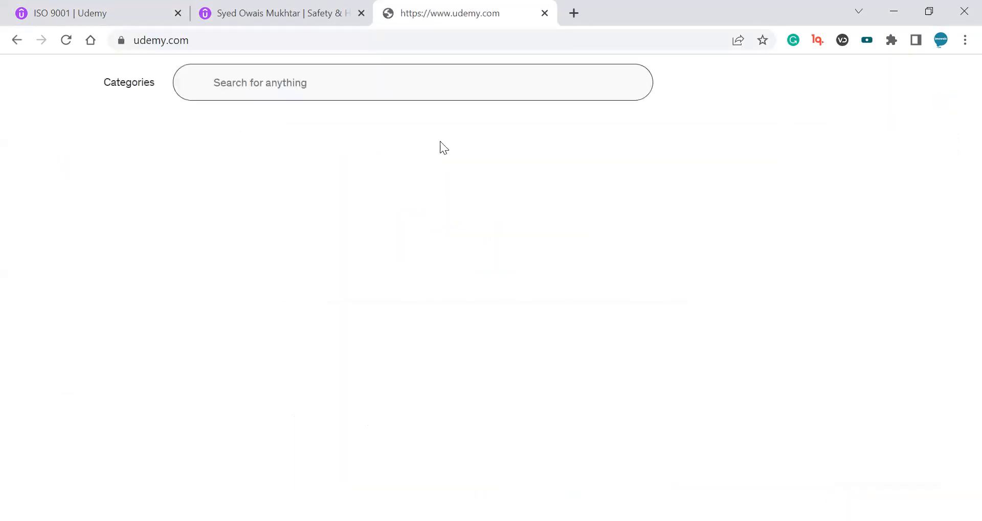
Open the 'Fundamentals of Process Improvement' course page from the recommendations.
{"action": "scroll", "coordinate": [370, 307], "scroll_direction": "down", "scroll_amount": 15}
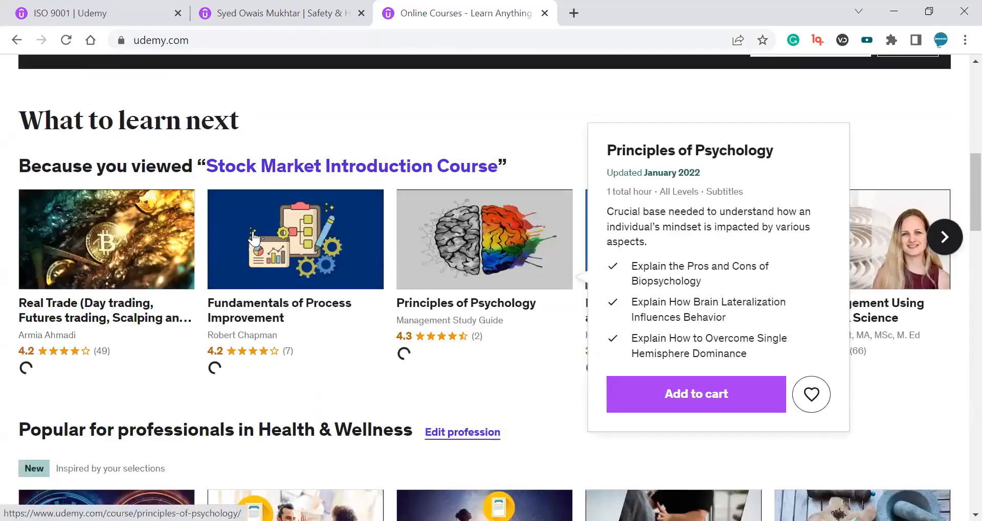
{"action": "mouse_move", "coordinate": [362, 311]}
{"action": "left_click", "coordinate": [525, 412]}
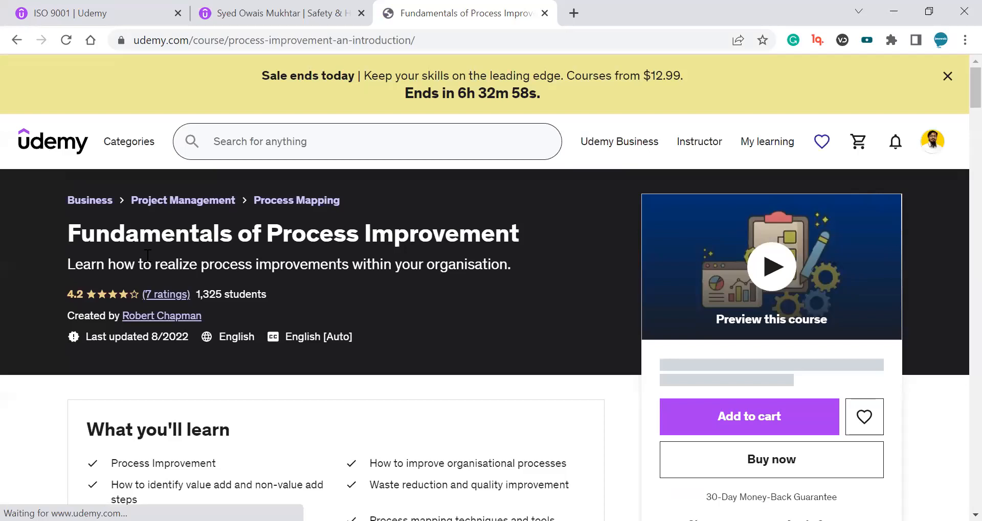
Examine the reference course's title, subtitle, learning points, description and price.
{"action": "double_click", "coordinate": [101, 237]}
{"action": "left_click_drag", "start_coordinate": [100, 236], "coordinate": [476, 227]}
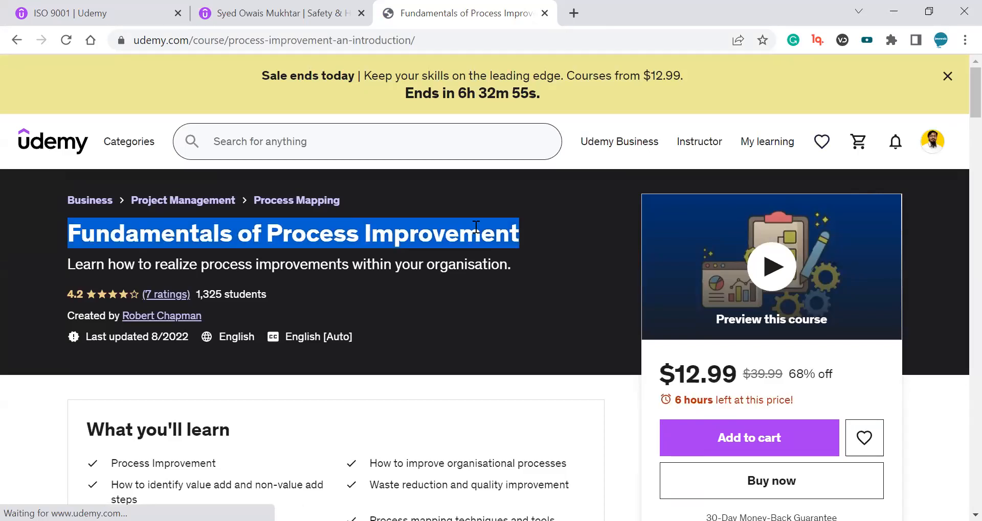
{"action": "scroll", "coordinate": [477, 228], "scroll_direction": "down", "scroll_amount": 8}
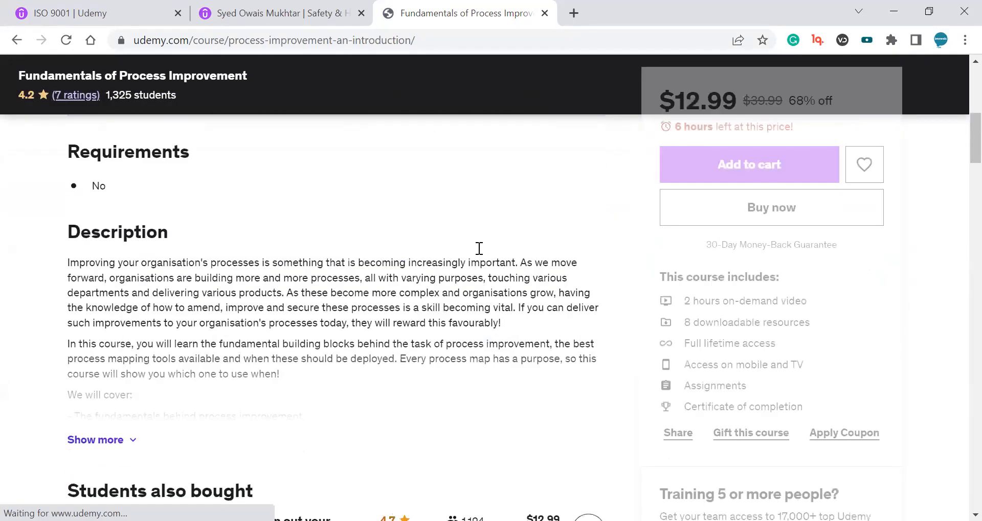
{"action": "scroll", "coordinate": [479, 249], "scroll_direction": "down", "scroll_amount": 3}
{"action": "scroll", "coordinate": [470, 266], "scroll_direction": "down", "scroll_amount": 3}
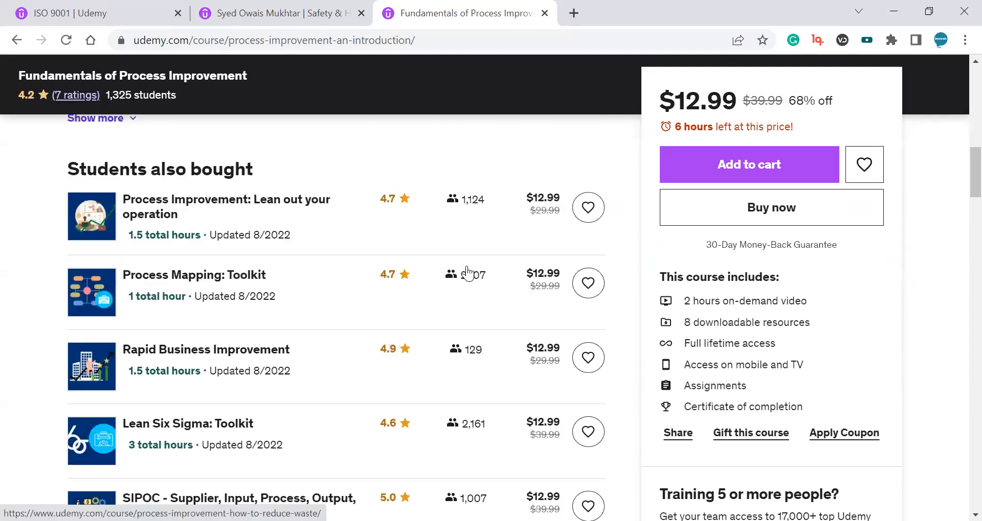
{"action": "scroll", "coordinate": [215, 276], "scroll_direction": "up", "scroll_amount": 3}
{"action": "left_click", "coordinate": [124, 254]}
{"action": "scroll", "coordinate": [419, 257], "scroll_direction": "up", "scroll_amount": 12}
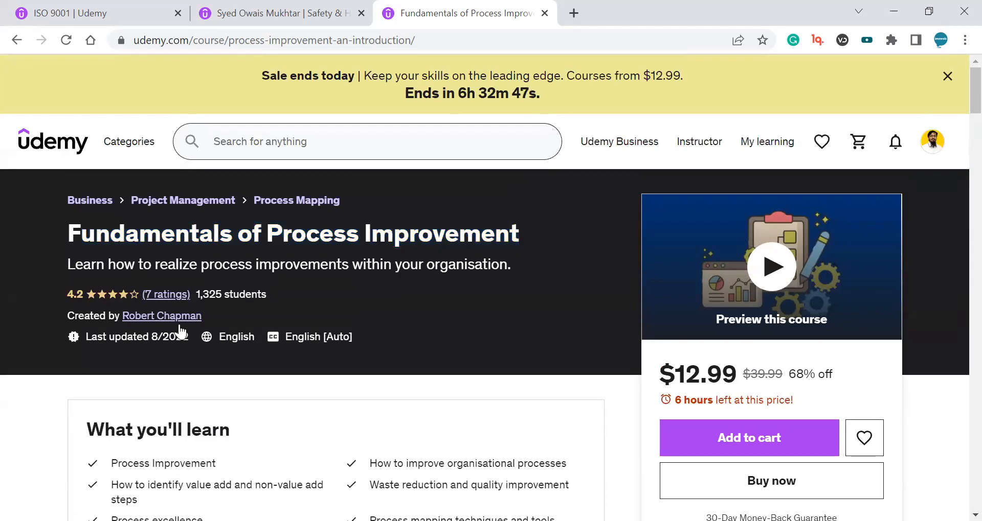
{"action": "scroll", "coordinate": [587, 286], "scroll_direction": "down", "scroll_amount": 9}
{"action": "scroll", "coordinate": [429, 248], "scroll_direction": "up", "scroll_amount": 9}
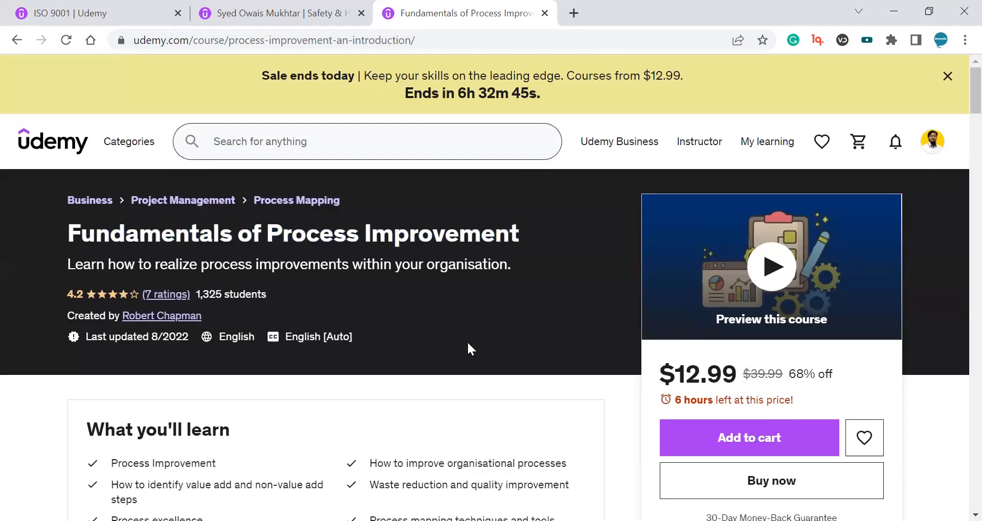
{"action": "triple_click", "coordinate": [158, 233]}
{"action": "left_click_drag", "start_coordinate": [158, 233], "coordinate": [160, 264]}
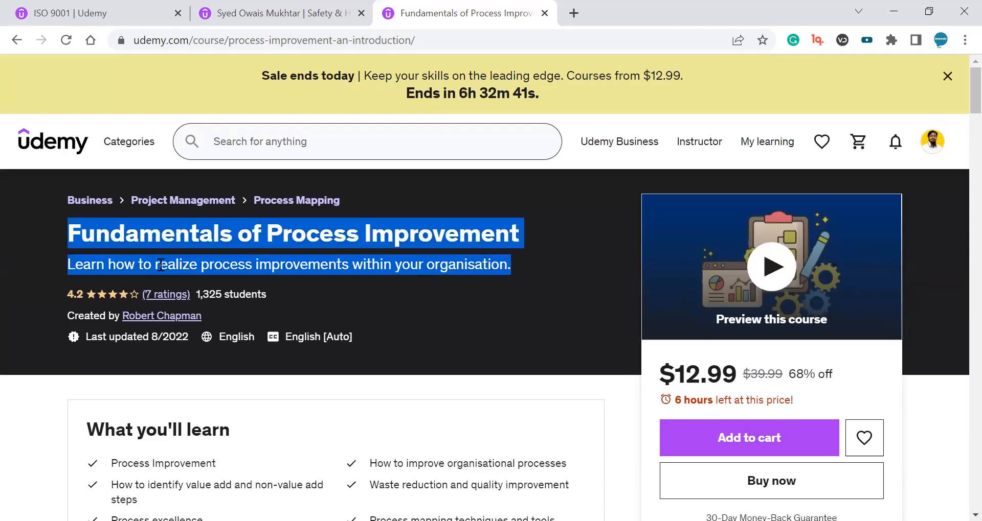
{"action": "scroll", "coordinate": [287, 295], "scroll_direction": "down", "scroll_amount": 3}
{"action": "double_click", "coordinate": [132, 287]}
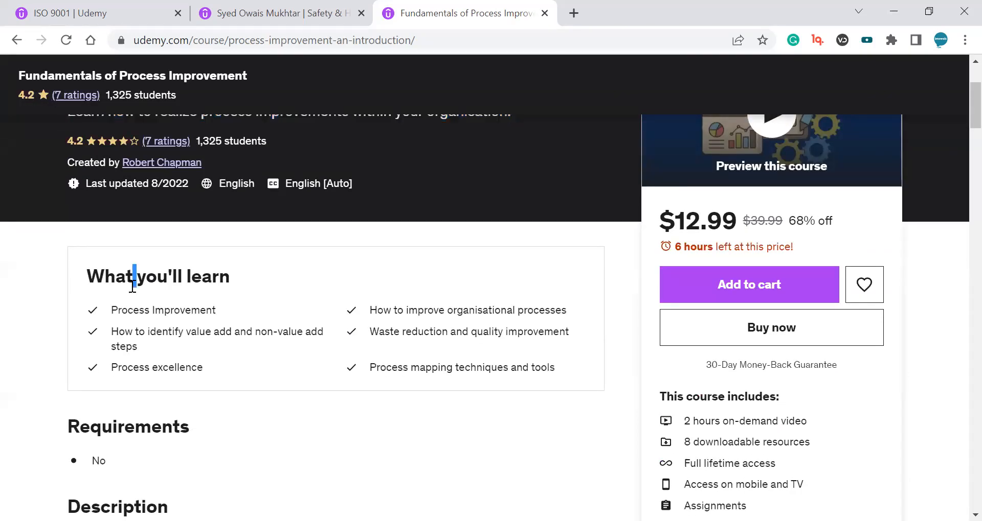
{"action": "scroll", "coordinate": [225, 365], "scroll_direction": "down", "scroll_amount": 6}
{"action": "left_click_drag", "start_coordinate": [285, 228], "coordinate": [450, 364]}
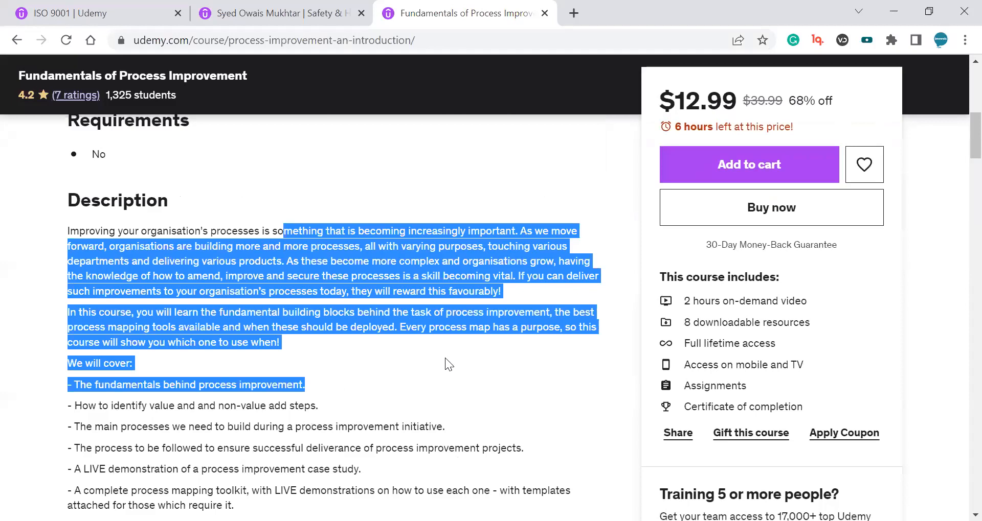
{"action": "scroll", "coordinate": [460, 365], "scroll_direction": "up", "scroll_amount": 8}
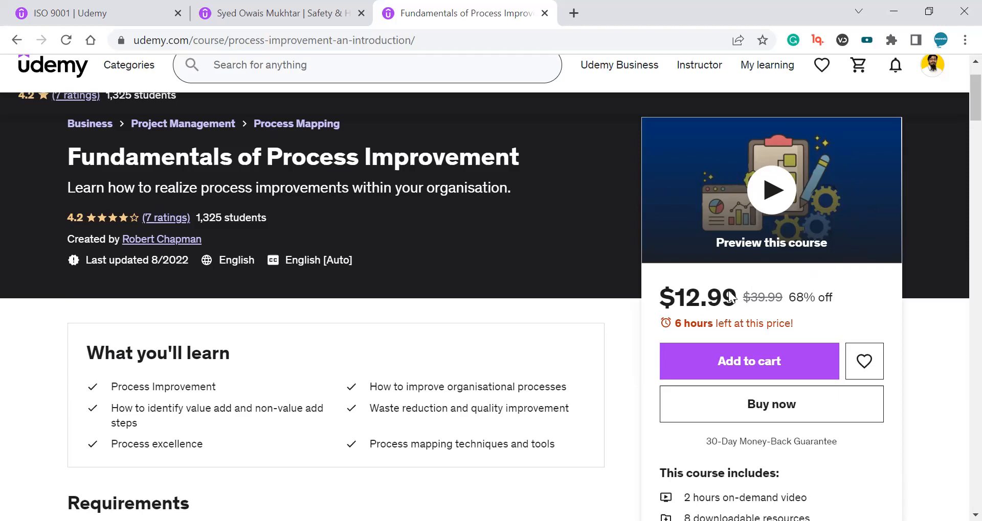
{"action": "mouse_move", "coordinate": [660, 296]}
{"action": "left_mouse_down"}
{"action": "mouse_move", "coordinate": [732, 298]}
{"action": "mouse_move", "coordinate": [674, 298]}
{"action": "left_mouse_up"}
{"action": "scroll", "coordinate": [691, 306], "scroll_direction": "down", "scroll_amount": 3}
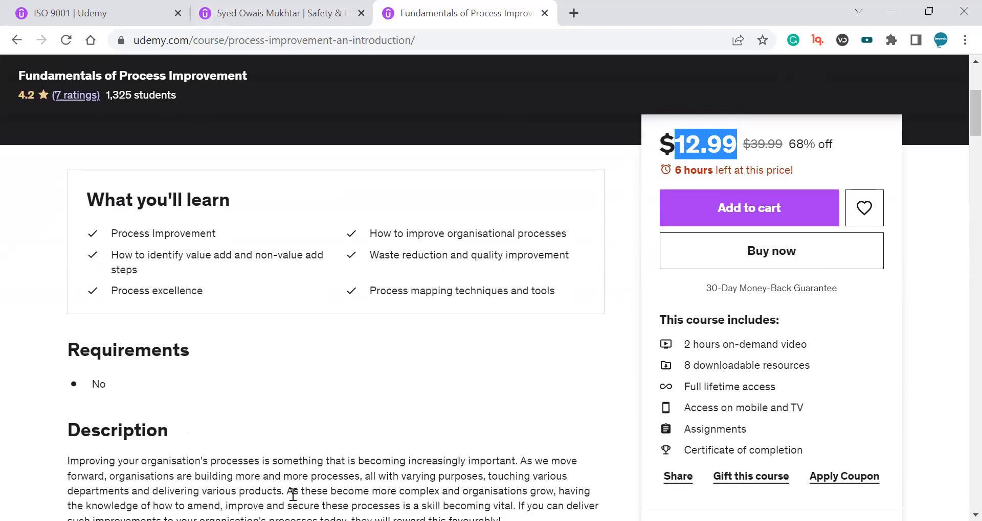
{"action": "scroll", "coordinate": [537, 368], "scroll_direction": "up", "scroll_amount": 5}
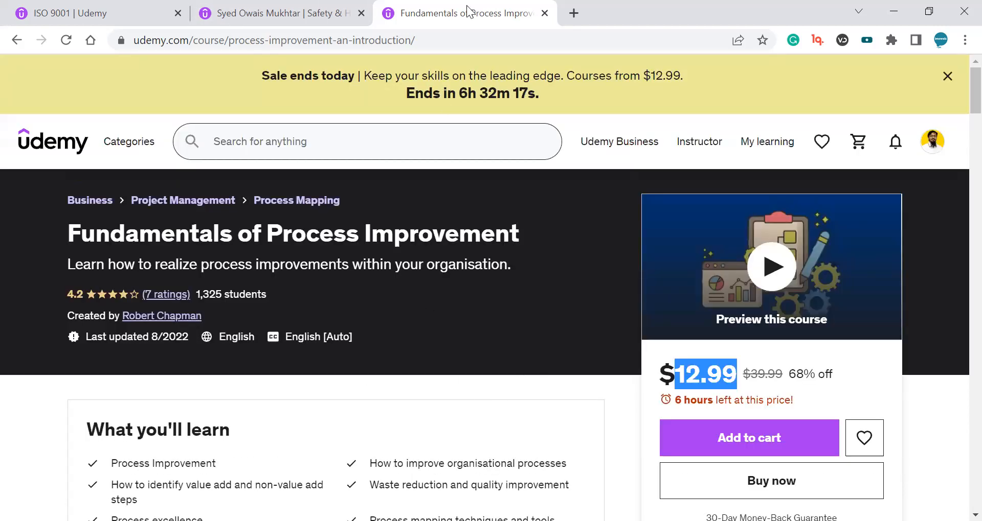
Replace the course title with 'ISO 9001 2015 Quality Management System Standard'.
{"action": "left_click", "coordinate": [105, 12]}
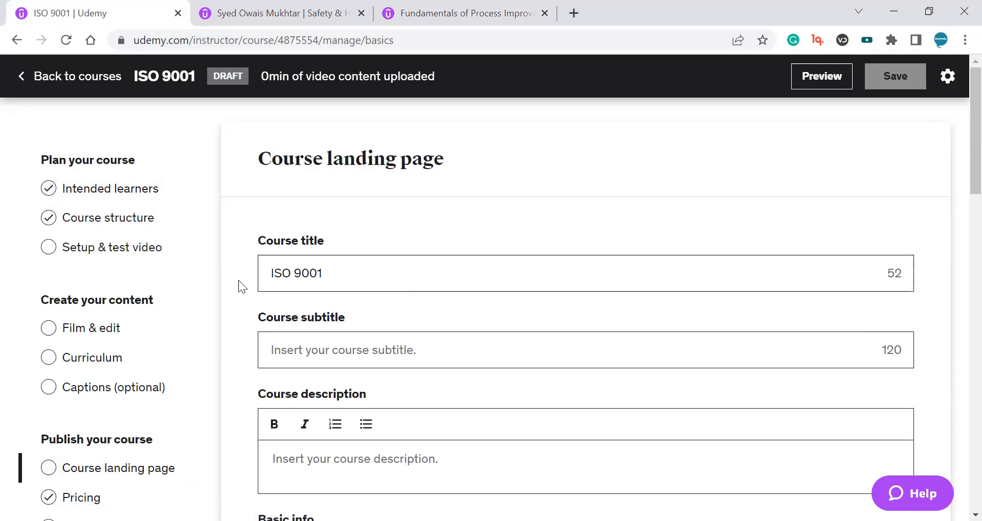
{"action": "key", "text": "ctrl+a"}
{"action": "type", "text": "ISO 9001 2015 Quality Management System Standard"}
{"action": "scroll", "coordinate": [695, 204], "scroll_direction": "down", "scroll_amount": 2}
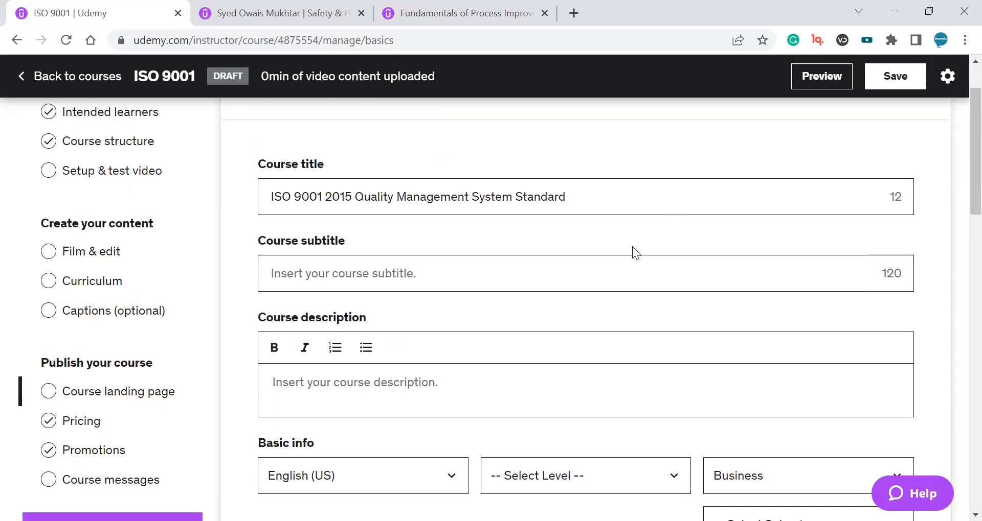
{"action": "left_click_drag", "start_coordinate": [282, 196], "coordinate": [569, 193]}
{"action": "left_click", "coordinate": [569, 192]}
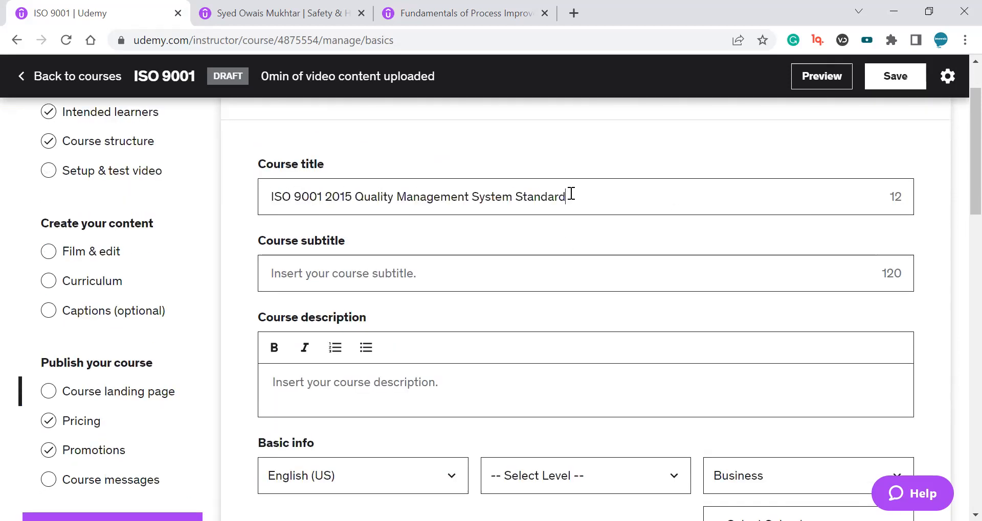
Paste 'Simple Clause by Clause Explanation of ISO 9001:2015 - QMS Implementation, Auditing & Certification' as the course subtitle.
{"action": "left_click", "coordinate": [396, 273]}
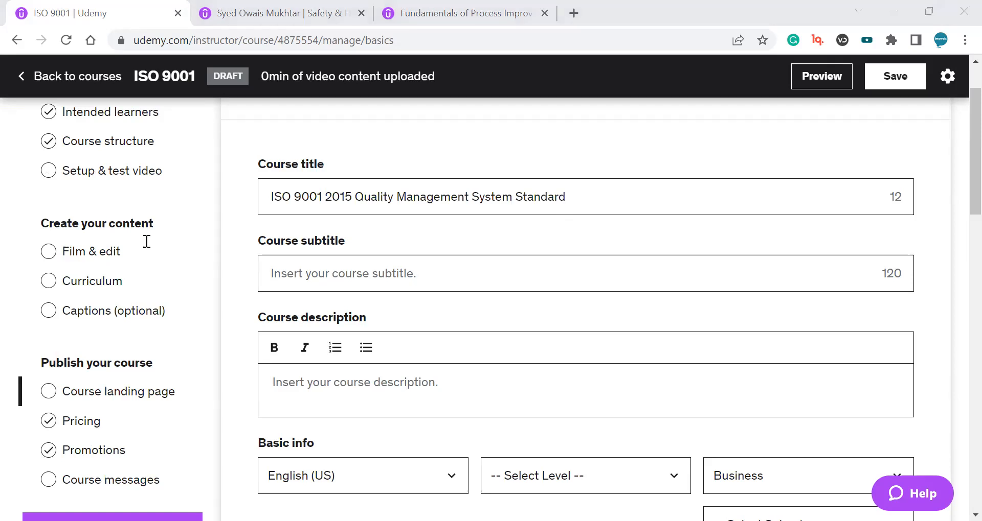
{"action": "left_click_drag", "start_coordinate": [271, 197], "coordinate": [466, 196]}
{"action": "left_click", "coordinate": [443, 269]}
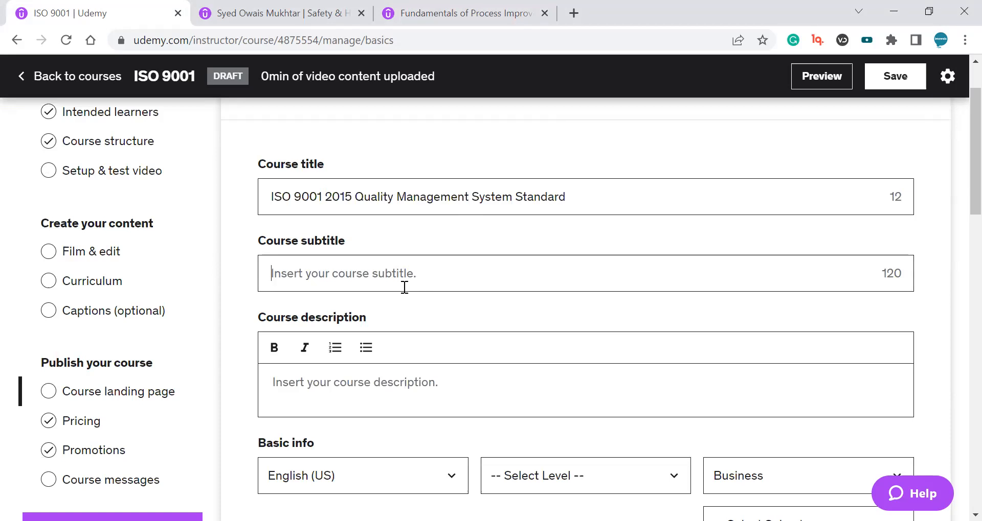
{"action": "type", "text": "Simple Clause by Clause Explanation of ISO 9001:2015 - QMS Implementation, Auditing & Certification"}
{"action": "scroll", "coordinate": [400, 287], "scroll_direction": "down", "scroll_amount": 3}
{"action": "scroll", "coordinate": [401, 286], "scroll_direction": "up", "scroll_amount": 2}
{"action": "left_click", "coordinate": [409, 320]}
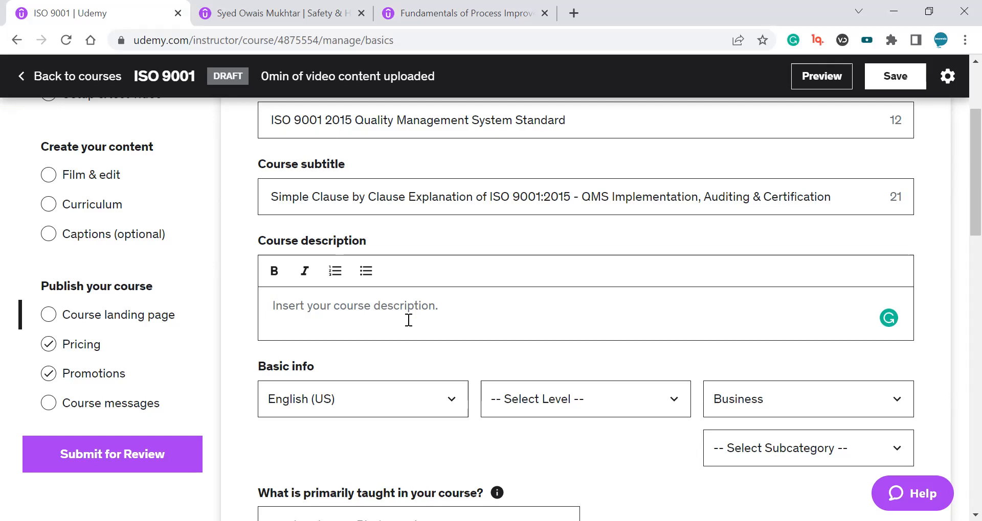
{"action": "double_click", "coordinate": [350, 239]}
{"action": "left_click_drag", "start_coordinate": [350, 239], "coordinate": [277, 238]}
{"action": "left_click", "coordinate": [372, 238]}
Search Udemy for 'ISO 9001 2015' courses in the reference tab.
{"action": "left_click", "coordinate": [471, 8]}
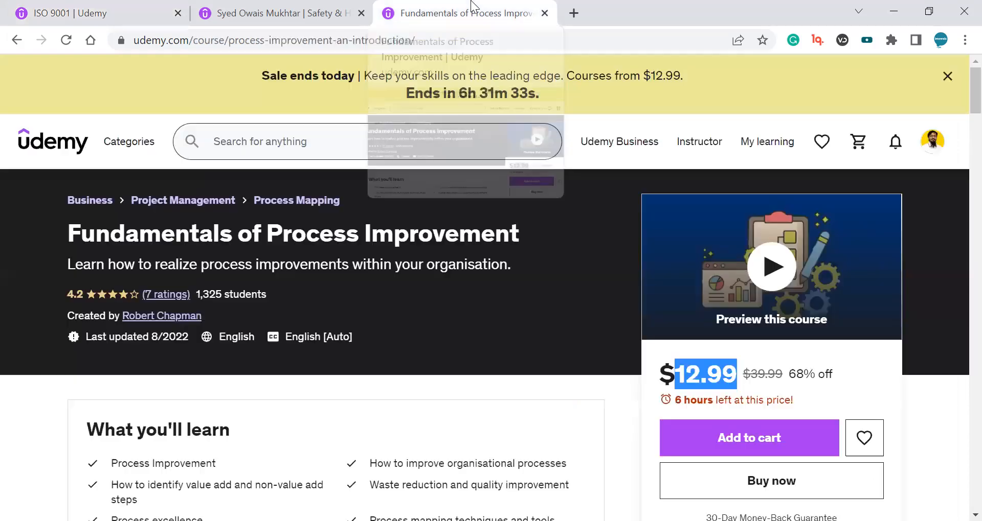
{"action": "left_click", "coordinate": [317, 138]}
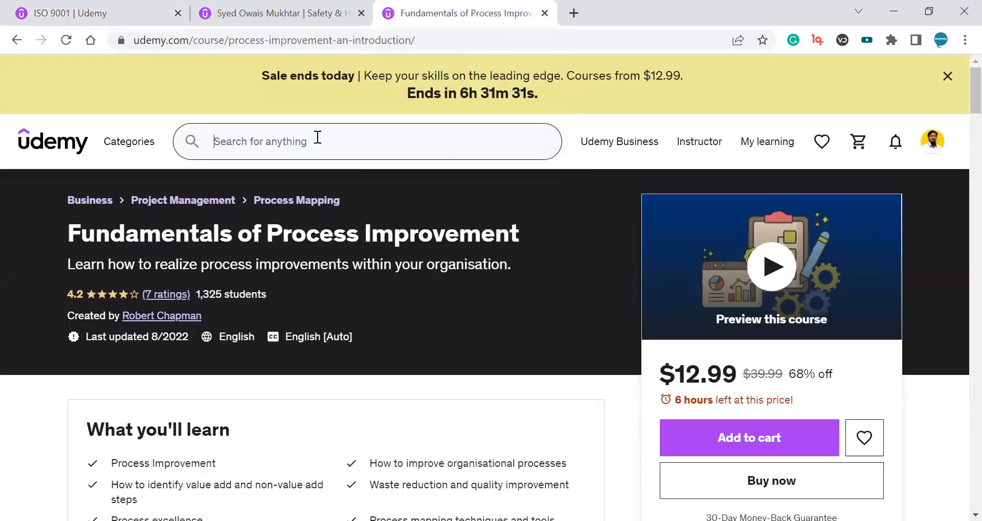
{"action": "type", "text": "ISO 90"}
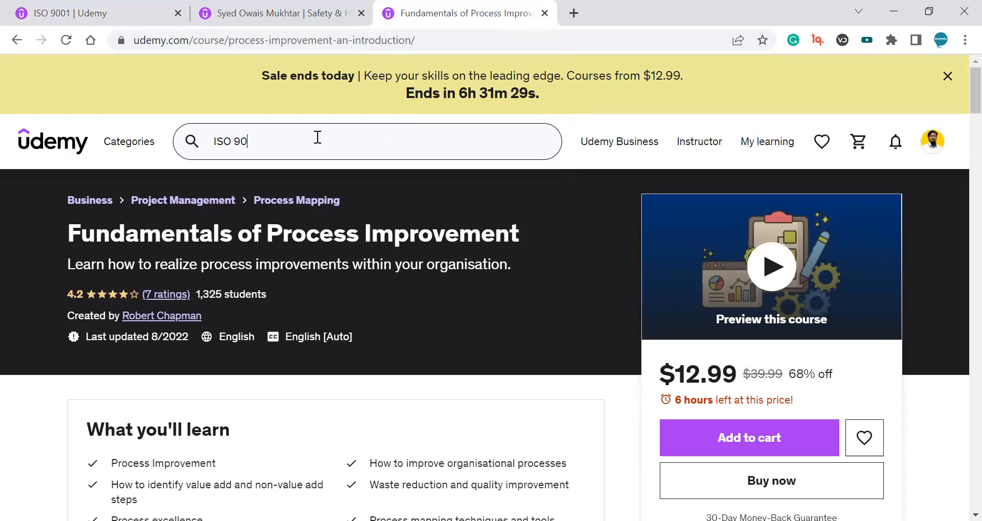
{"action": "type", "text": "01 2015"}
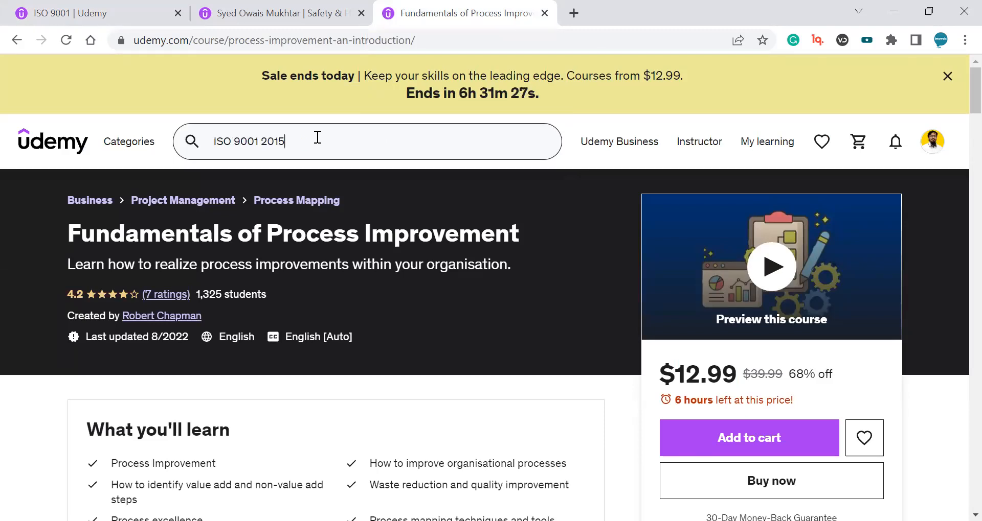
{"action": "key", "text": "Return"}
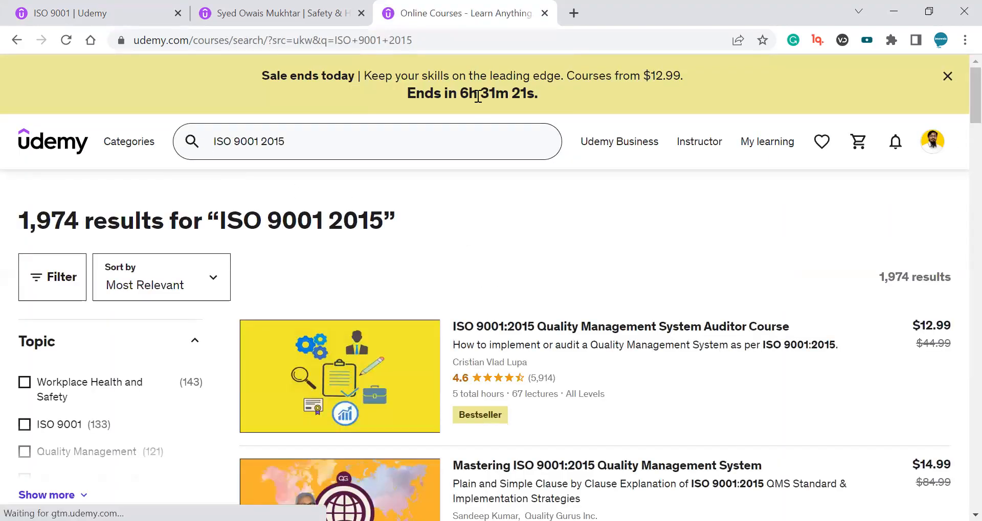
Close the instructor profile tab and review the course title and subtitle on the landing page.
{"action": "left_click", "coordinate": [301, 7]}
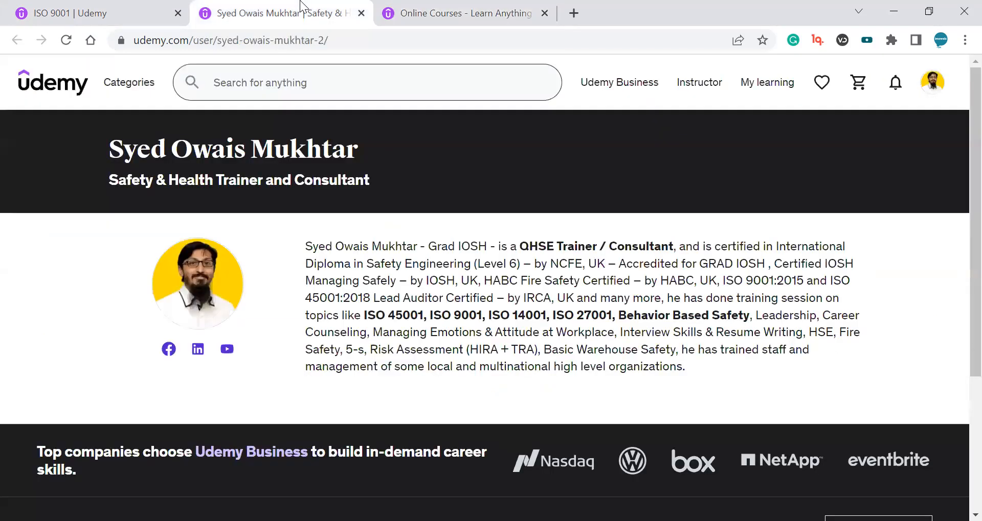
{"action": "left_click", "coordinate": [153, 7]}
{"action": "left_click", "coordinate": [361, 14]}
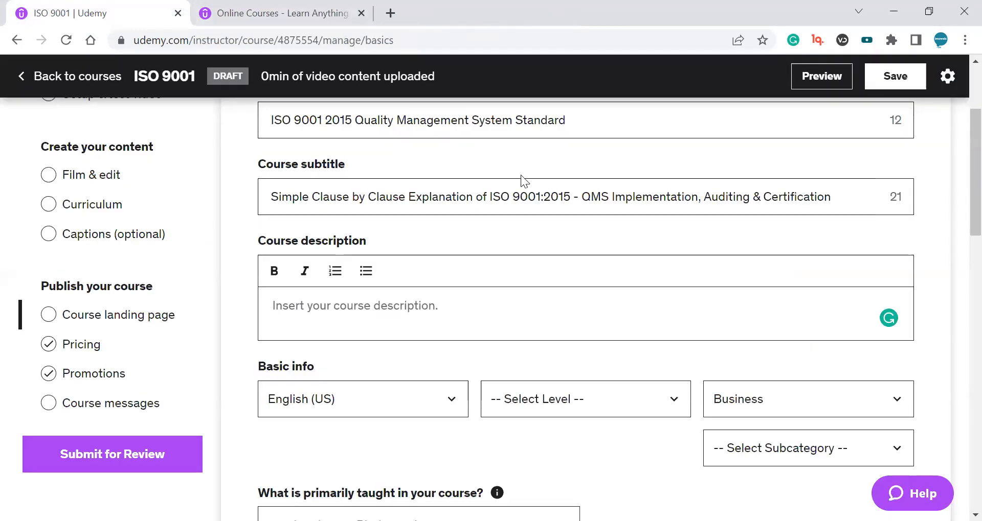
{"action": "scroll", "coordinate": [522, 176], "scroll_direction": "up", "scroll_amount": 1}
{"action": "left_click_drag", "start_coordinate": [271, 197], "coordinate": [624, 195]}
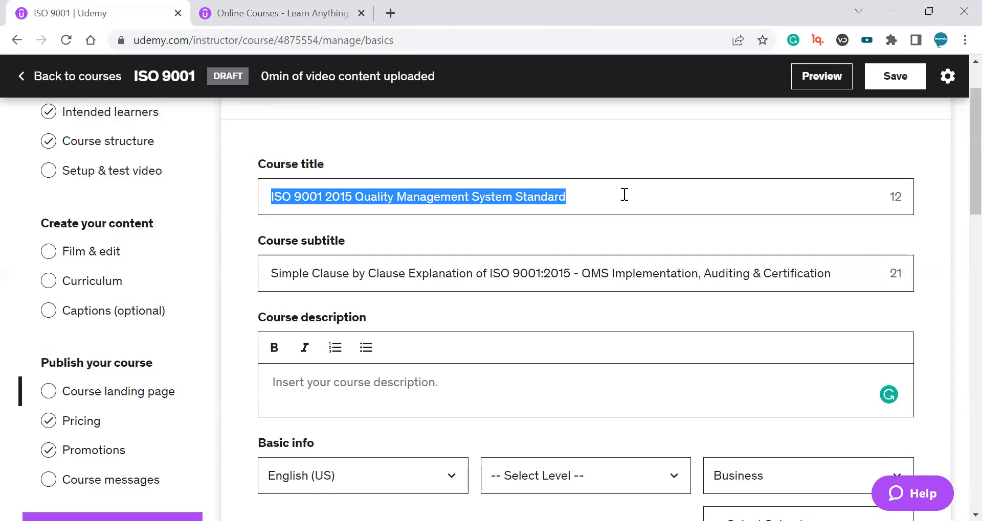
{"action": "left_click_drag", "start_coordinate": [293, 273], "coordinate": [725, 273]}
{"action": "scroll", "coordinate": [553, 269], "scroll_direction": "down", "scroll_amount": 3}
{"action": "left_click", "coordinate": [447, 230]}
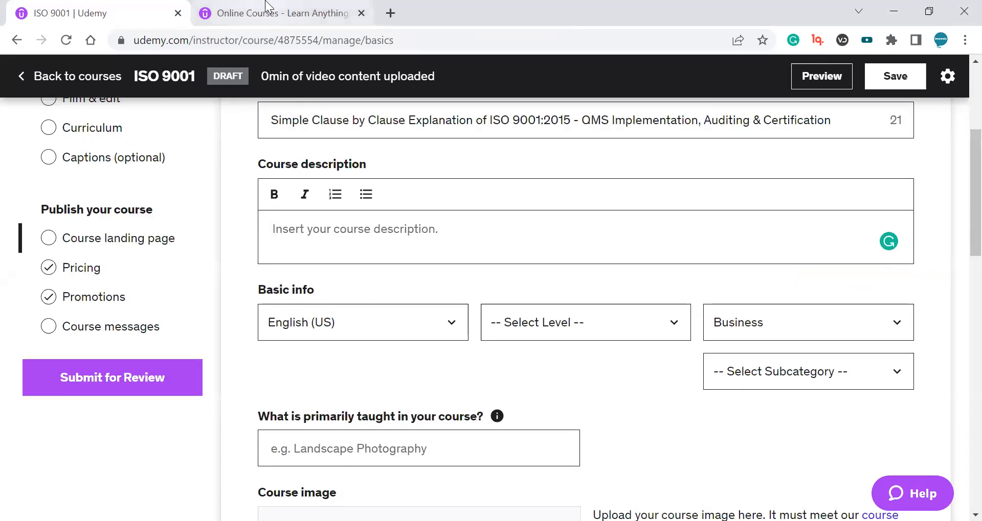
{"action": "scroll", "coordinate": [365, 167], "scroll_direction": "up", "scroll_amount": 1}
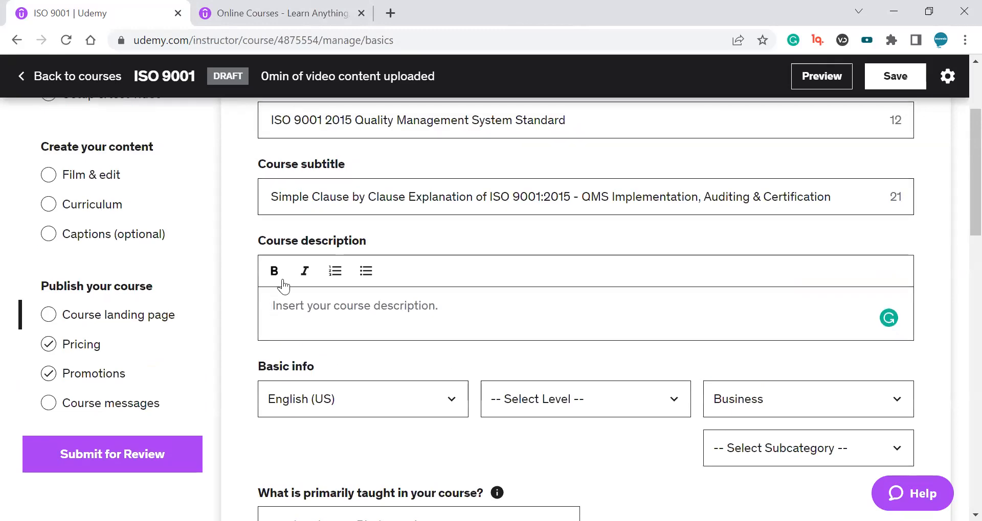
Browse the 'ISO 9001 2015' search results in the reference tab to review competing course descriptions.
{"action": "left_click", "coordinate": [258, 12]}
{"action": "mouse_move", "coordinate": [217, 144]}
{"action": "left_mouse_down"}
{"action": "mouse_move", "coordinate": [293, 139]}
{"action": "mouse_move", "coordinate": [207, 145]}
{"action": "left_mouse_up"}
{"action": "triple_click", "coordinate": [298, 146]}
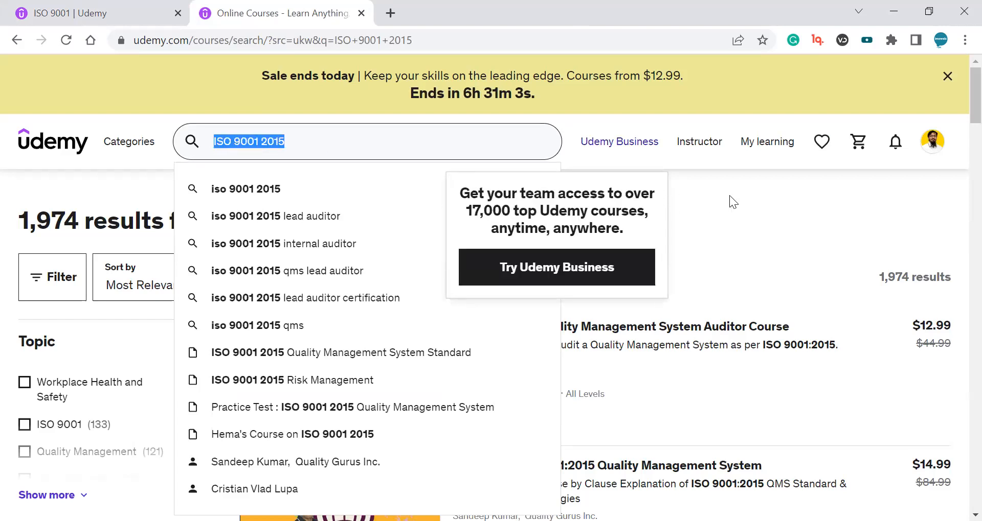
{"action": "left_click", "coordinate": [629, 210]}
{"action": "scroll", "coordinate": [626, 217], "scroll_direction": "down", "scroll_amount": 10}
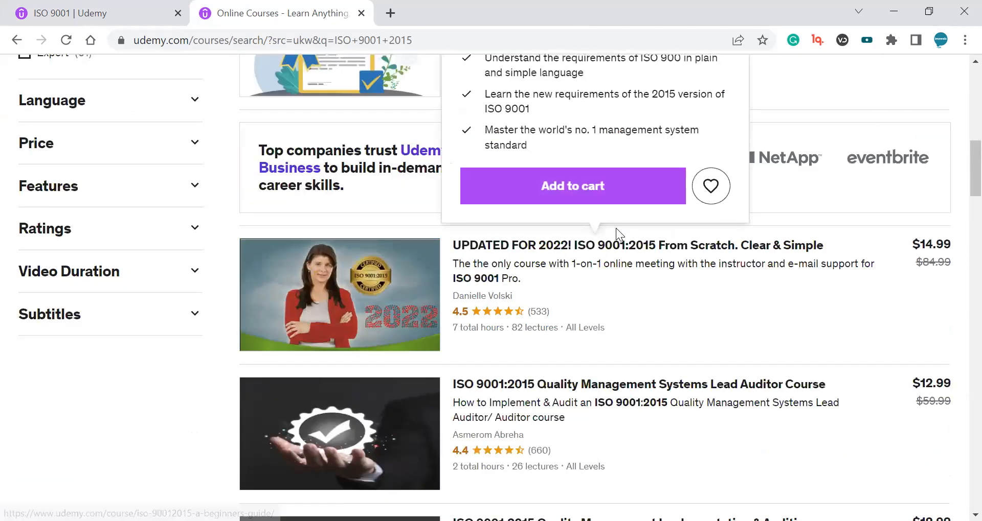
{"action": "scroll", "coordinate": [961, 236], "scroll_direction": "down", "scroll_amount": 5}
{"action": "scroll", "coordinate": [959, 153], "scroll_direction": "up", "scroll_amount": 20}
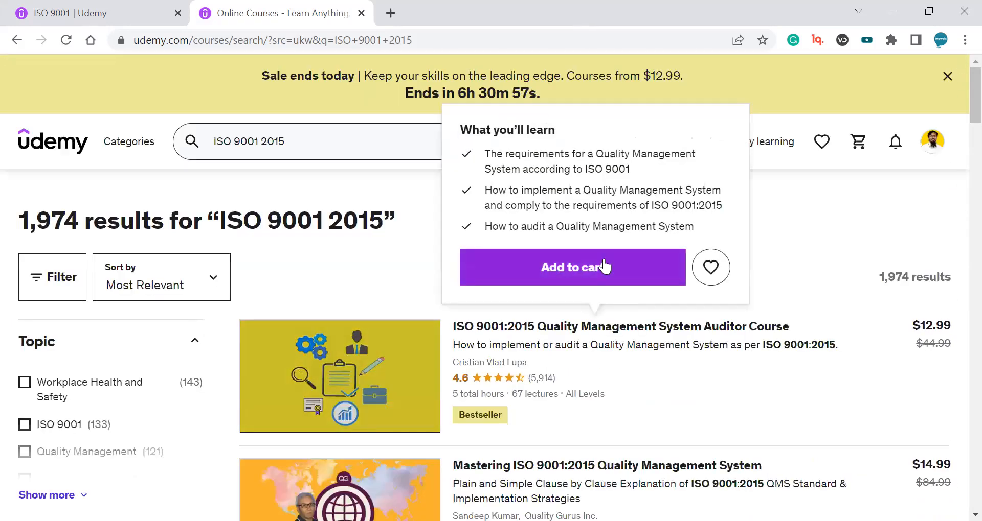
{"action": "scroll", "coordinate": [420, 216], "scroll_direction": "down", "scroll_amount": 5}
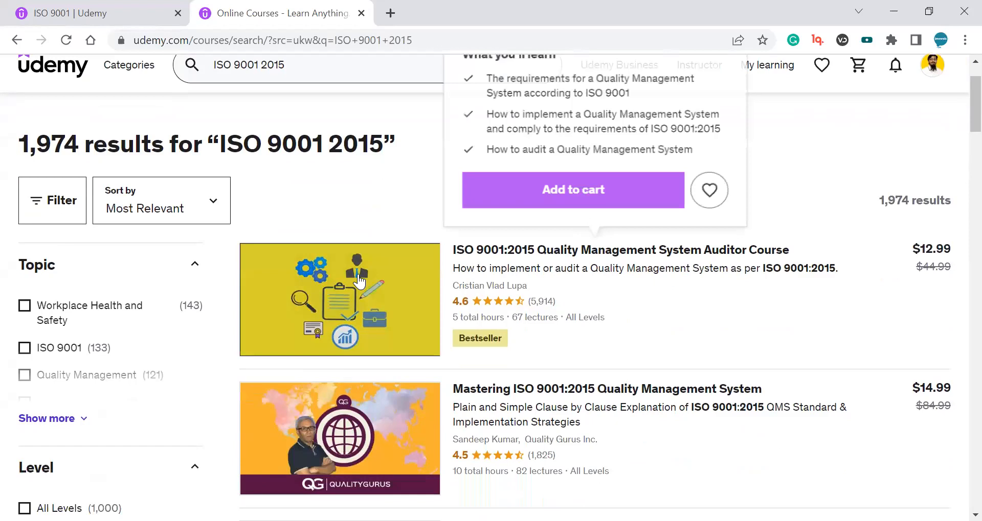
{"action": "scroll", "coordinate": [523, 321], "scroll_direction": "up", "scroll_amount": 3}
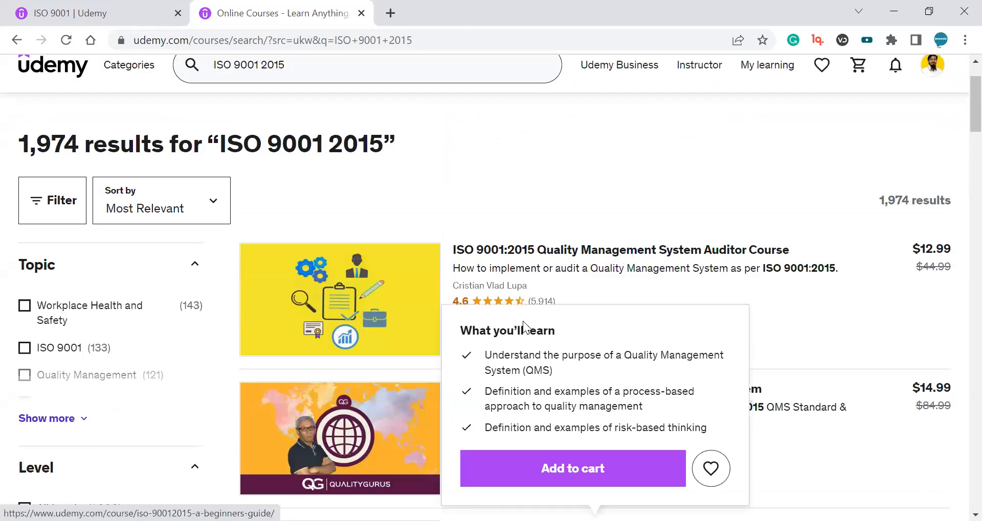
{"action": "left_click_drag", "start_coordinate": [220, 144], "coordinate": [383, 144]}
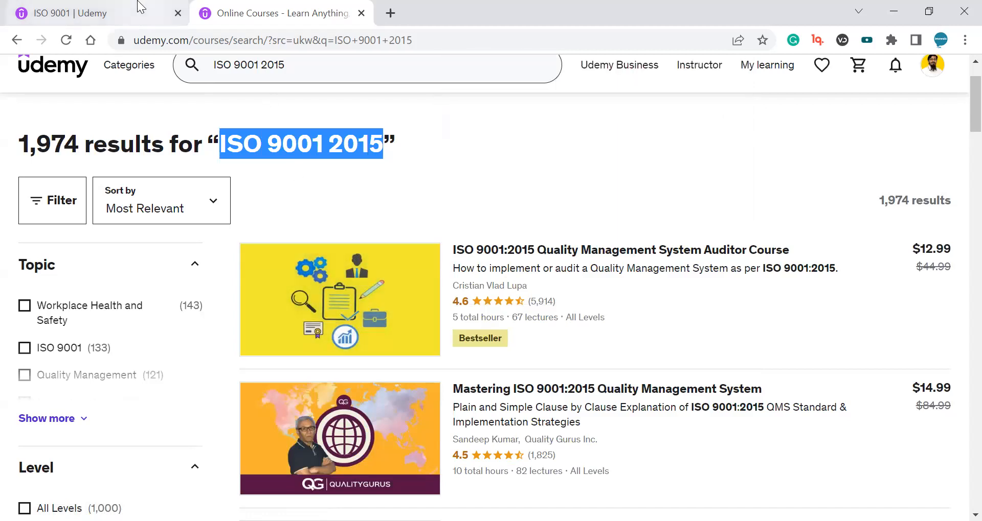
Paste the copied course outline and overview paragraph into the course description.
{"action": "left_click", "coordinate": [154, 11]}
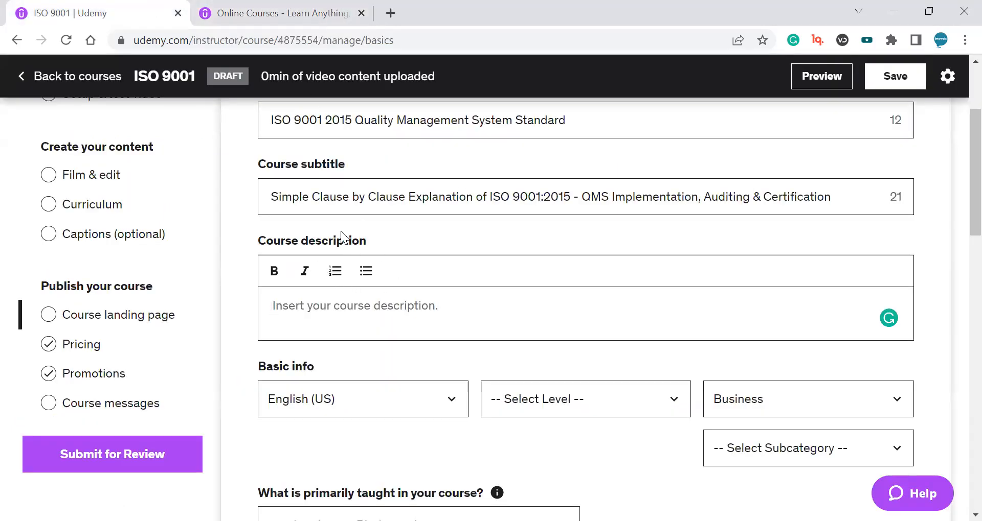
{"action": "scroll", "coordinate": [371, 243], "scroll_direction": "down", "scroll_amount": 2}
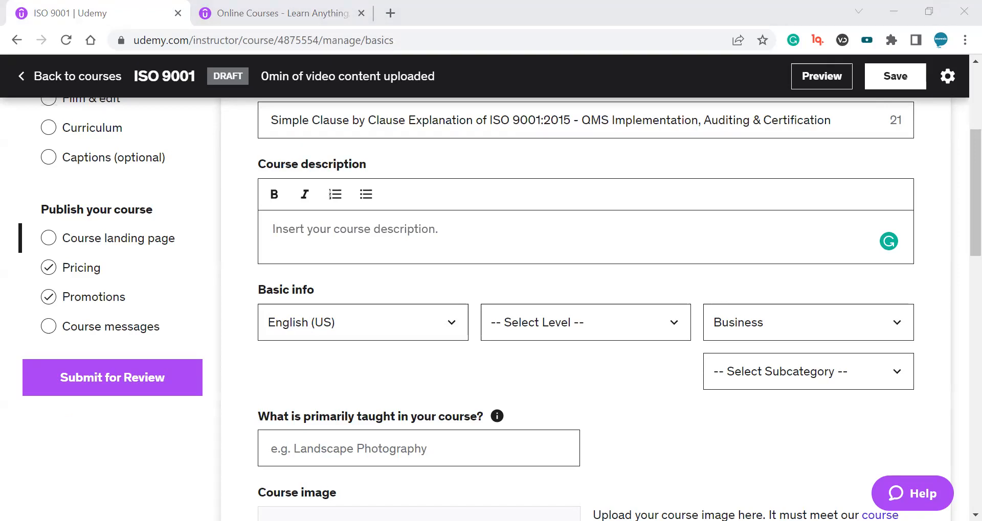
{"action": "left_click", "coordinate": [414, 267]}
{"action": "key", "text": "ctrl+v"}
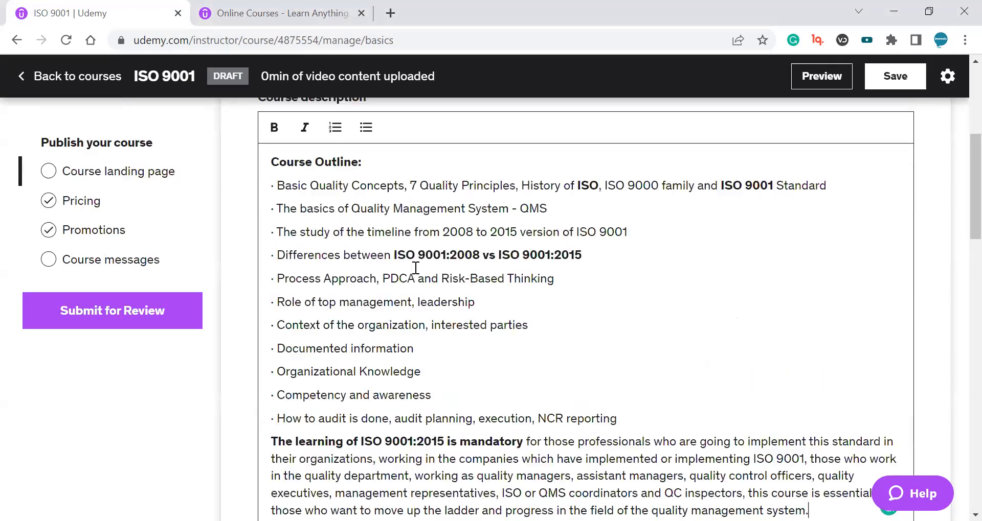
Bold 'Quality Management System' in the second outline item of the description.
{"action": "left_click_drag", "start_coordinate": [271, 162], "coordinate": [504, 396]}
{"action": "left_click", "coordinate": [535, 396]}
{"action": "scroll", "coordinate": [646, 307], "scroll_direction": "down", "scroll_amount": 6}
{"action": "scroll", "coordinate": [646, 315], "scroll_direction": "up", "scroll_amount": 7}
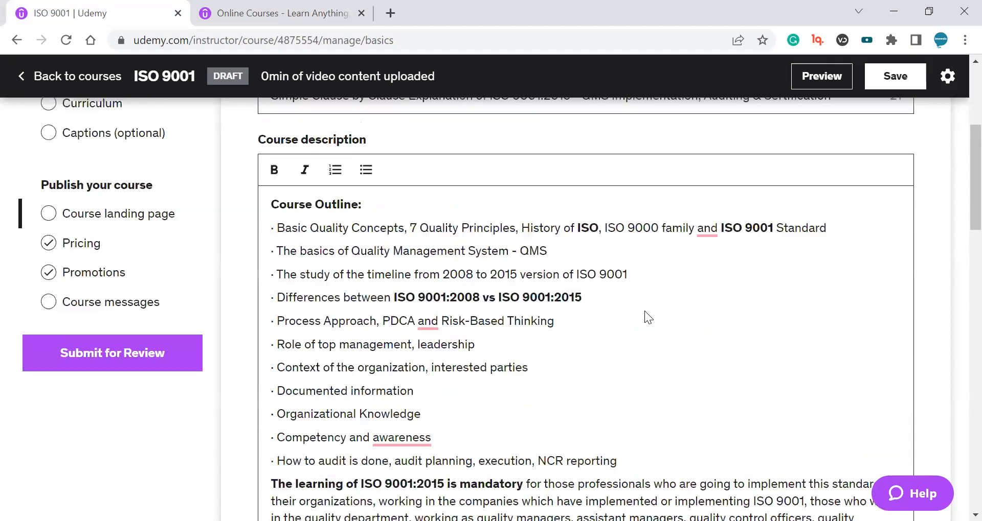
{"action": "scroll", "coordinate": [649, 318], "scroll_direction": "up", "scroll_amount": 1}
{"action": "left_click_drag", "start_coordinate": [606, 262], "coordinate": [777, 262]}
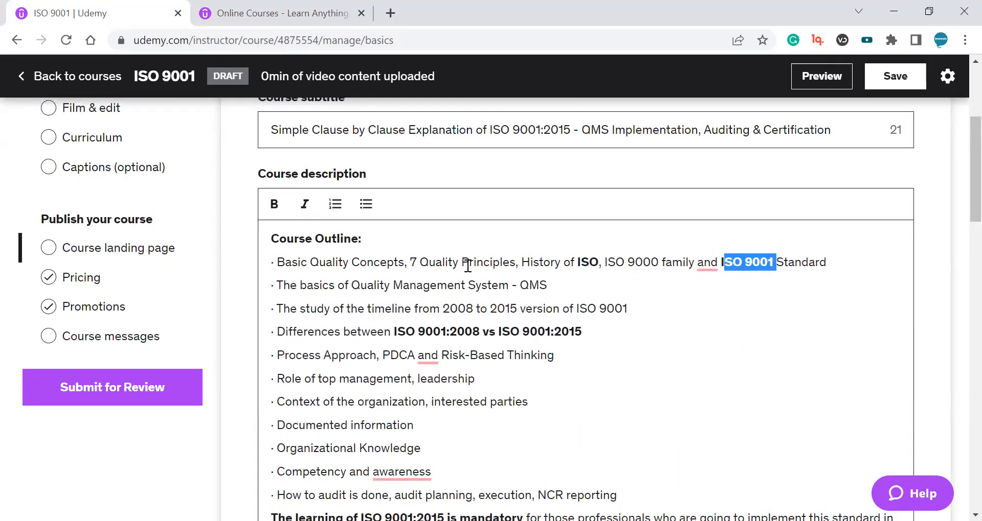
{"action": "scroll", "coordinate": [424, 285], "scroll_direction": "down", "scroll_amount": 1}
{"action": "mouse_move", "coordinate": [367, 208]}
{"action": "left_mouse_down"}
{"action": "mouse_move", "coordinate": [498, 208]}
{"action": "mouse_move", "coordinate": [367, 208]}
{"action": "left_mouse_up"}
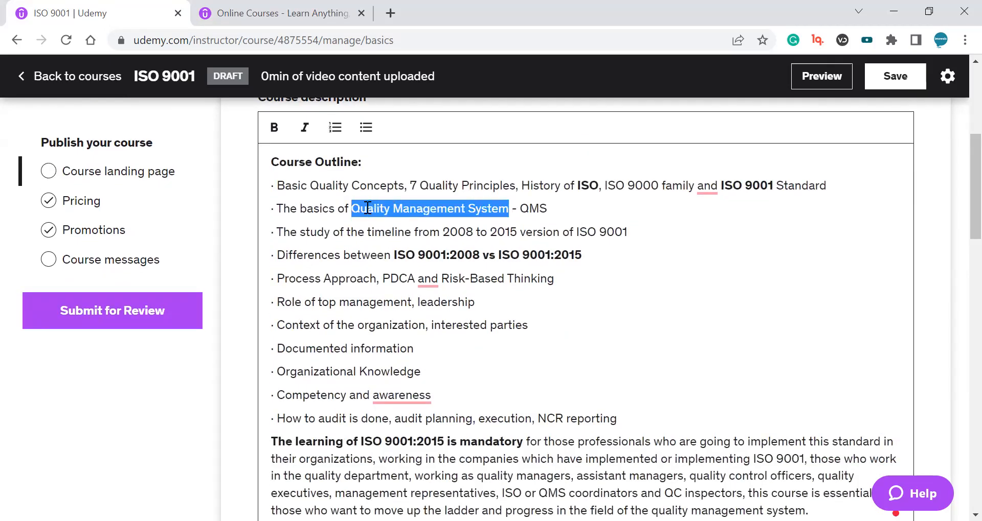
{"action": "key", "text": "ctrl+b"}
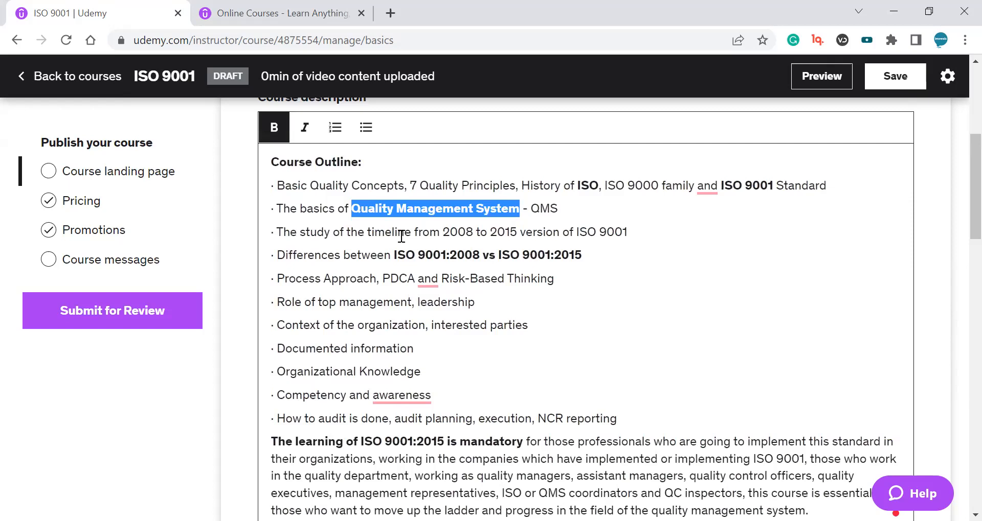
Bold 'ISO 9001' in the timeline outline item and 'Quality' in the first outline item.
{"action": "left_click_drag", "start_coordinate": [576, 232], "coordinate": [628, 232]}
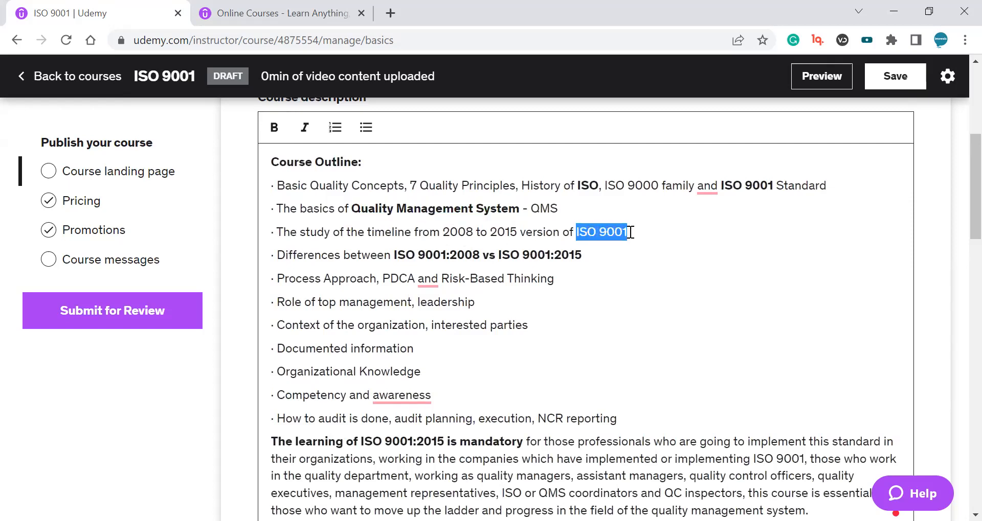
{"action": "key", "text": "ctrl+b"}
{"action": "double_click", "coordinate": [324, 187]}
{"action": "key", "text": "ctrl+b"}
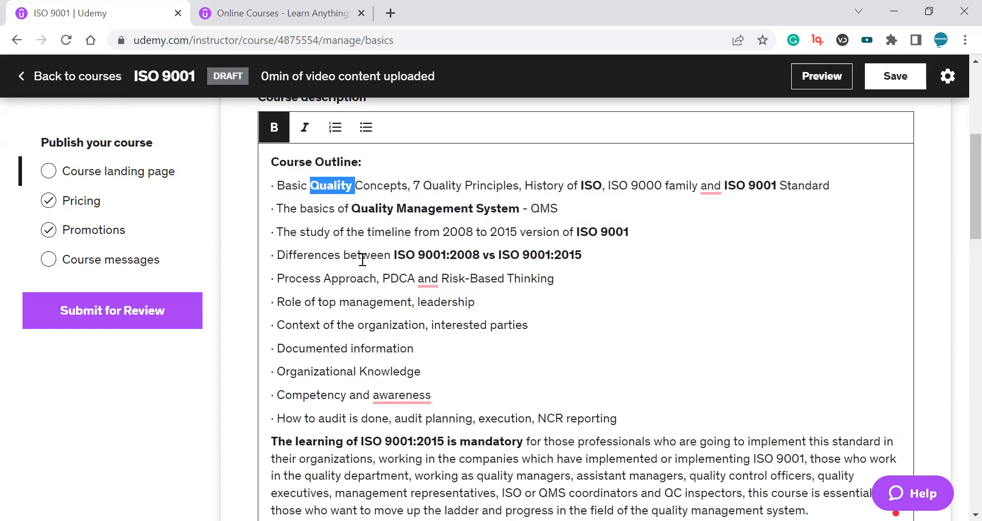
Bold 'audit is done' in the auditing outline item.
{"action": "left_click_drag", "start_coordinate": [306, 302], "coordinate": [385, 305]}
{"action": "left_click", "coordinate": [393, 328]}
{"action": "scroll", "coordinate": [396, 332], "scroll_direction": "down", "scroll_amount": 2}
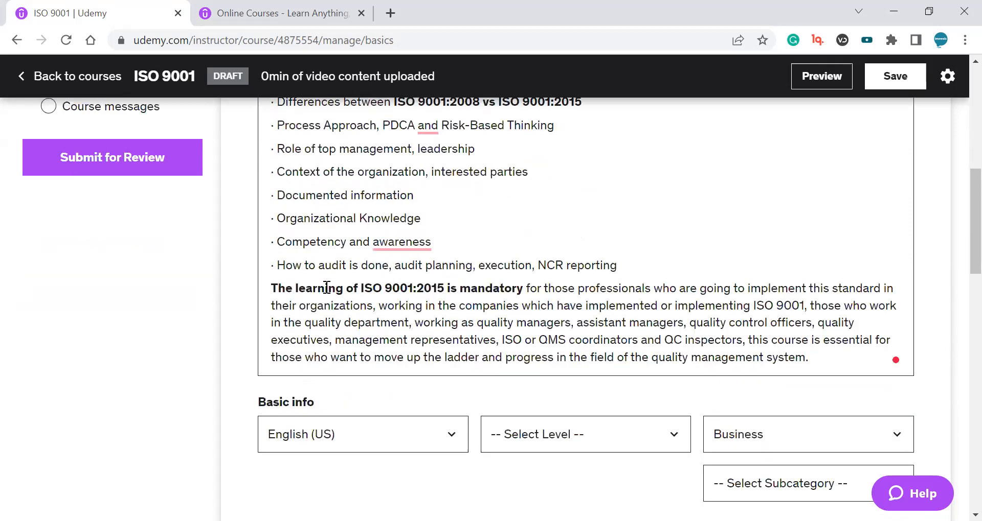
{"action": "left_click_drag", "start_coordinate": [322, 266], "coordinate": [393, 266]}
{"action": "key", "text": "ctrl+b"}
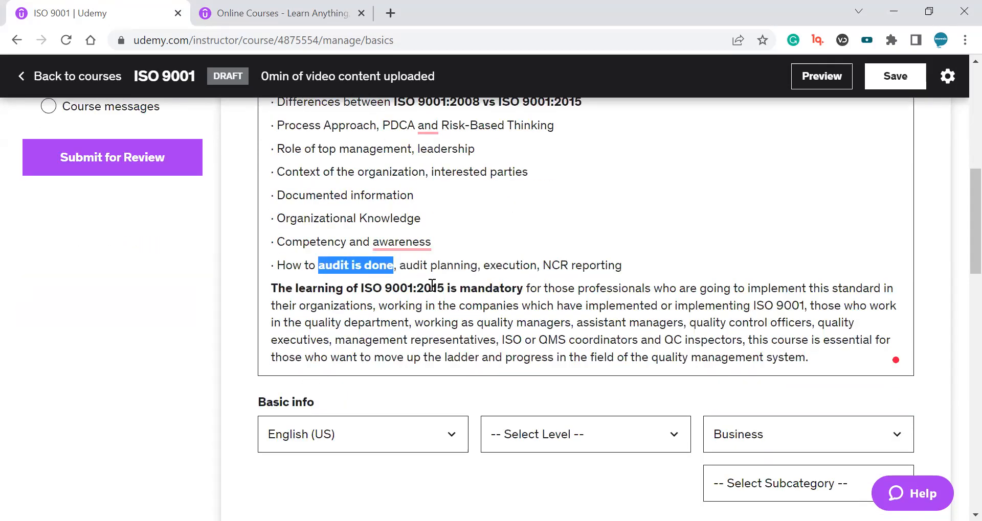
Bold 'ISO or QMS' and 'QC inspectors' in the description's closing paragraph.
{"action": "left_click_drag", "start_coordinate": [501, 340], "coordinate": [568, 340]}
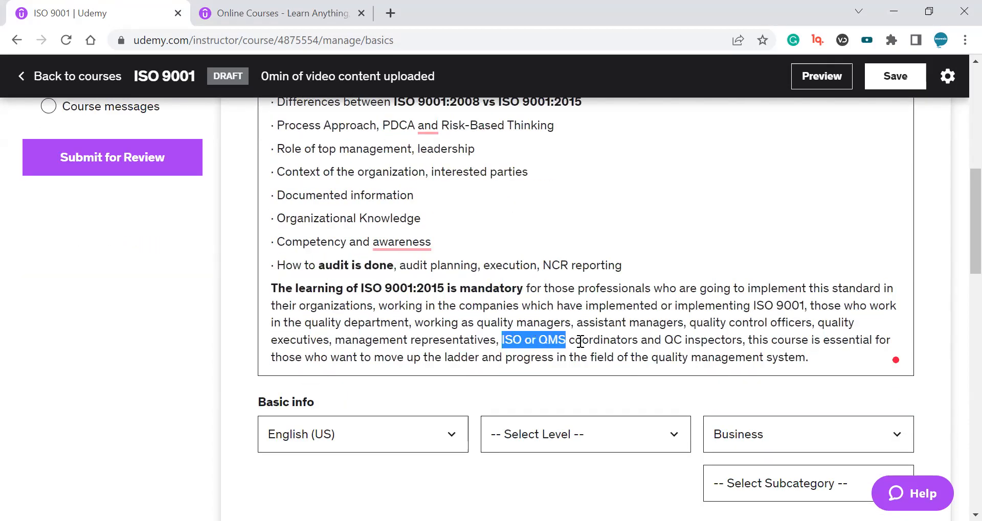
{"action": "key", "text": "ctrl+b"}
{"action": "left_click_drag", "start_coordinate": [672, 340], "coordinate": [750, 340]}
{"action": "key", "text": "ctrl+b"}
Bold 'ISO 9001' in the closing paragraph of the description.
{"action": "left_click_drag", "start_coordinate": [756, 305], "coordinate": [806, 305]}
{"action": "key", "text": "ctrl+b"}
{"action": "key", "text": "ctrl+b"}
{"action": "left_click", "coordinate": [707, 305]}
{"action": "key", "text": "ctrl+b"}
{"action": "left_click", "coordinate": [752, 327]}
Review the formatted course title, subtitle and description on the landing page.
{"action": "scroll", "coordinate": [711, 281], "scroll_direction": "up", "scroll_amount": 3}
{"action": "left_click_drag", "start_coordinate": [340, 166], "coordinate": [385, 372]}
{"action": "scroll", "coordinate": [548, 306], "scroll_direction": "up", "scroll_amount": 4}
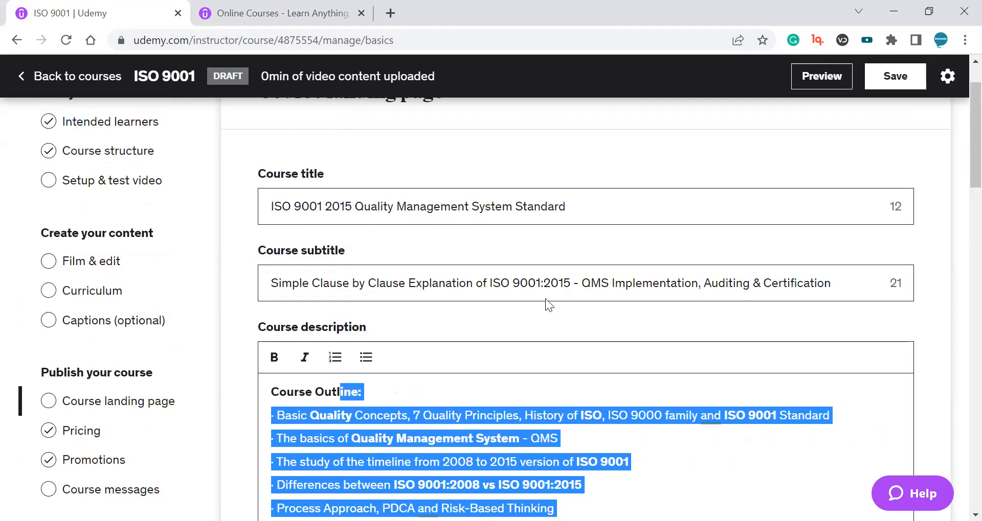
{"action": "scroll", "coordinate": [278, 201], "scroll_direction": "up", "scroll_amount": 1}
{"action": "left_click_drag", "start_coordinate": [274, 276], "coordinate": [347, 277]}
{"action": "scroll", "coordinate": [350, 276], "scroll_direction": "down", "scroll_amount": 10}
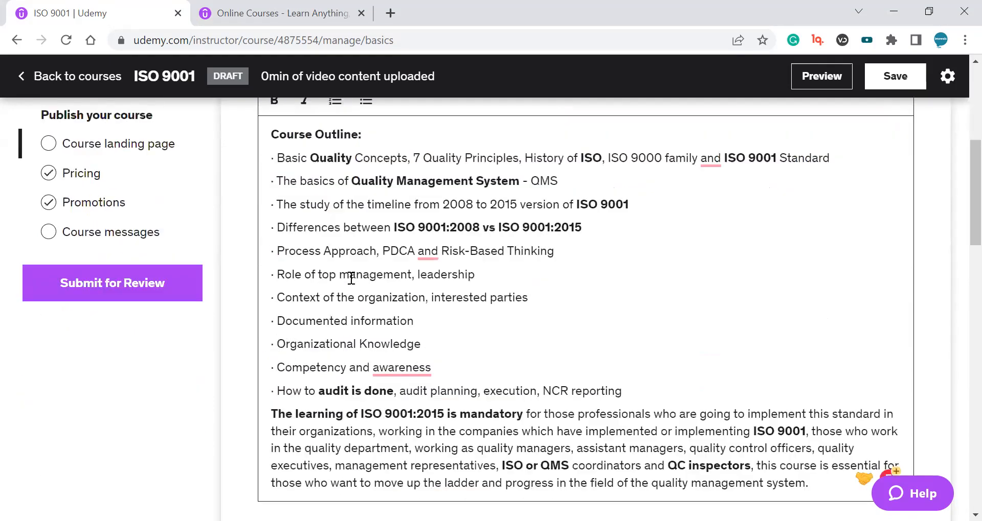
{"action": "scroll", "coordinate": [351, 290], "scroll_direction": "up", "scroll_amount": 6}
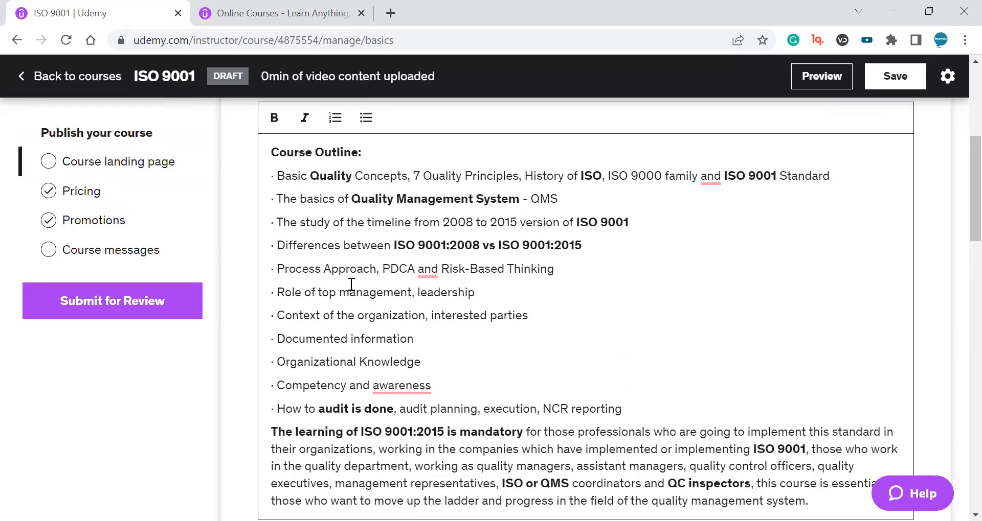
{"action": "scroll", "coordinate": [351, 284], "scroll_direction": "down", "scroll_amount": 2}
{"action": "scroll", "coordinate": [352, 285], "scroll_direction": "down", "scroll_amount": 3}
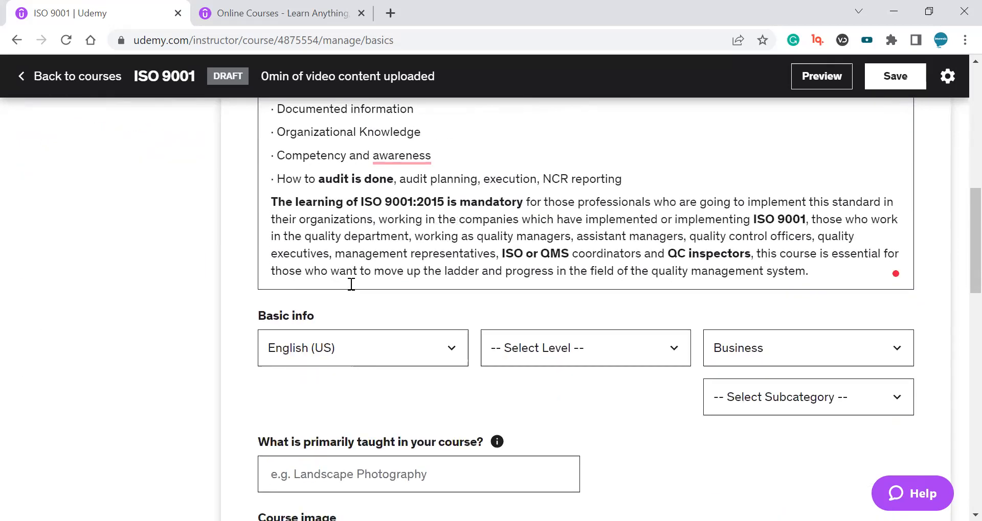
{"action": "scroll", "coordinate": [351, 285], "scroll_direction": "up", "scroll_amount": 10}
{"action": "scroll", "coordinate": [370, 262], "scroll_direction": "up", "scroll_amount": 3}
{"action": "left_click", "coordinate": [487, 173]}
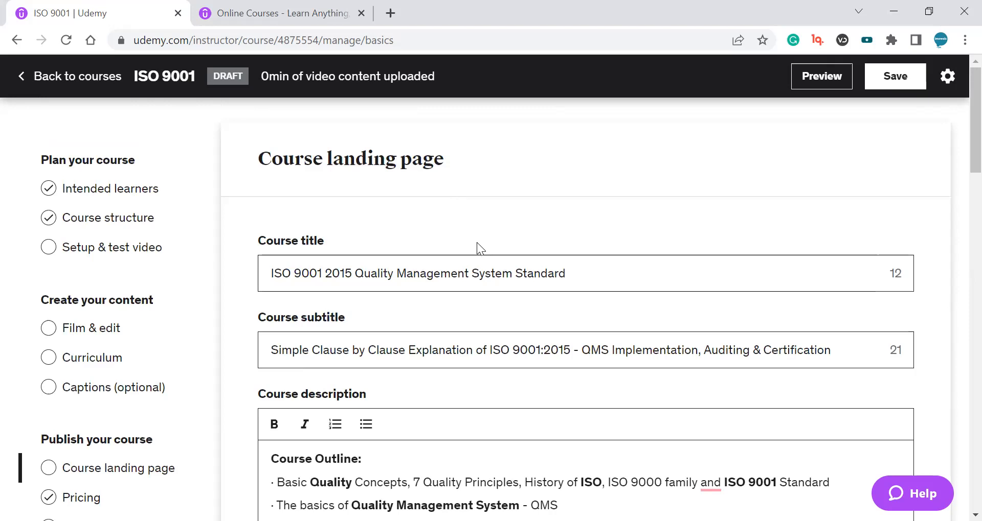
{"action": "scroll", "coordinate": [468, 259], "scroll_direction": "down", "scroll_amount": 3}
{"action": "scroll", "coordinate": [532, 409], "scroll_direction": "down", "scroll_amount": 5}
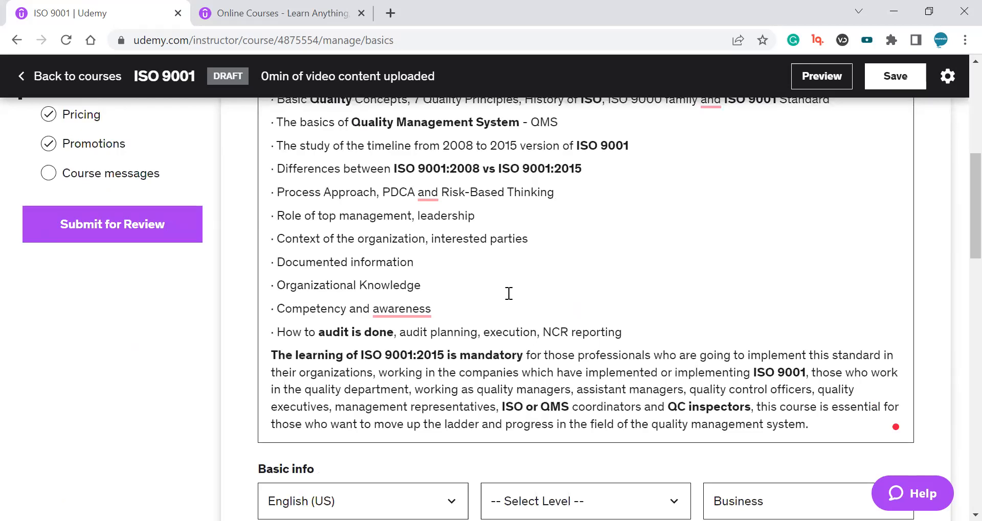
Try to set the course language to English (India).
{"action": "left_click", "coordinate": [528, 491]}
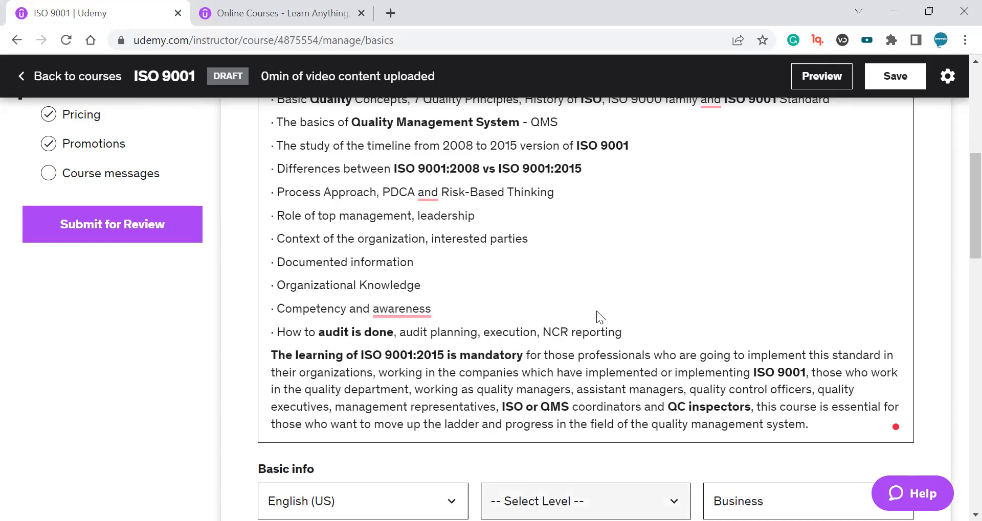
{"action": "scroll", "coordinate": [623, 208], "scroll_direction": "down", "scroll_amount": 5}
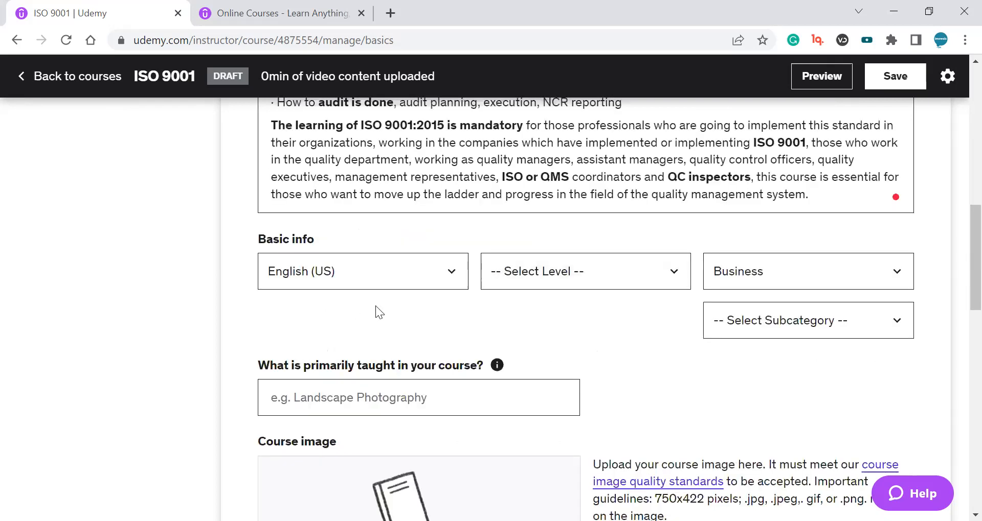
{"action": "left_click", "coordinate": [395, 279]}
{"action": "scroll", "coordinate": [664, 307], "scroll_direction": "up", "scroll_amount": 3}
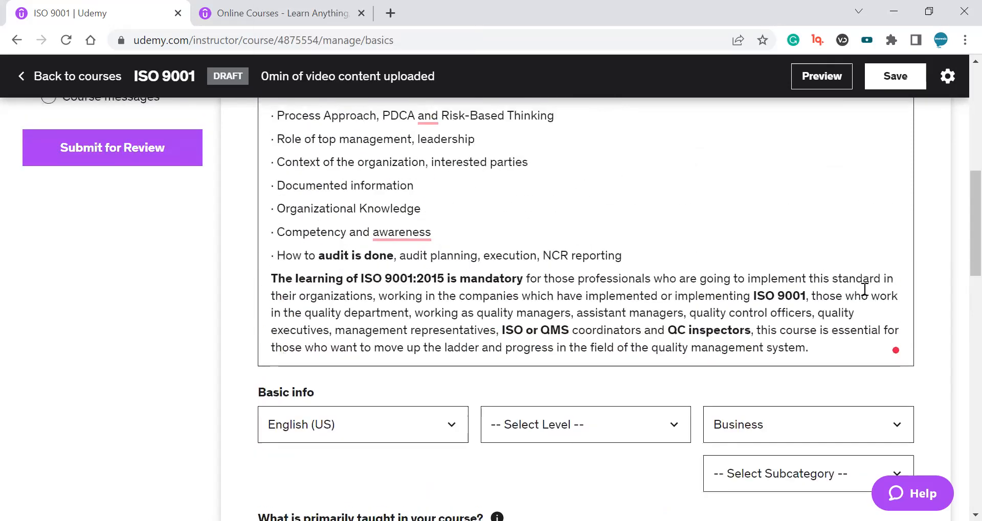
{"action": "scroll", "coordinate": [957, 255], "scroll_direction": "down", "scroll_amount": 3}
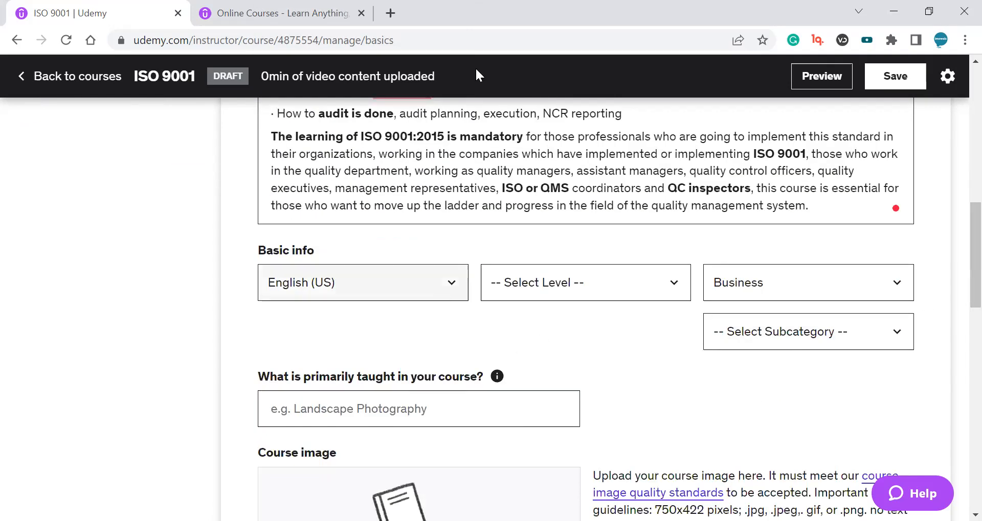
{"action": "key", "text": "alt+Down"}
{"action": "left_click_drag", "start_coordinate": [460, 32], "coordinate": [466, 248]}
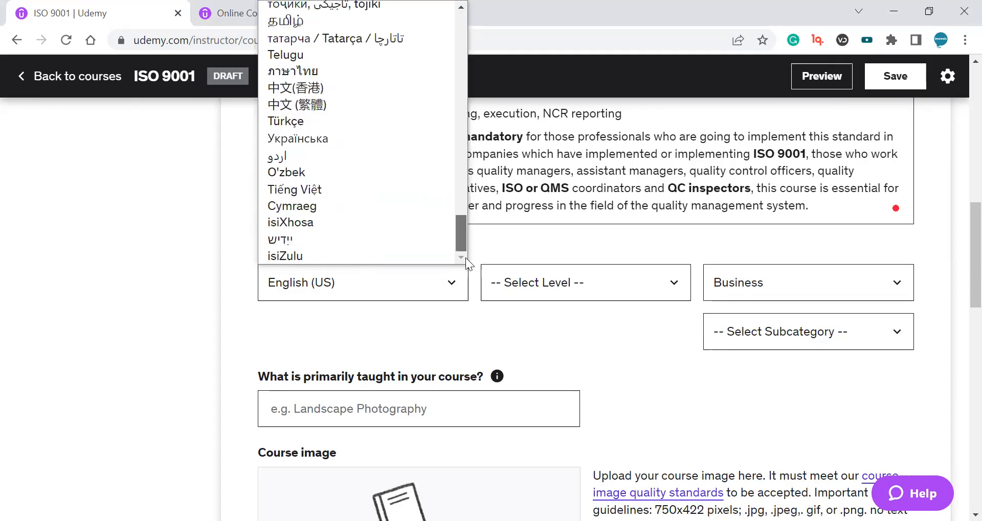
{"action": "left_click", "coordinate": [356, 161]}
{"action": "left_click", "coordinate": [313, 290]}
{"action": "left_click_drag", "start_coordinate": [459, 224], "coordinate": [468, 23]}
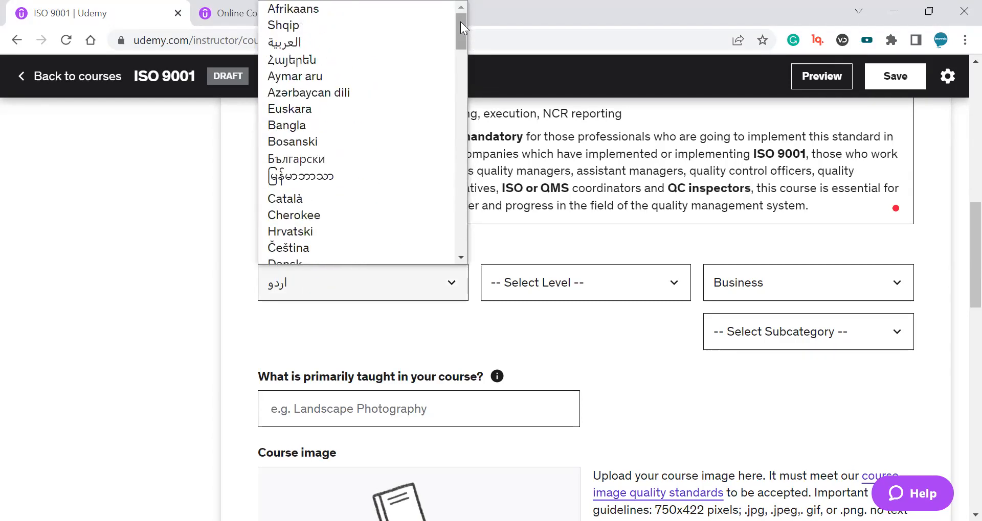
{"action": "left_click", "coordinate": [396, 294]}
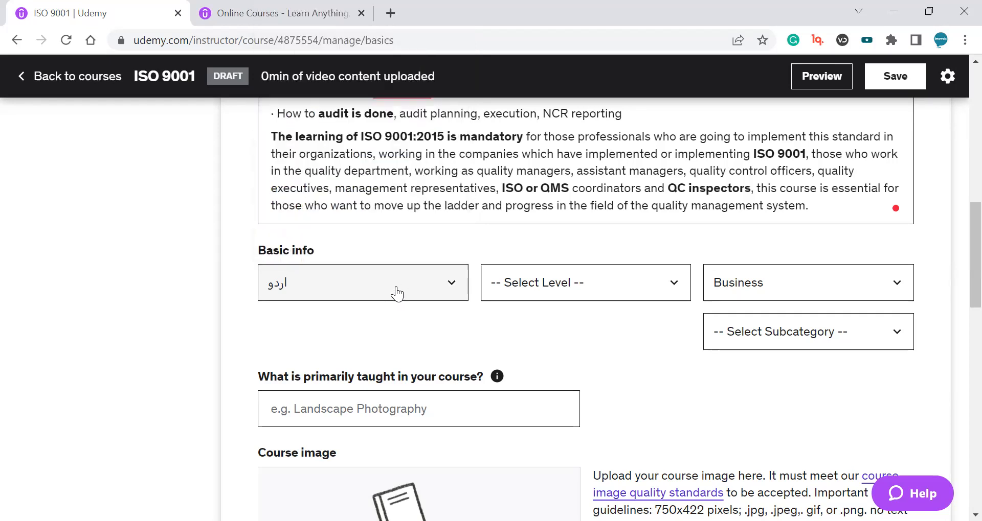
{"action": "key", "text": "e"}
{"action": "key", "text": "Down"}
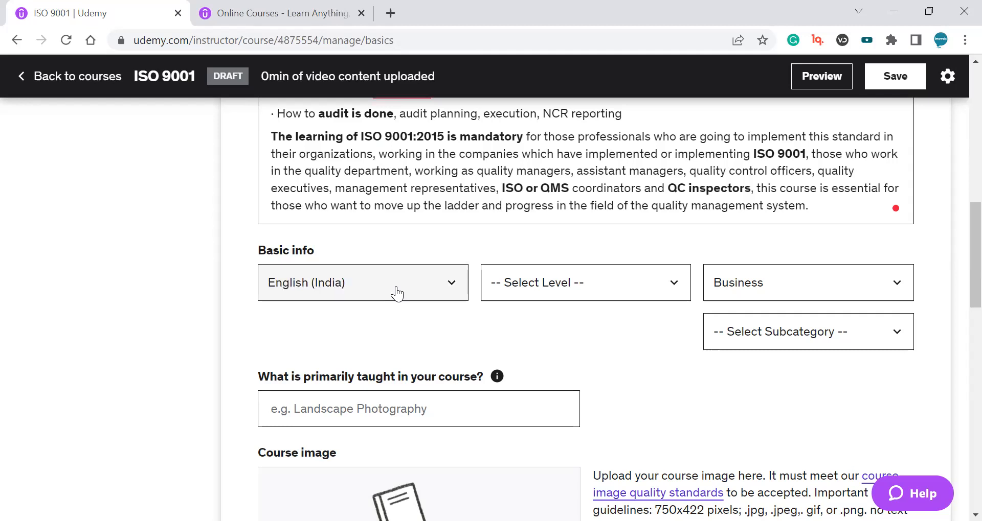
Set the course language to Urdu (اردو).
{"action": "left_click", "coordinate": [397, 294]}
{"action": "scroll", "coordinate": [390, 200], "scroll_direction": "down", "scroll_amount": 15}
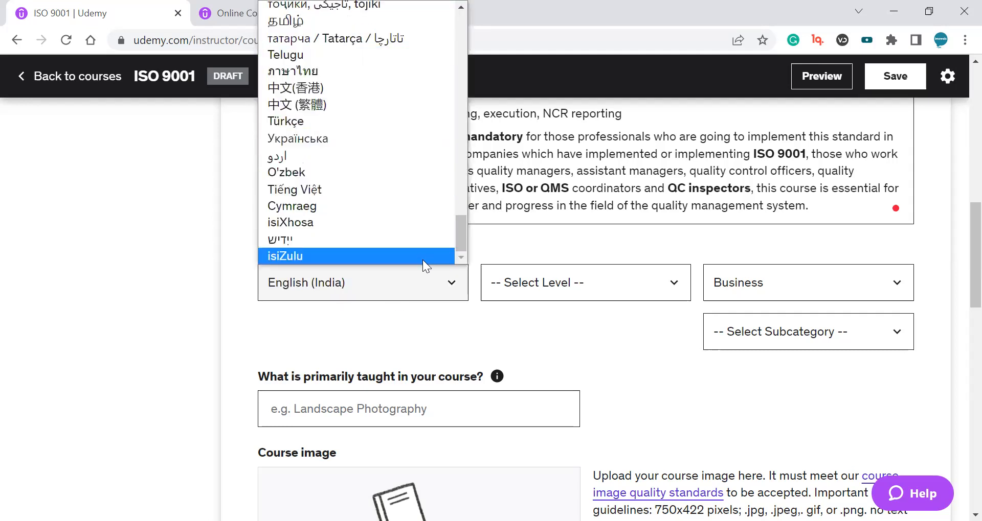
{"action": "left_click", "coordinate": [411, 161]}
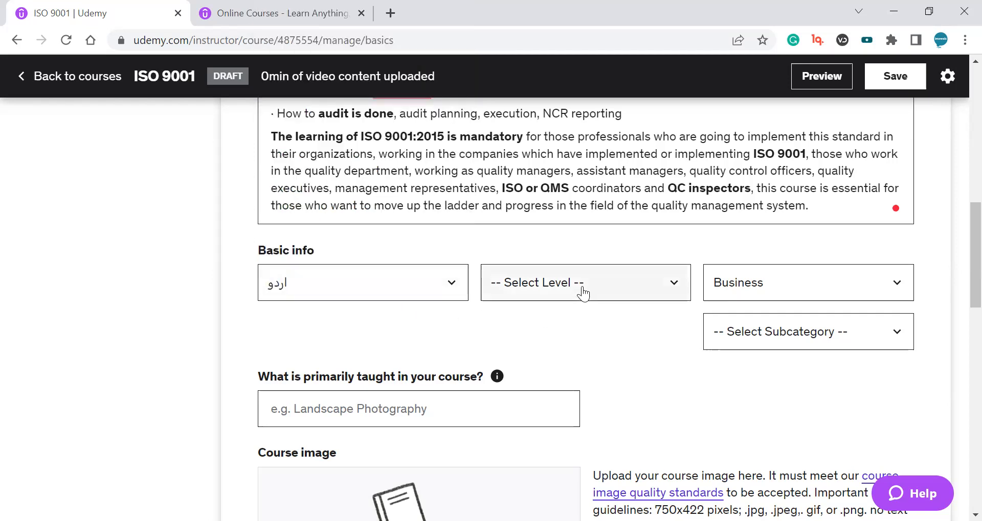
Set the course level to Intermediate Level in the basic info.
{"action": "left_click_drag", "start_coordinate": [257, 251], "coordinate": [359, 242]}
{"action": "left_click", "coordinate": [366, 251]}
{"action": "scroll", "coordinate": [399, 249], "scroll_direction": "up", "scroll_amount": 3}
{"action": "scroll", "coordinate": [398, 250], "scroll_direction": "down", "scroll_amount": 3}
{"action": "left_click", "coordinate": [633, 283]}
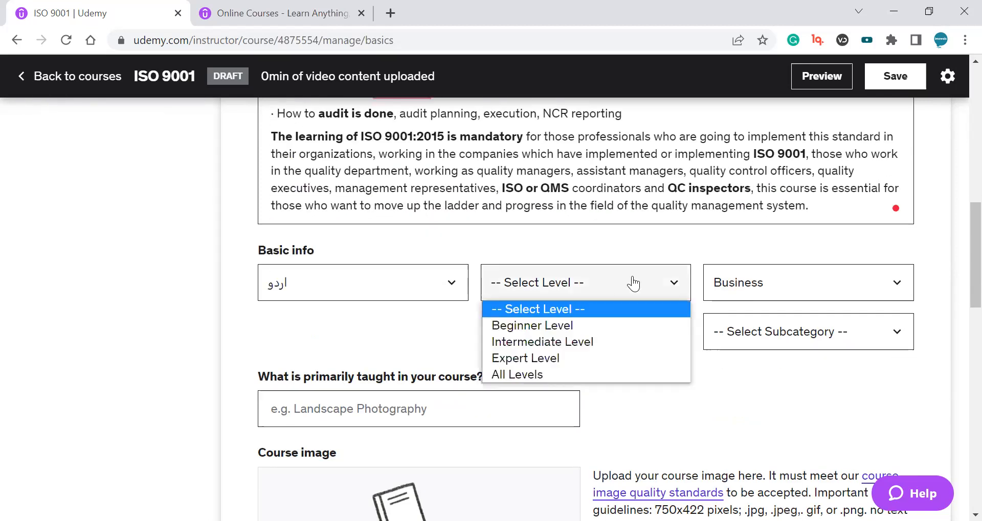
{"action": "left_click", "coordinate": [538, 343]}
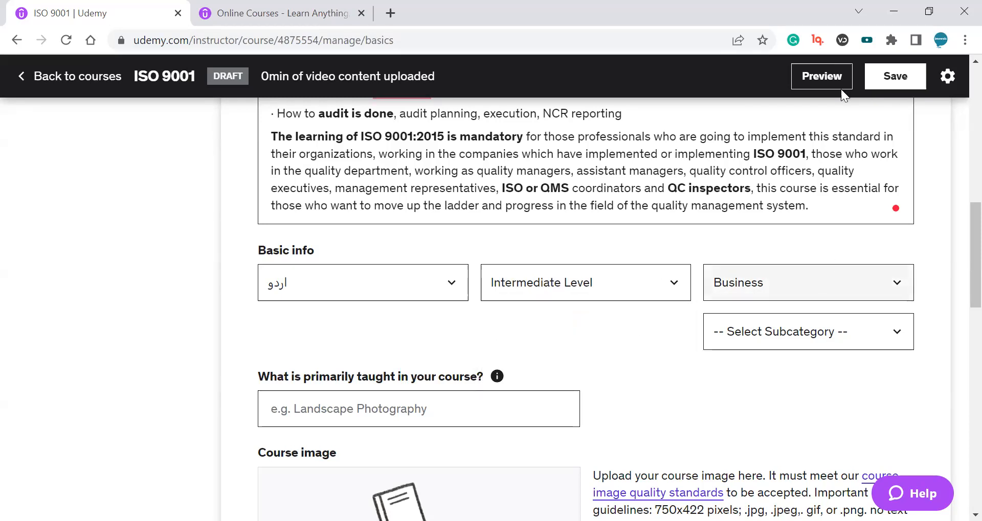
Set the course category to Business and the subcategory to Management.
{"action": "left_click", "coordinate": [797, 281]}
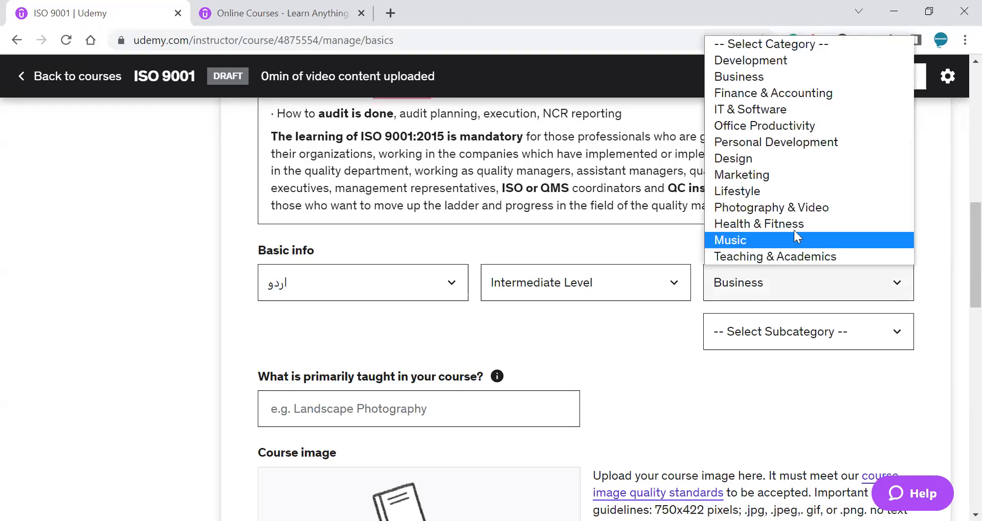
{"action": "left_click", "coordinate": [775, 77]}
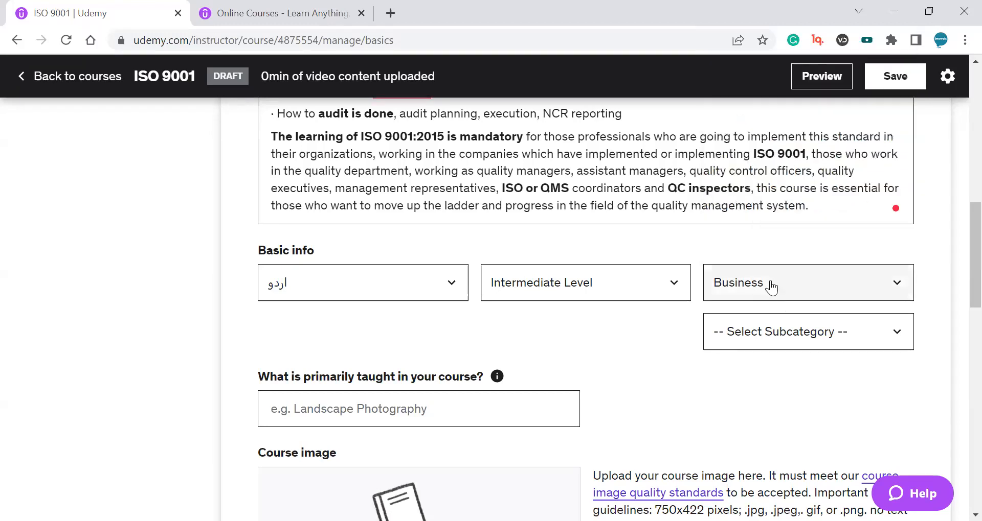
{"action": "left_click", "coordinate": [771, 288]}
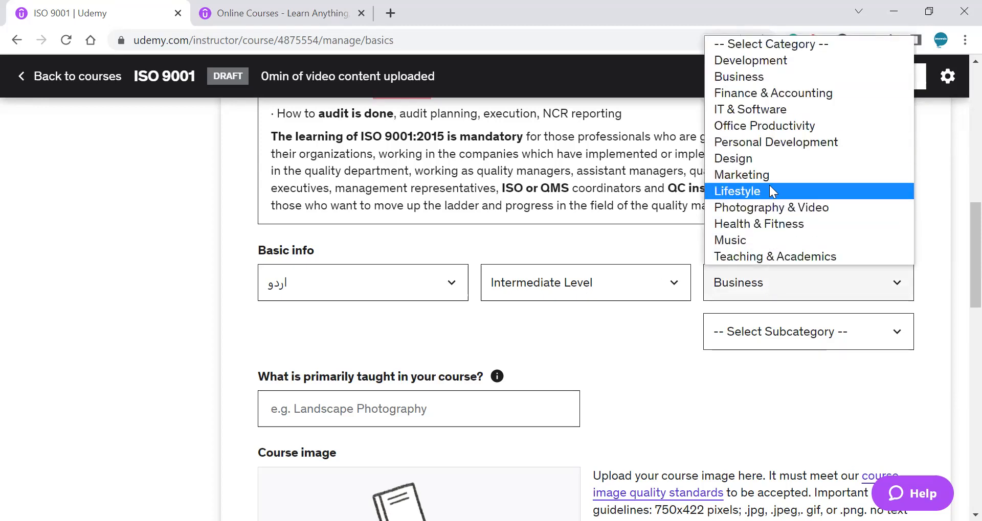
{"action": "left_click", "coordinate": [766, 79]}
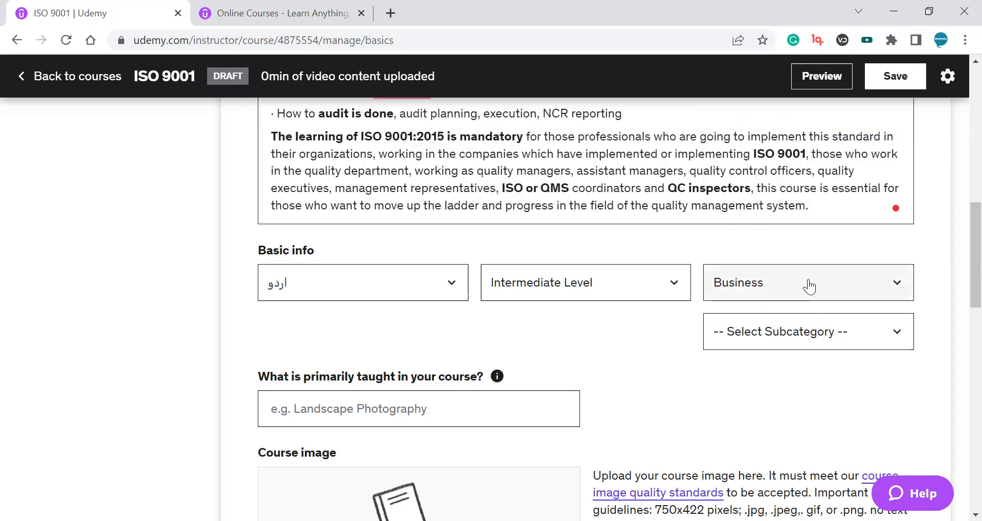
{"action": "left_click", "coordinate": [868, 335]}
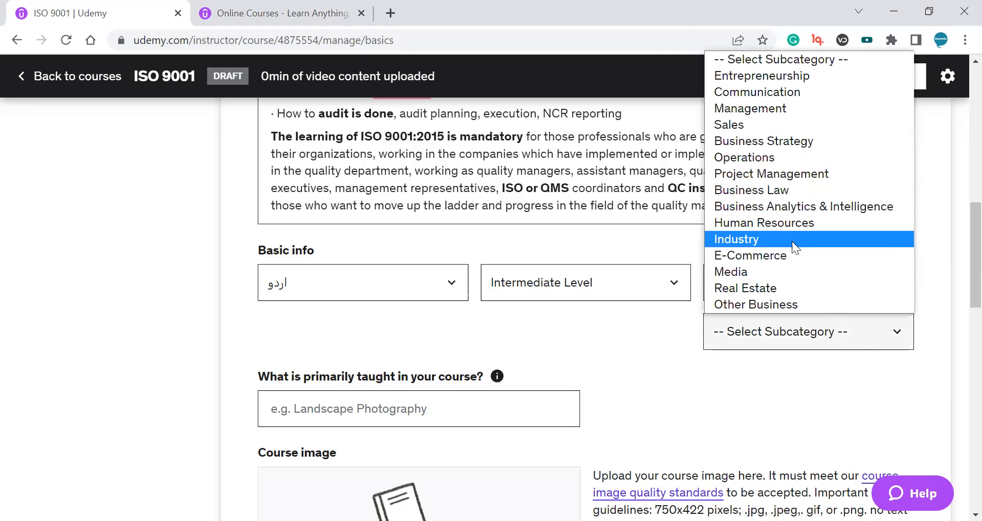
{"action": "left_click", "coordinate": [776, 110]}
{"action": "left_click", "coordinate": [785, 337]}
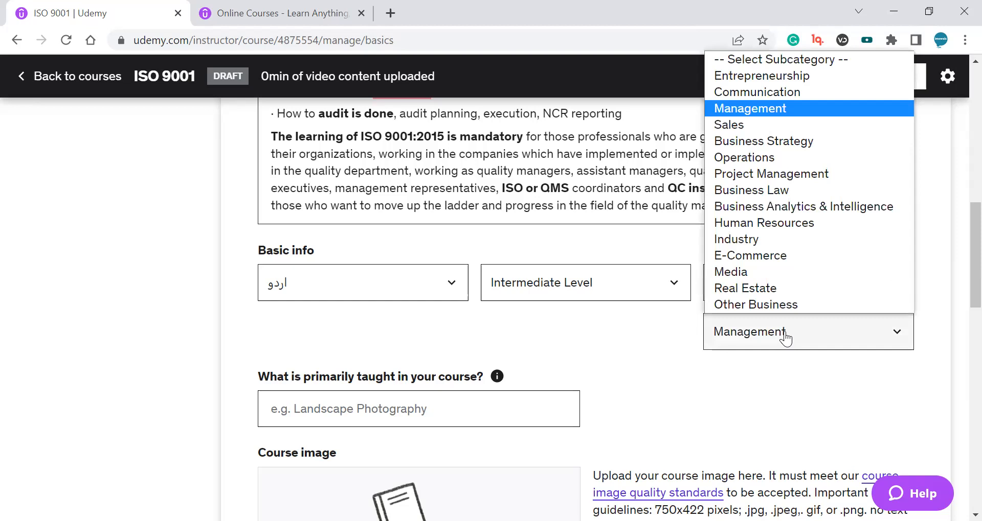
{"action": "scroll", "coordinate": [783, 335], "scroll_direction": "down", "scroll_amount": 3}
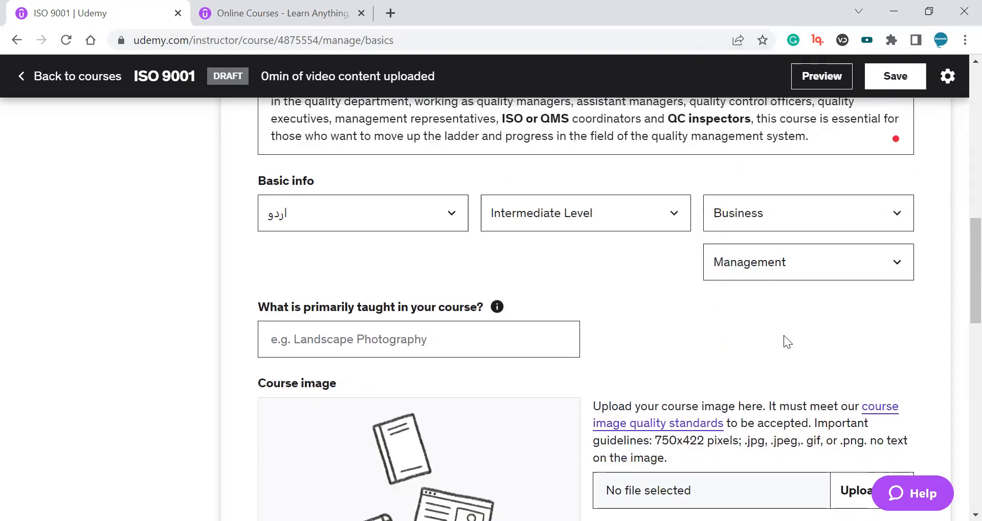
Add ISO 9001 as a topic primarily taught in the course.
{"action": "left_click_drag", "start_coordinate": [259, 220], "coordinate": [510, 221]}
{"action": "left_click", "coordinate": [397, 235]}
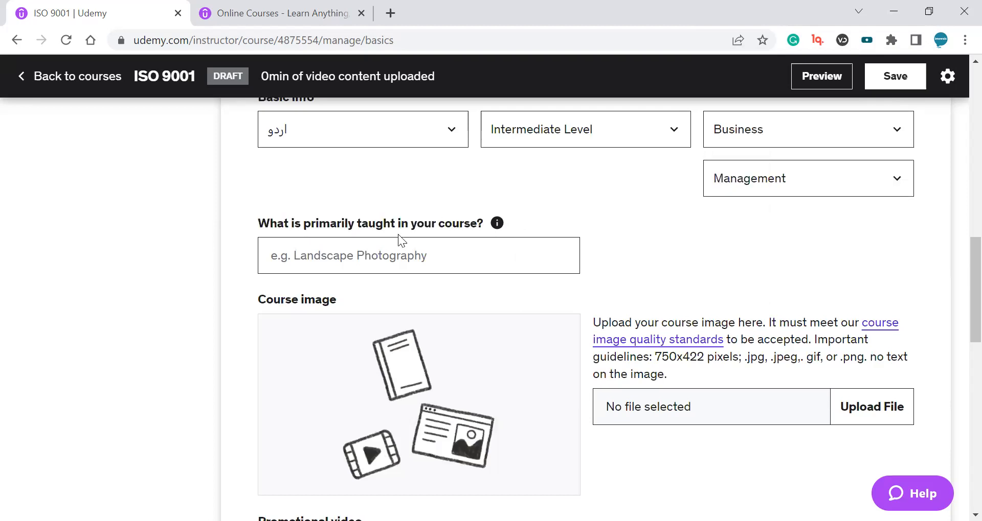
{"action": "left_click", "coordinate": [344, 254]}
{"action": "type", "text": "ISO 9"}
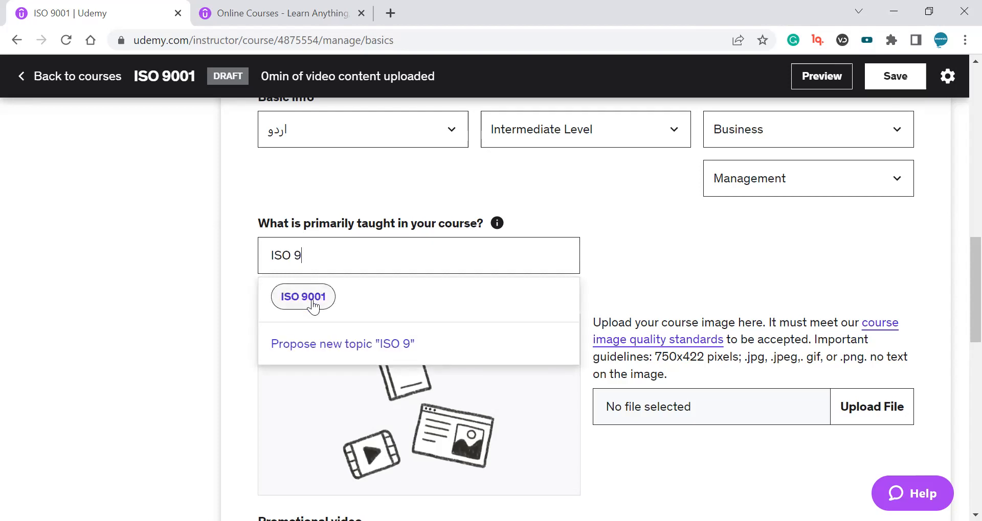
{"action": "left_click", "coordinate": [303, 298]}
{"action": "left_click", "coordinate": [327, 284]}
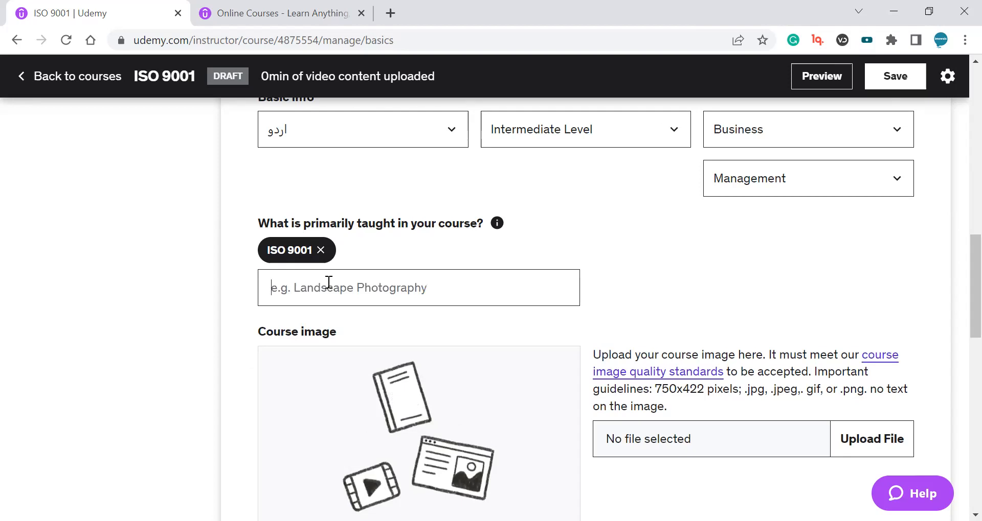
Add Quality Management as a second topic taught in the course.
{"action": "type", "text": "qms"}
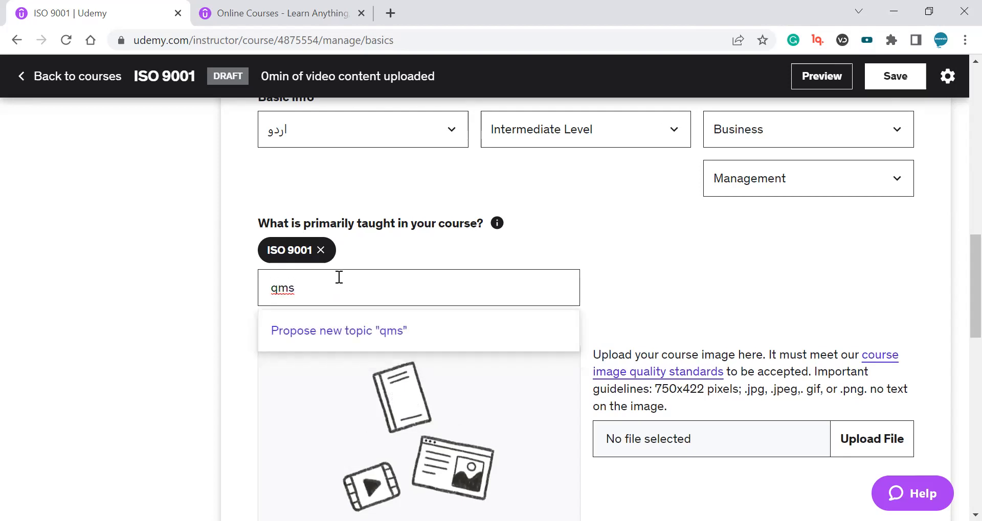
{"action": "key", "text": "BackSpace"}
{"action": "key", "text": "BackSpace"}
{"action": "key", "text": "BackSpace"}
{"action": "type", "text": "quality ma"}
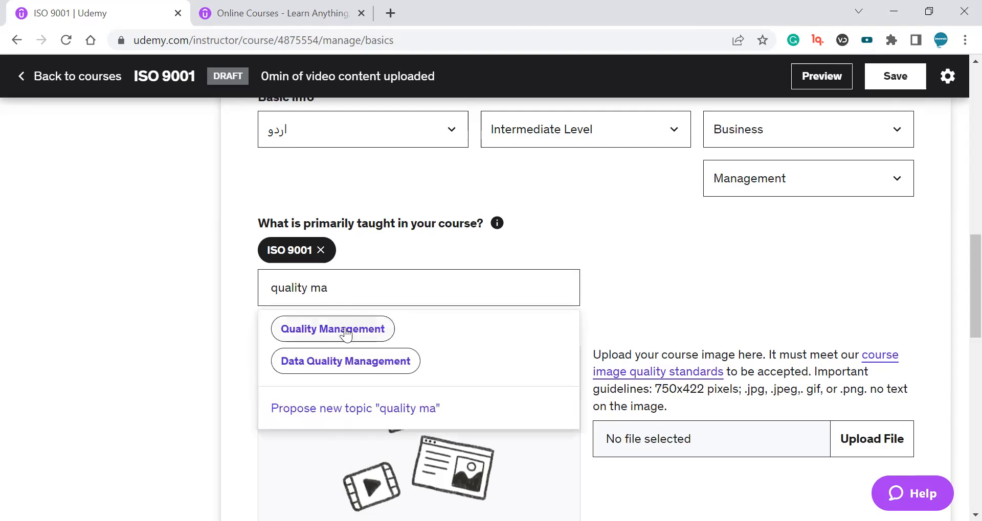
{"action": "left_click", "coordinate": [346, 334]}
{"action": "left_click", "coordinate": [332, 283]}
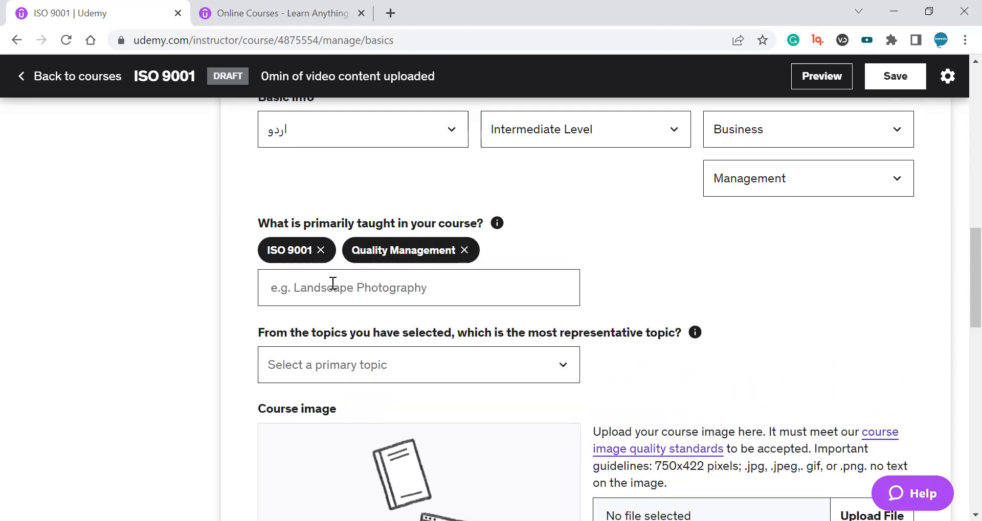
Add Quality Assurance as a third topic taught in the course.
{"action": "type", "text": "iso 9"}
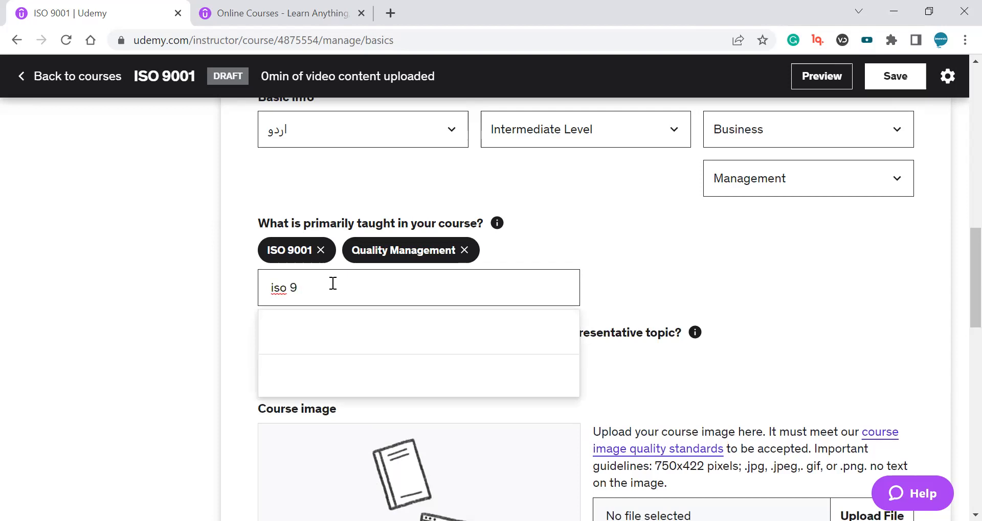
{"action": "key", "text": "Return"}
{"action": "type", "text": "iso c"}
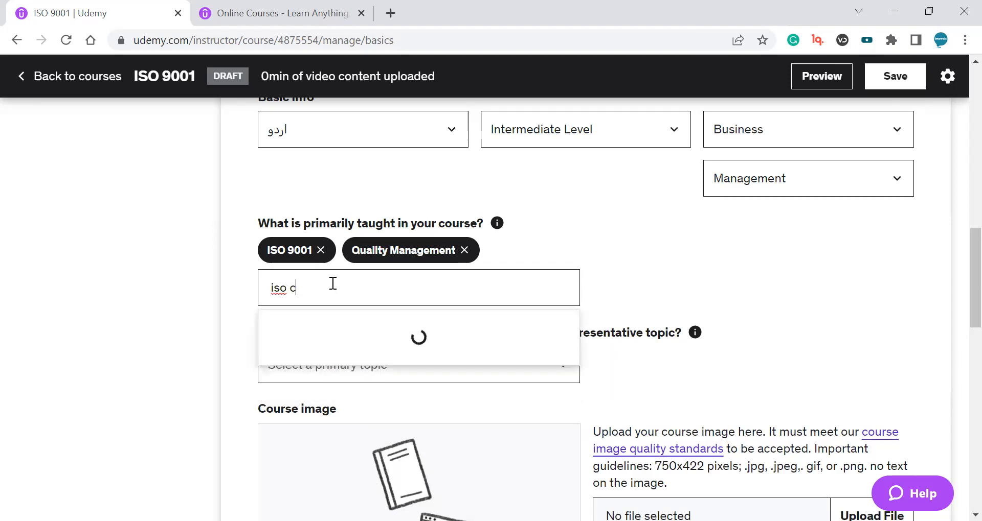
{"action": "key", "text": "ctrl+a"}
{"action": "type", "text": "ISO"}
{"action": "key", "text": "ctrl+a"}
{"action": "type", "text": "Q"}
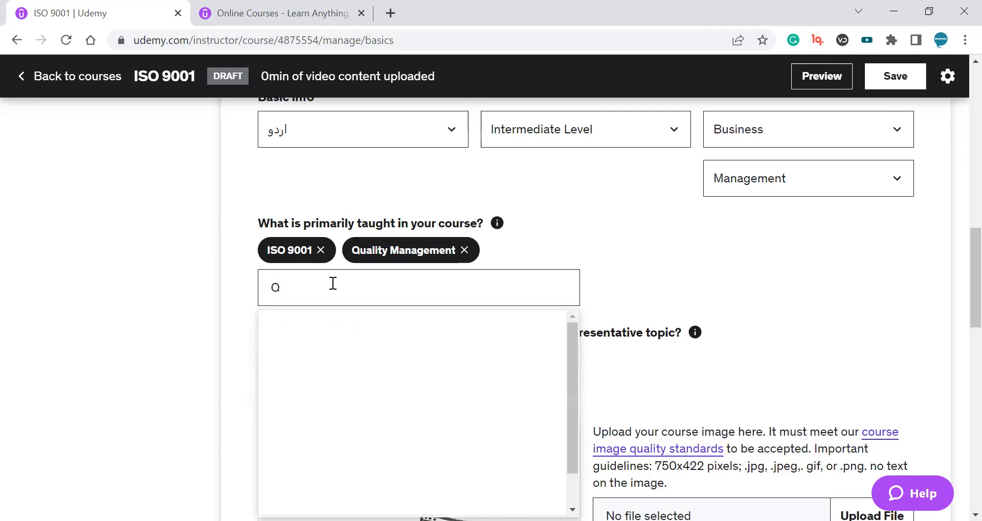
{"action": "type", "text": "uality"}
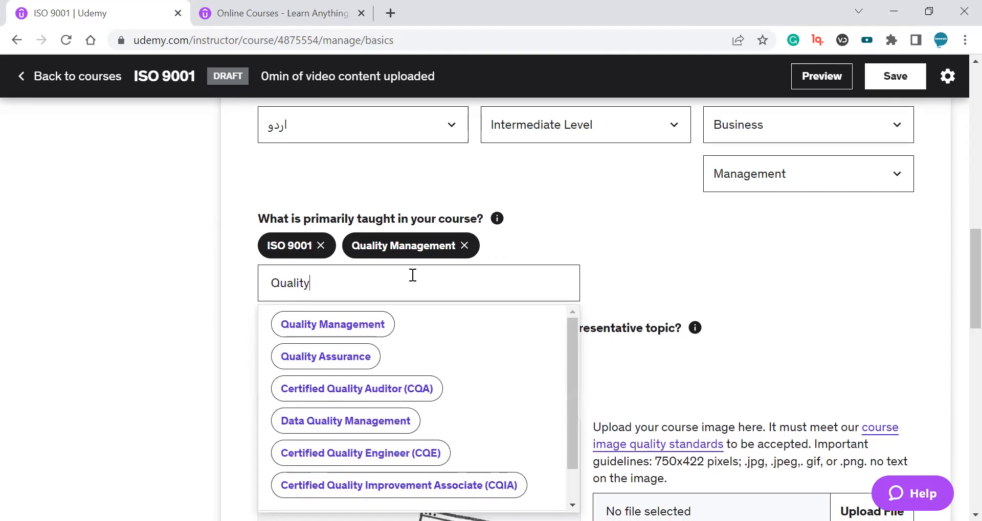
{"action": "scroll", "coordinate": [412, 274], "scroll_direction": "down", "scroll_amount": 1}
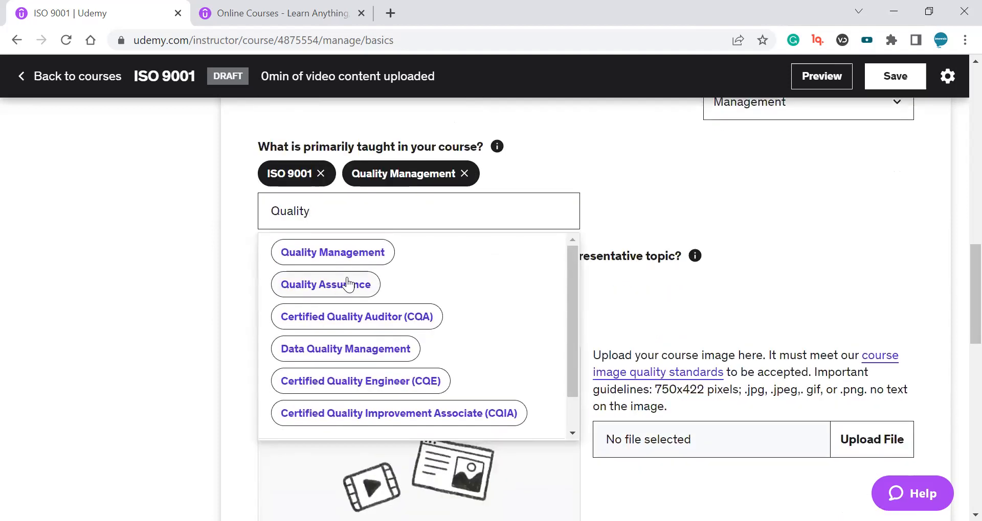
{"action": "left_click", "coordinate": [348, 285]}
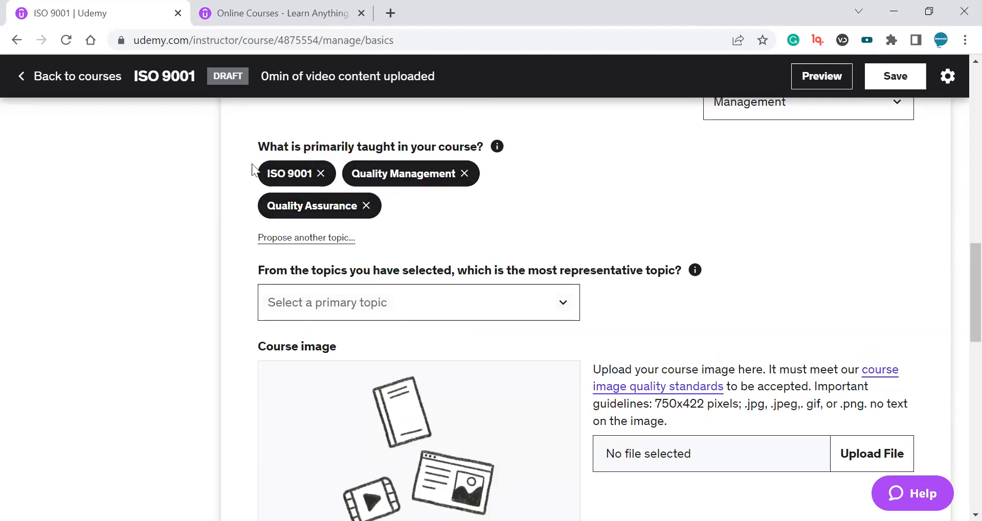
Select ISO 9001 as the most representative primary topic.
{"action": "scroll", "coordinate": [444, 265], "scroll_direction": "down", "scroll_amount": 1}
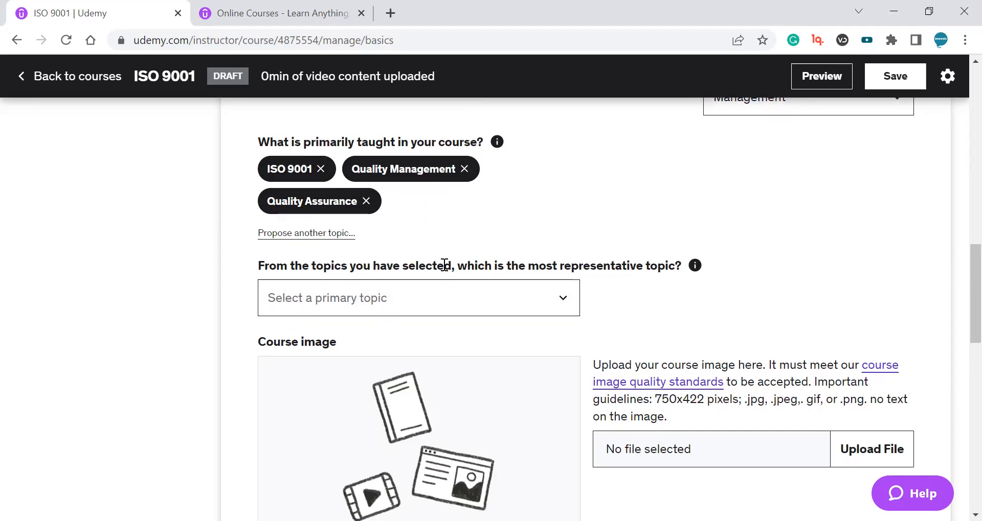
{"action": "scroll", "coordinate": [444, 265], "scroll_direction": "down", "scroll_amount": 1}
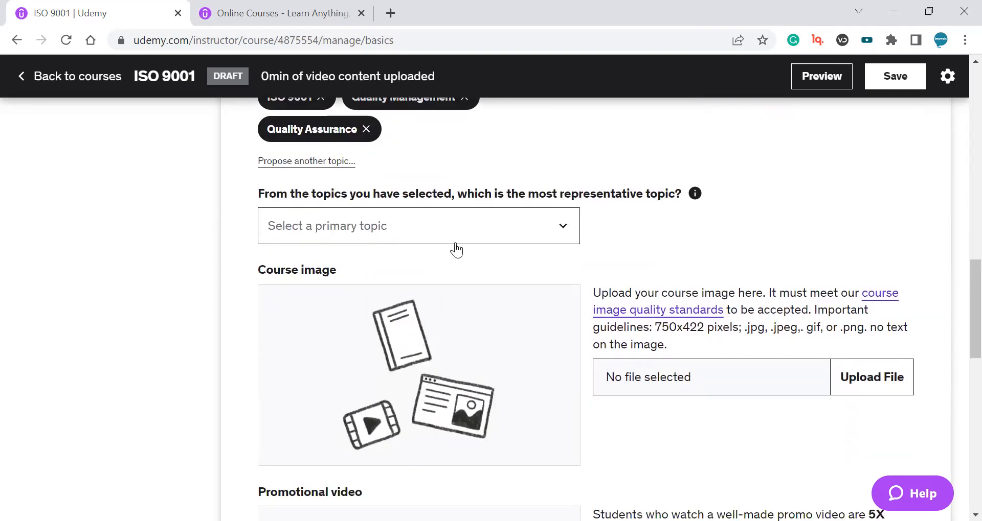
{"action": "left_click", "coordinate": [517, 224]}
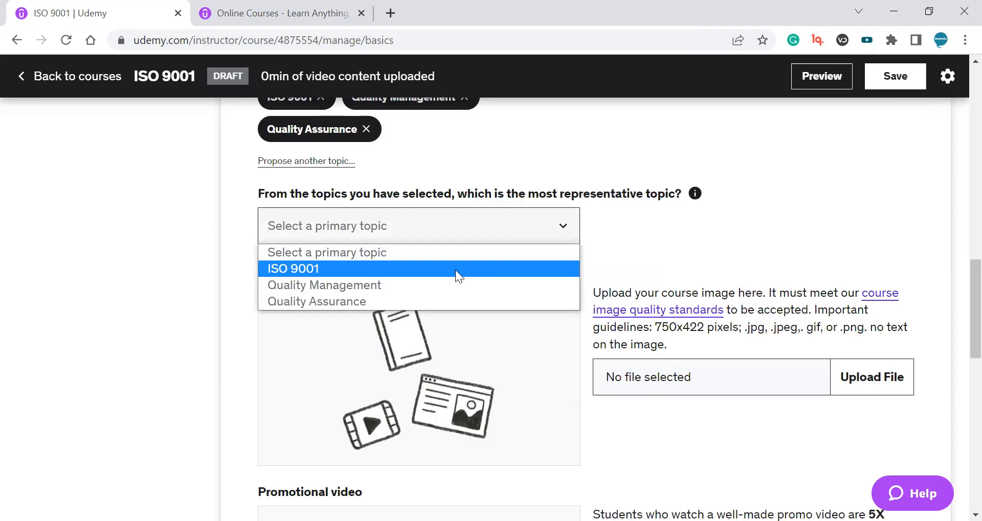
{"action": "left_click", "coordinate": [455, 269]}
Try to save the course landing page changes and dismiss the notice.
{"action": "scroll", "coordinate": [556, 273], "scroll_direction": "down", "scroll_amount": 5}
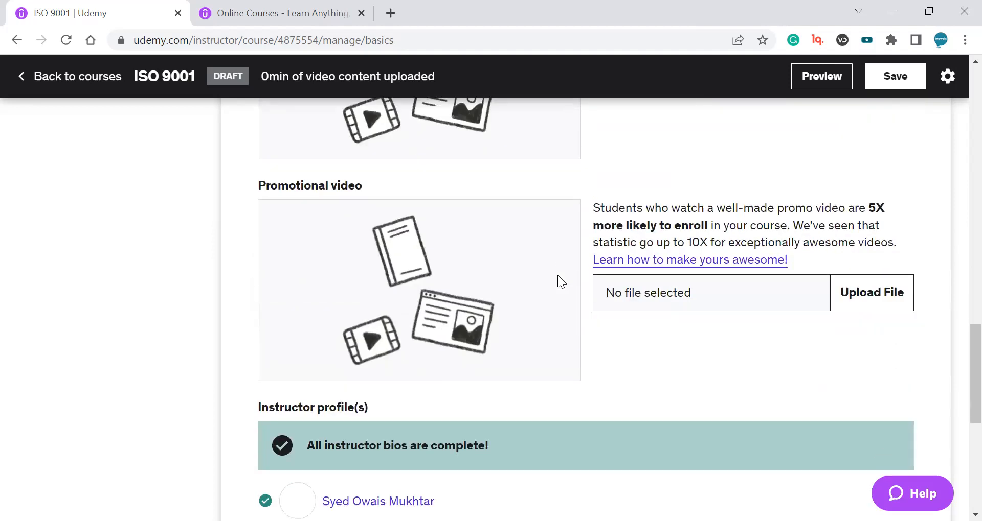
{"action": "scroll", "coordinate": [557, 276], "scroll_direction": "down", "scroll_amount": 6}
{"action": "scroll", "coordinate": [758, 123], "scroll_direction": "up", "scroll_amount": 9}
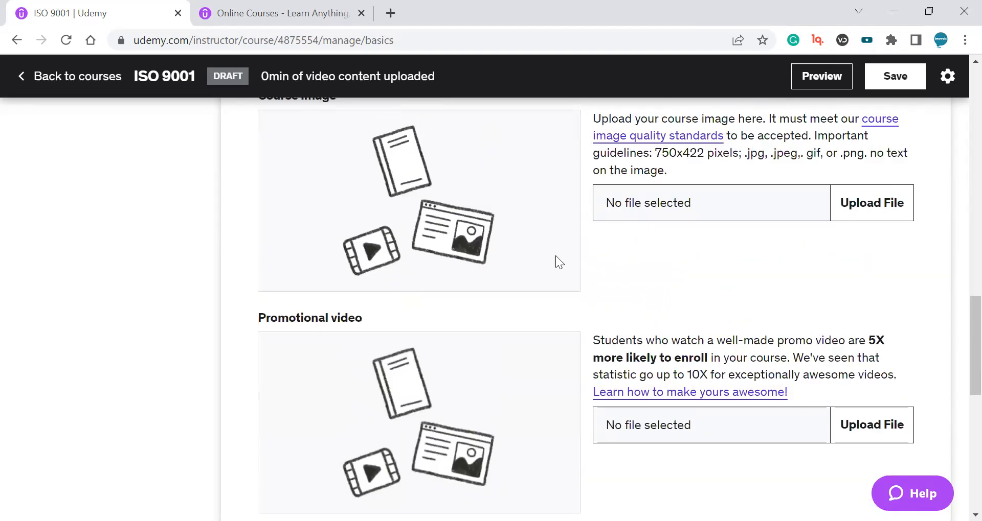
{"action": "left_click", "coordinate": [884, 80]}
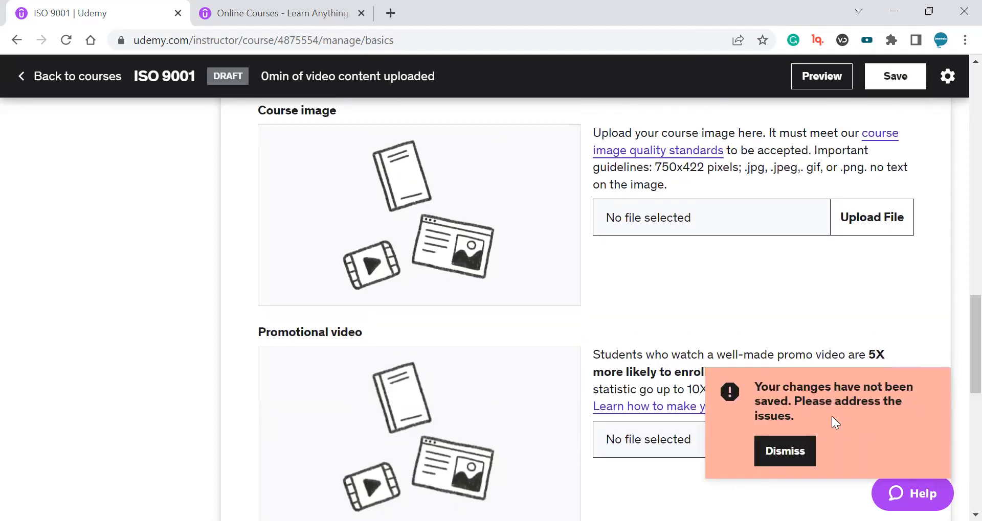
{"action": "scroll", "coordinate": [831, 416], "scroll_direction": "down", "scroll_amount": 5}
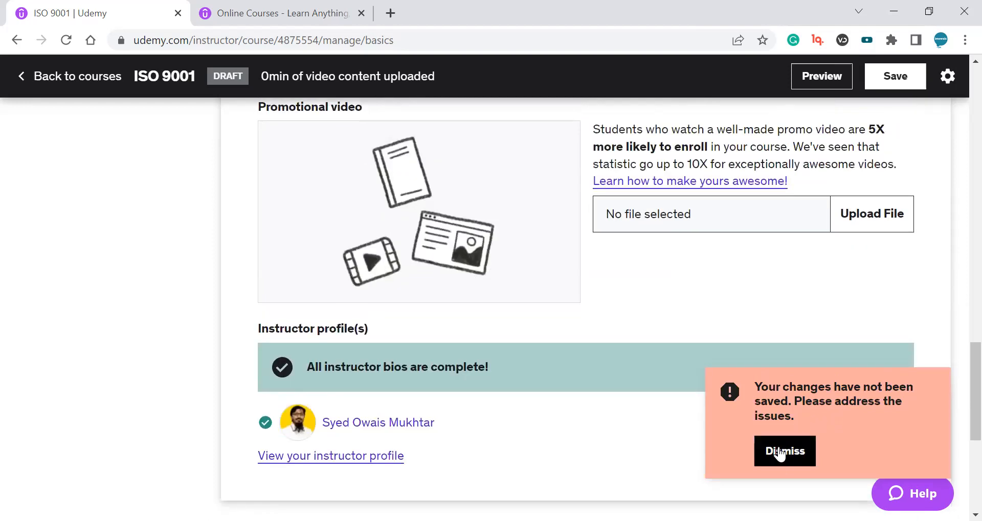
{"action": "left_click", "coordinate": [779, 454]}
{"action": "scroll", "coordinate": [813, 308], "scroll_direction": "up", "scroll_amount": 7}
{"action": "scroll", "coordinate": [777, 325], "scroll_direction": "up", "scroll_amount": 2}
{"action": "scroll", "coordinate": [726, 329], "scroll_direction": "down", "scroll_amount": 6}
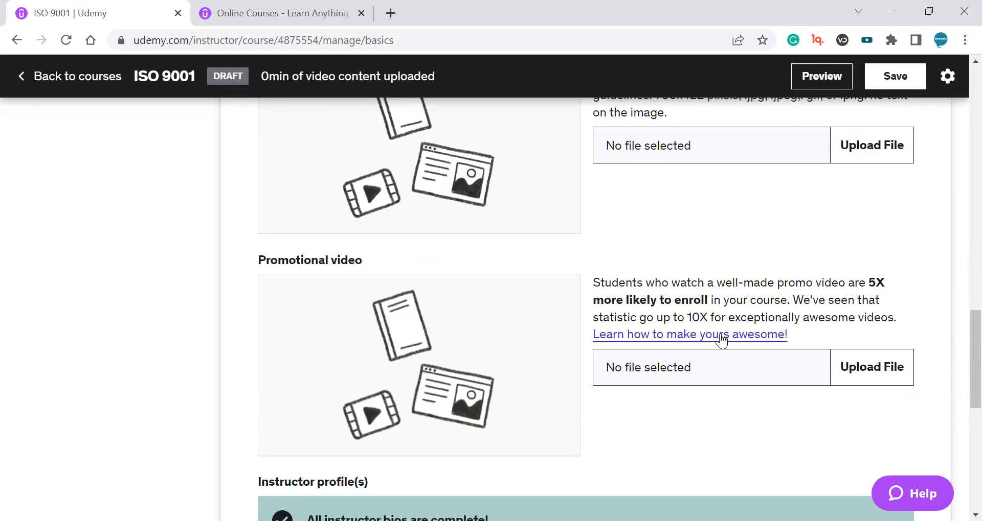
{"action": "scroll", "coordinate": [838, 291], "scroll_direction": "up", "scroll_amount": 2}
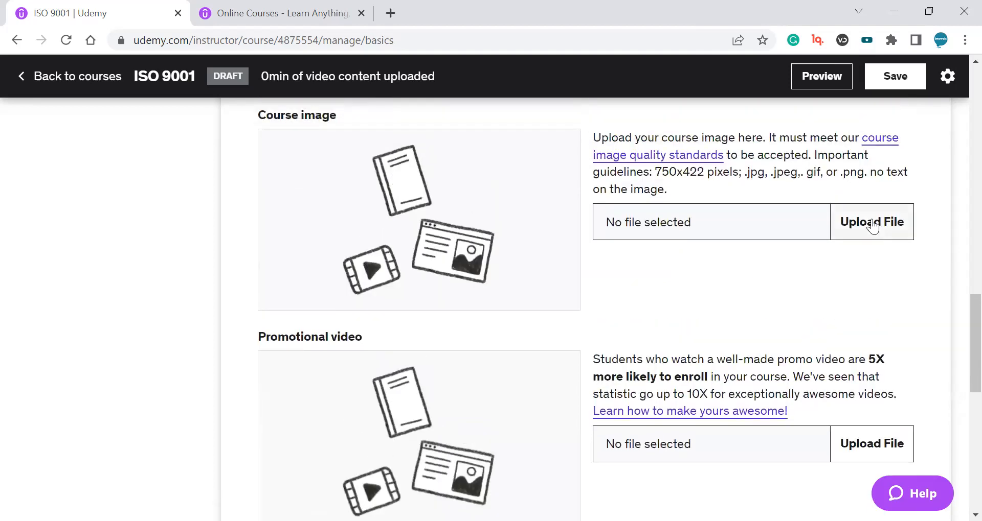
Open canva.com in a new browser tab to design the course image.
{"action": "left_click", "coordinate": [390, 11]}
{"action": "type", "text": "is"}
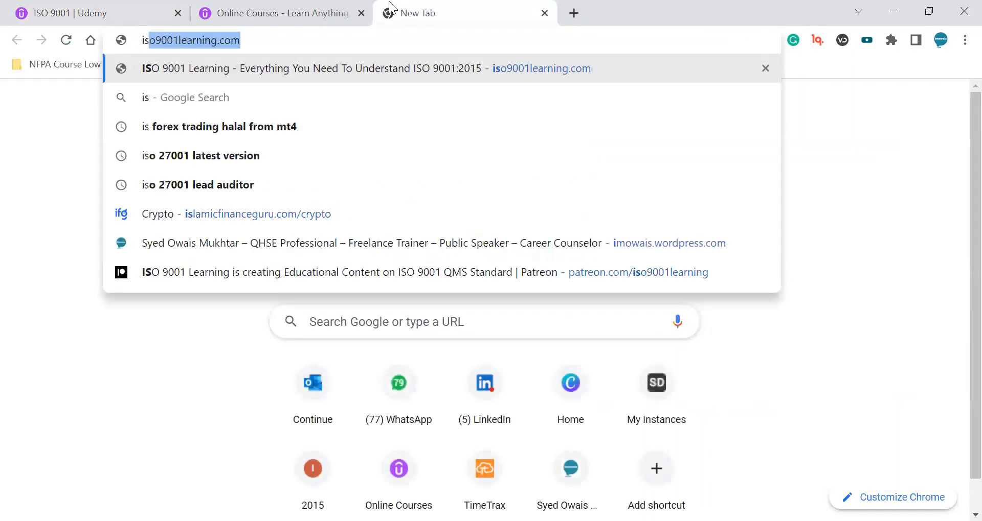
{"action": "key", "text": "BackSpace"}
{"action": "type", "text": "o 90"}
{"action": "key", "text": "BackSpace"}
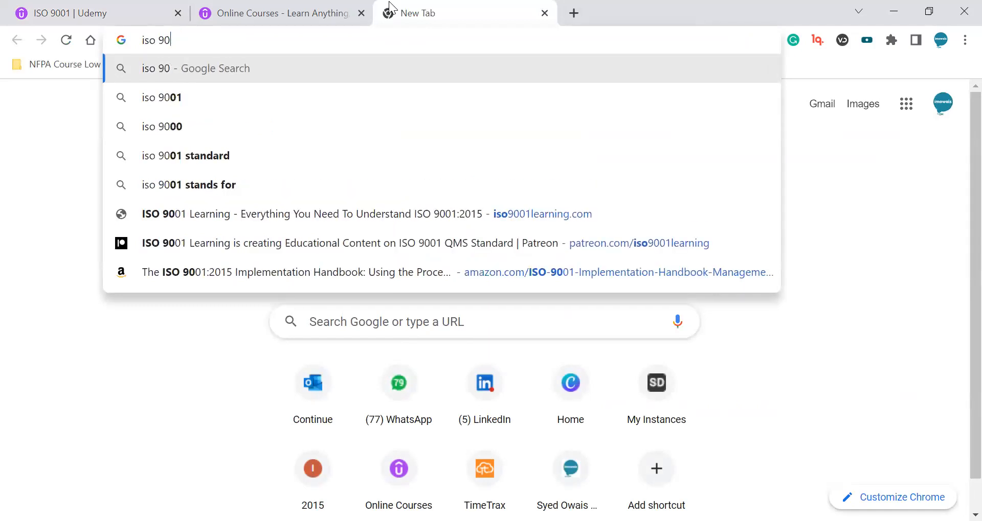
{"action": "key", "text": "BackSpace"}
{"action": "key", "text": "BackSpace"}
{"action": "key", "text": "BackSpace"}
{"action": "key", "text": "BackSpace"}
{"action": "key", "text": "BackSpace"}
{"action": "key", "text": "BackSpace"}
{"action": "type", "text": "ca"}
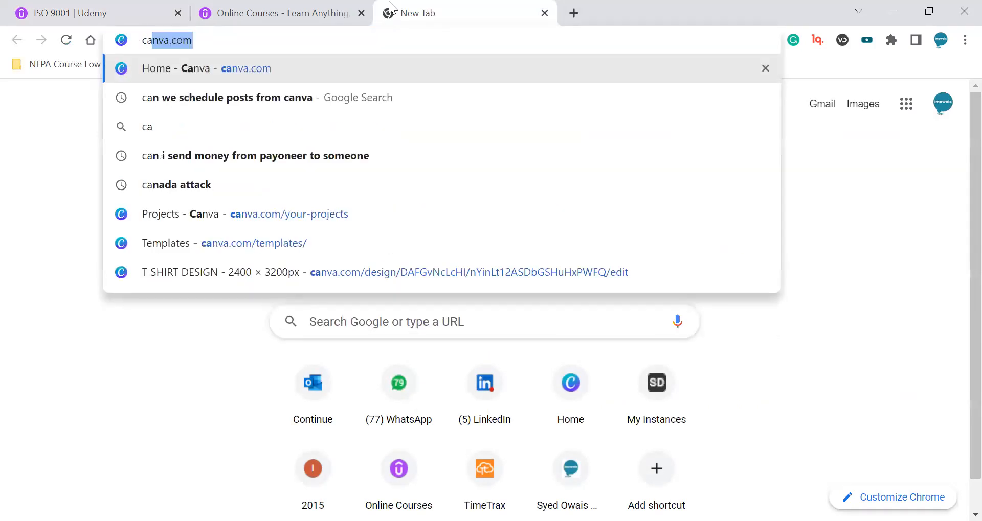
{"action": "key", "text": "Return"}
{"action": "key", "text": "ctrl+shift+Tab"}
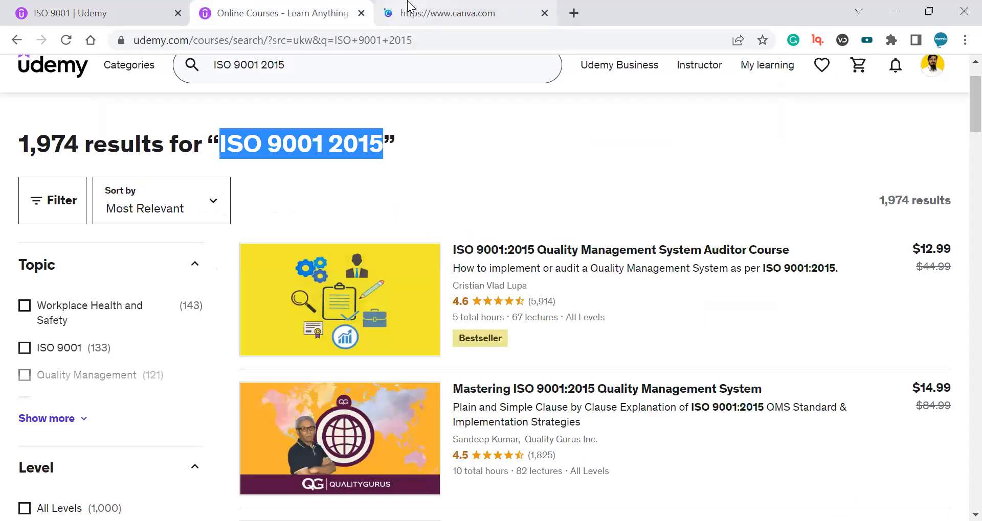
{"action": "left_click", "coordinate": [412, 10]}
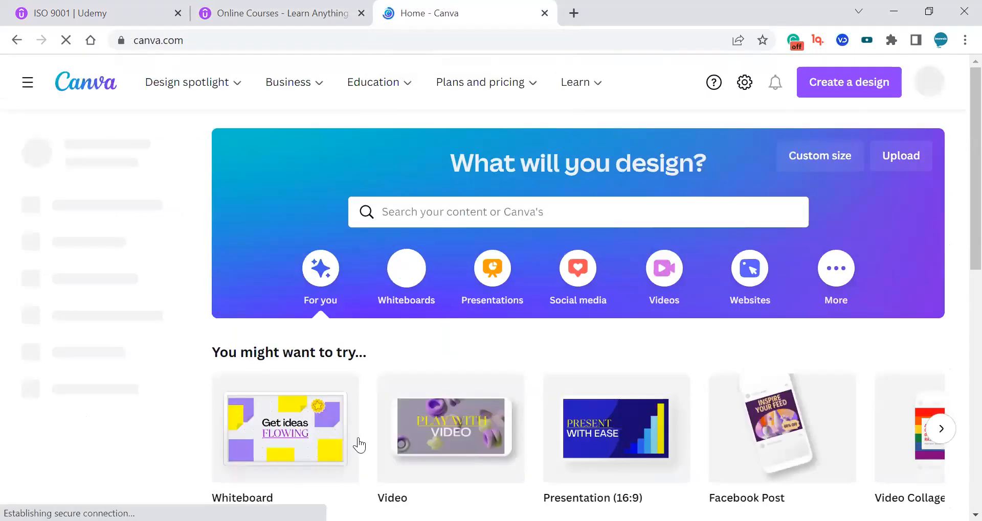
Browse Canva templates and open the Colorful Vintage Elegant Library Furniture presentation template in the editor.
{"action": "scroll", "coordinate": [455, 435], "scroll_direction": "down", "scroll_amount": 5}
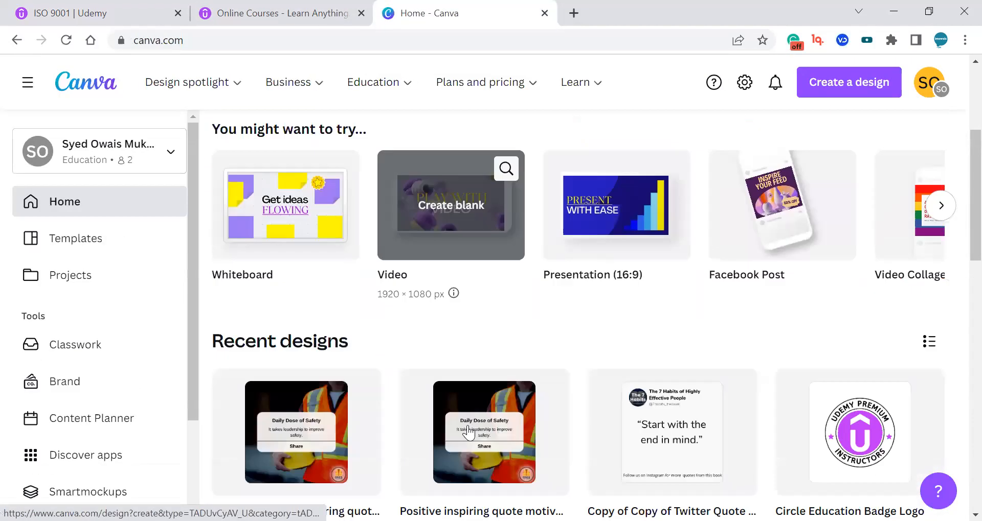
{"action": "scroll", "coordinate": [636, 401], "scroll_direction": "down", "scroll_amount": 5}
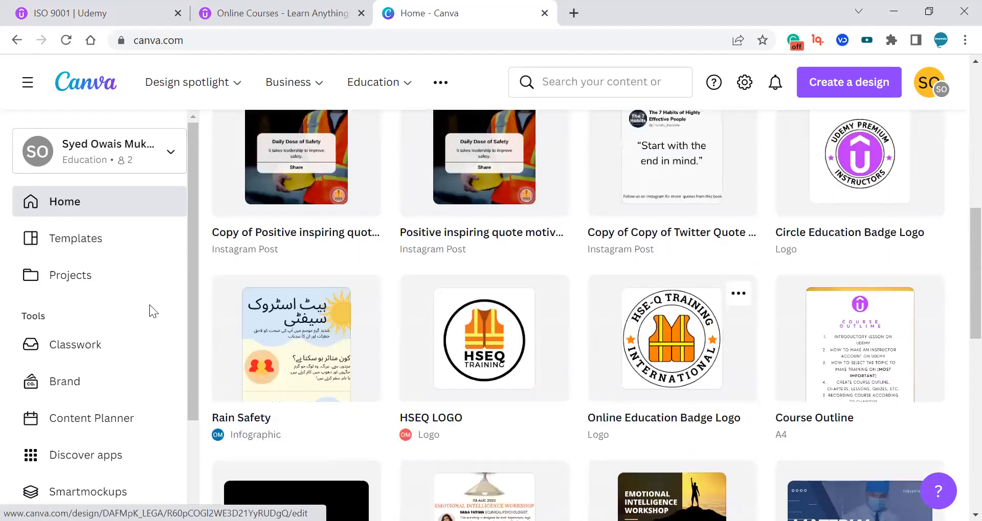
{"action": "left_click", "coordinate": [115, 235]}
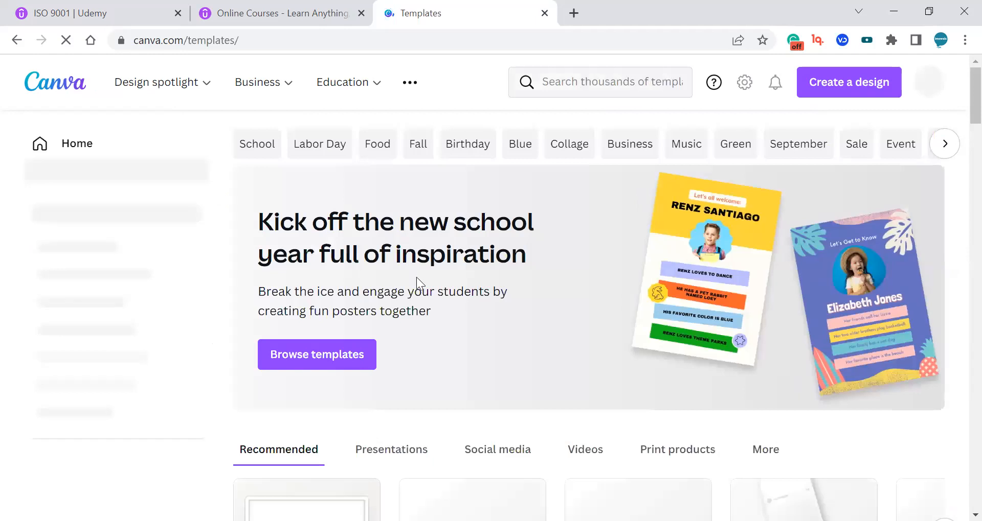
{"action": "scroll", "coordinate": [489, 291], "scroll_direction": "down", "scroll_amount": 5}
{"action": "scroll", "coordinate": [405, 276], "scroll_direction": "down", "scroll_amount": 6}
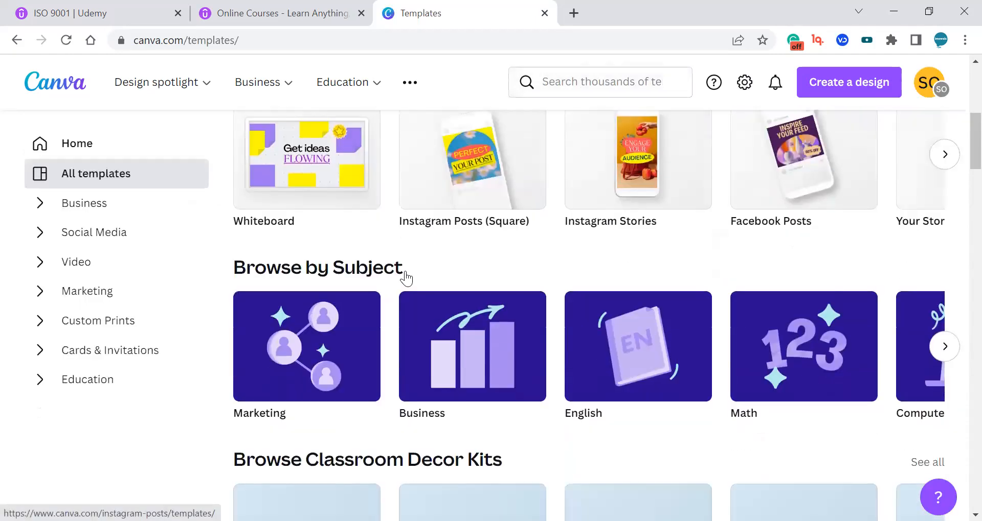
{"action": "scroll", "coordinate": [385, 331], "scroll_direction": "down", "scroll_amount": 4}
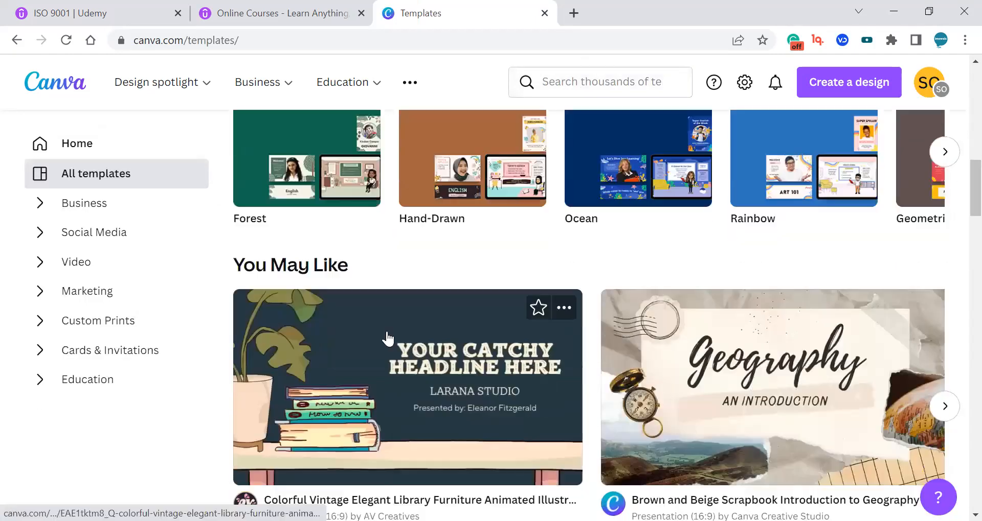
{"action": "left_click", "coordinate": [387, 331]}
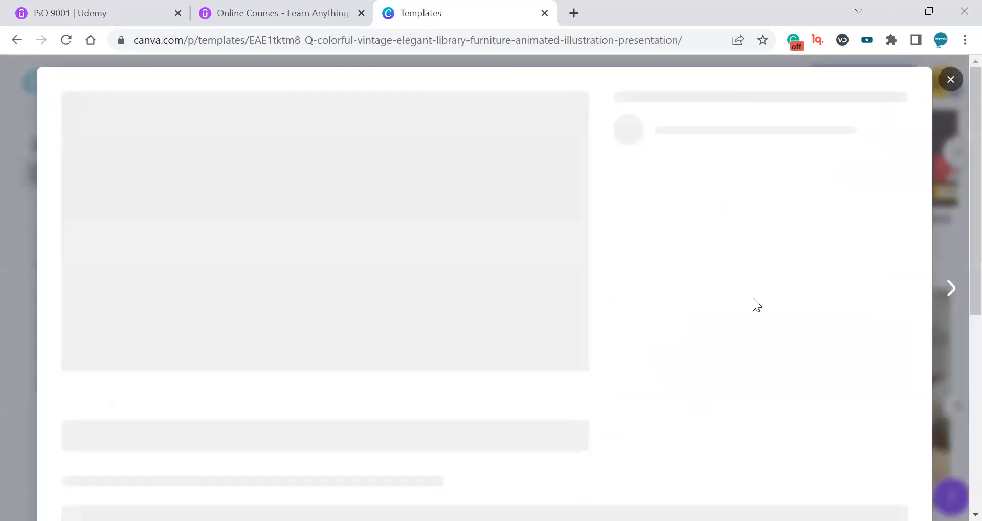
{"action": "left_click", "coordinate": [752, 298]}
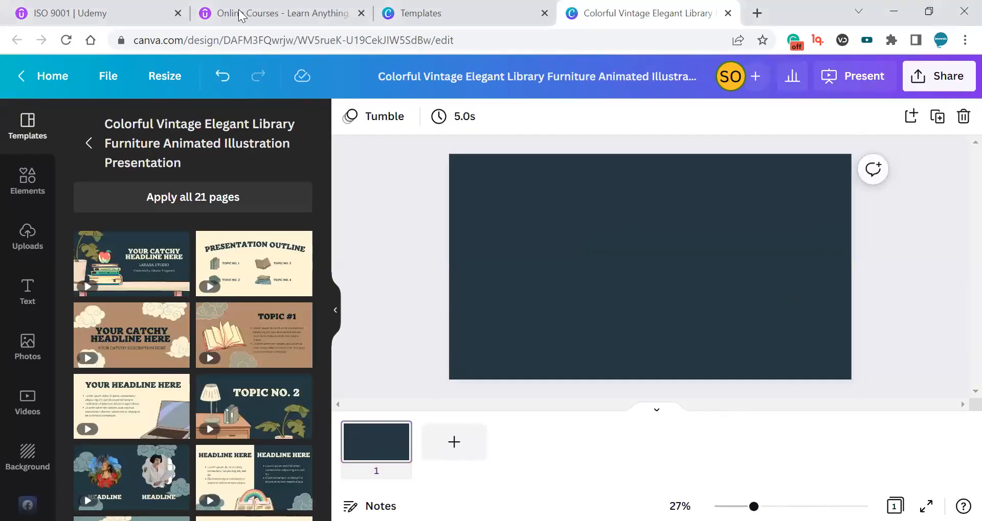
Search the photo library for iso 9001 and add the first result to the slide.
{"action": "left_click", "coordinate": [29, 347]}
{"action": "left_click", "coordinate": [158, 131]}
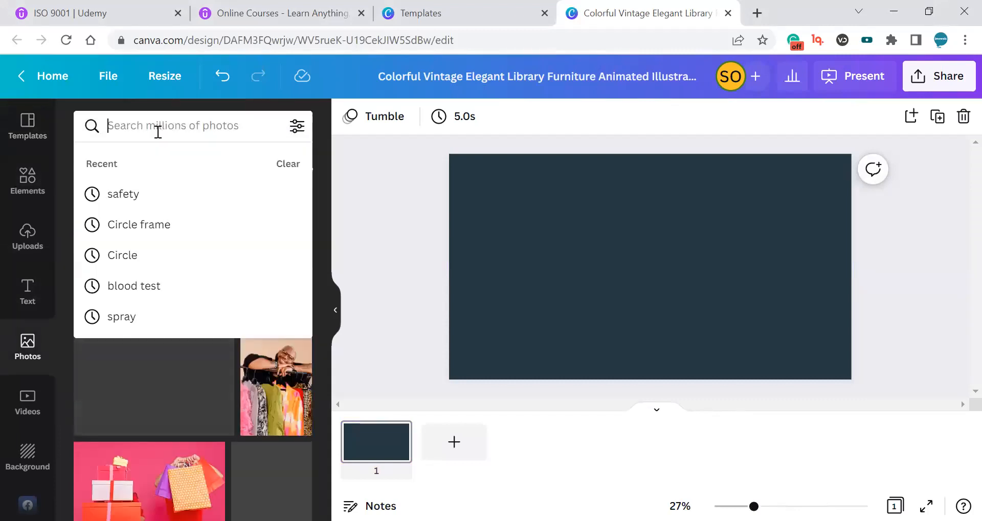
{"action": "type", "text": "iso 9001"}
{"action": "key", "text": "Return"}
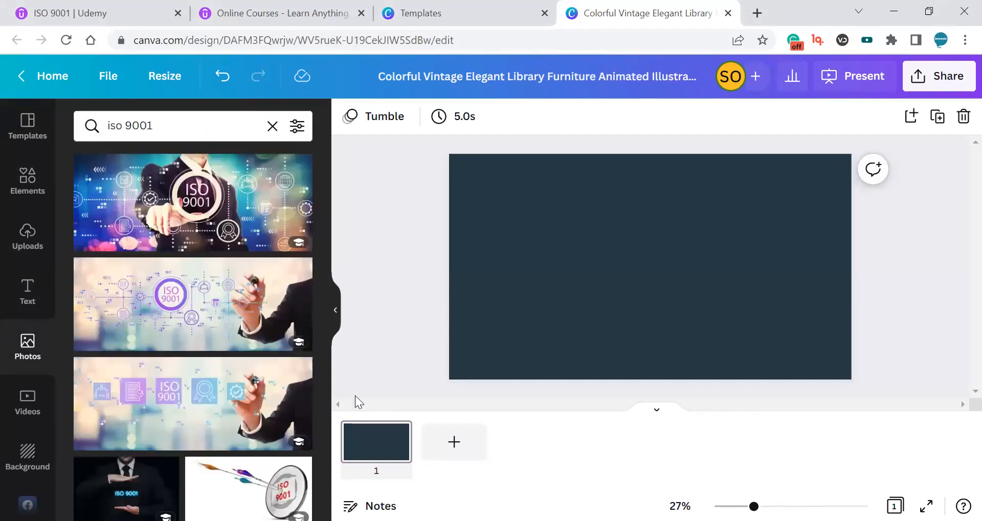
{"action": "left_click", "coordinate": [192, 181]}
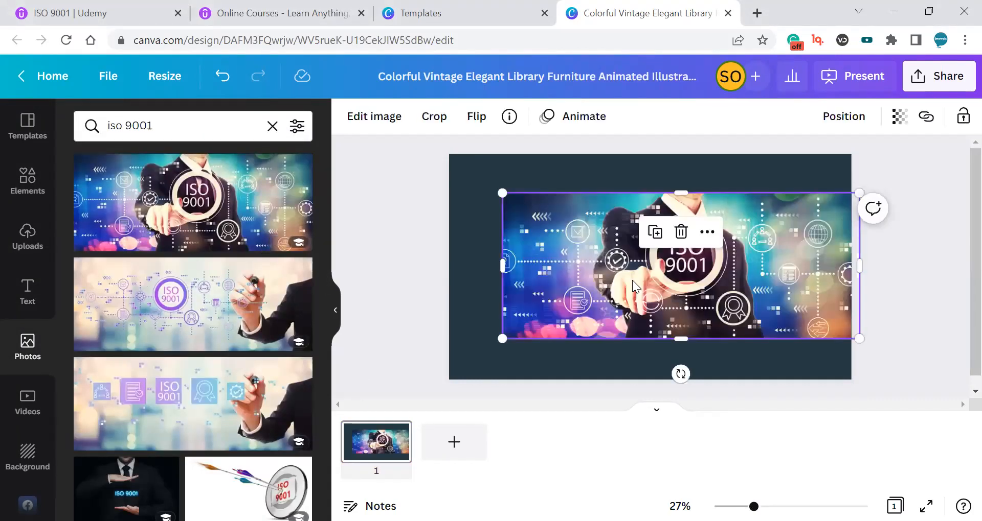
Make the ISO 9001 photo the slide's background.
{"action": "double_click", "coordinate": [632, 280]}
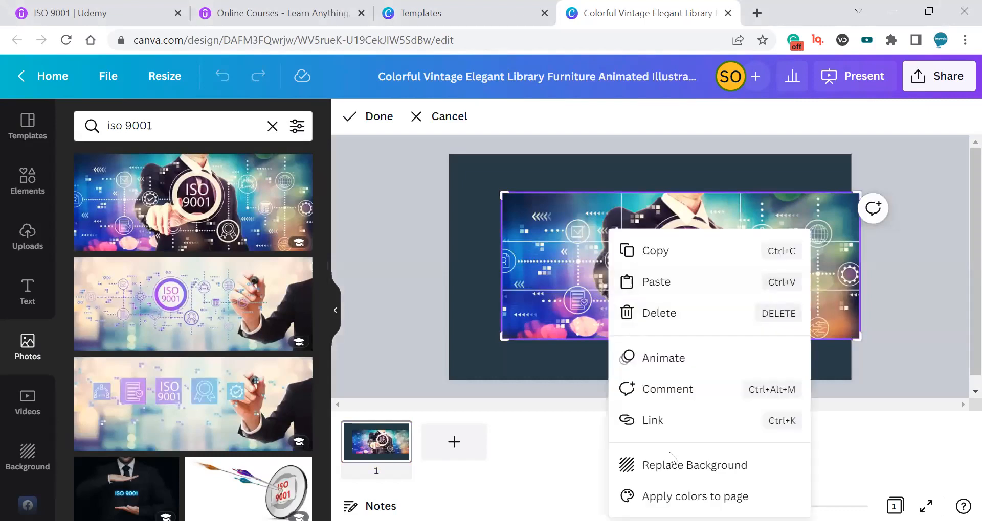
{"action": "left_click", "coordinate": [707, 464]}
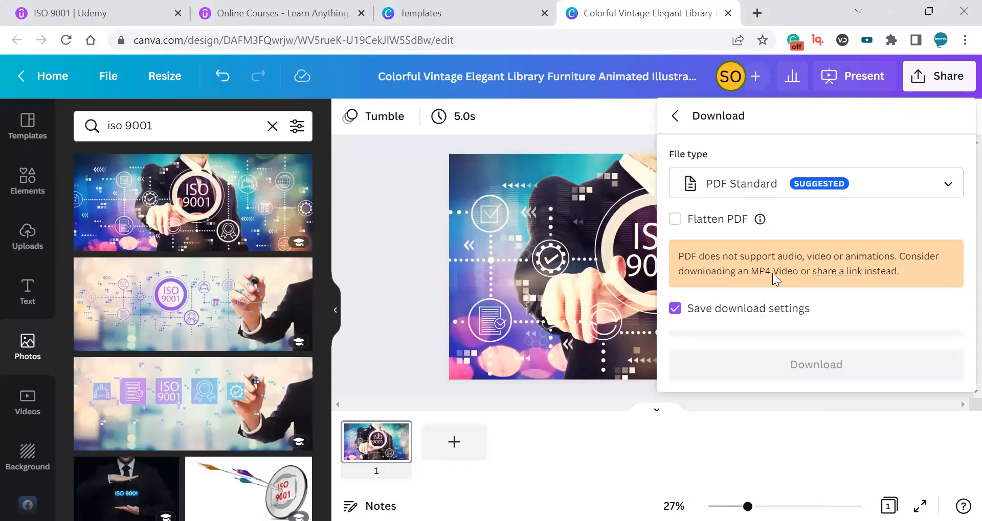
Download the design as a PNG file.
{"action": "left_click", "coordinate": [753, 180]}
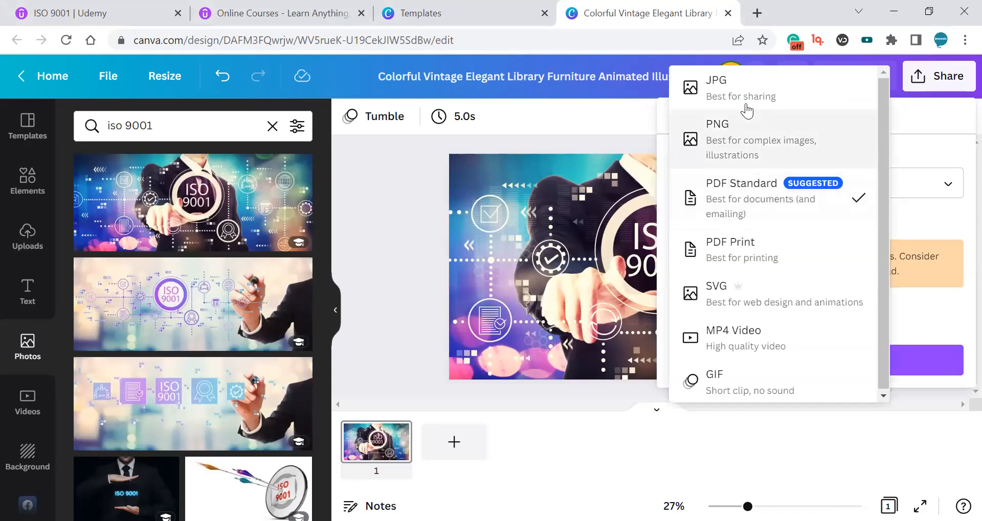
{"action": "left_click", "coordinate": [738, 136]}
{"action": "left_click", "coordinate": [807, 443]}
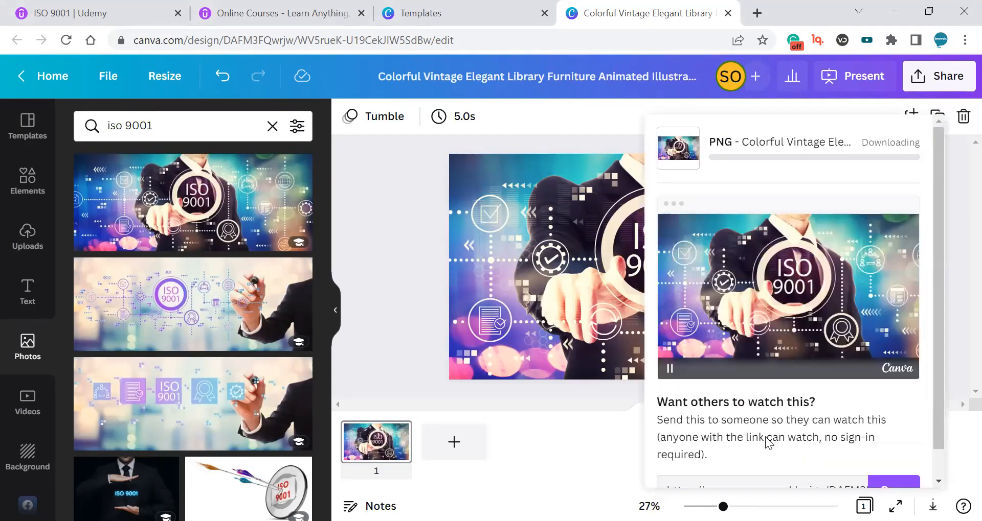
Upload the downloaded PNG as the Udemy course image, apply the crop, and try saving the page.
{"action": "left_click", "coordinate": [485, 11]}
{"action": "left_click", "coordinate": [317, 6]}
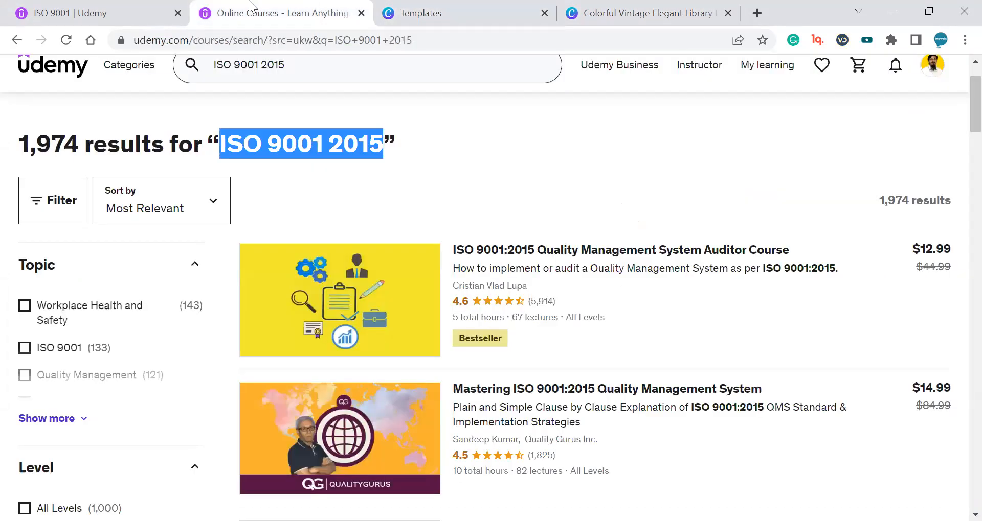
{"action": "left_click", "coordinate": [139, 7]}
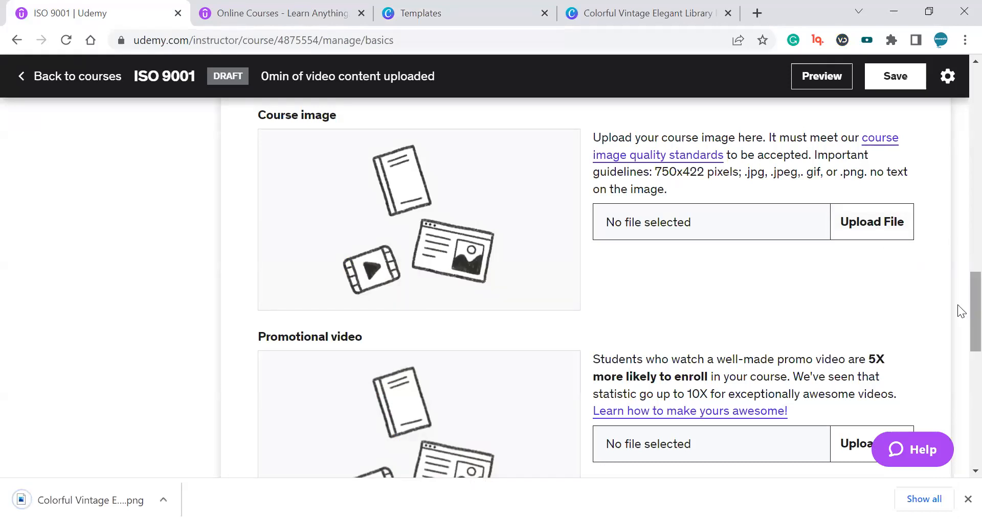
{"action": "scroll", "coordinate": [925, 294], "scroll_direction": "up", "scroll_amount": 1}
{"action": "left_click", "coordinate": [877, 263]}
{"action": "double_click", "coordinate": [217, 161]}
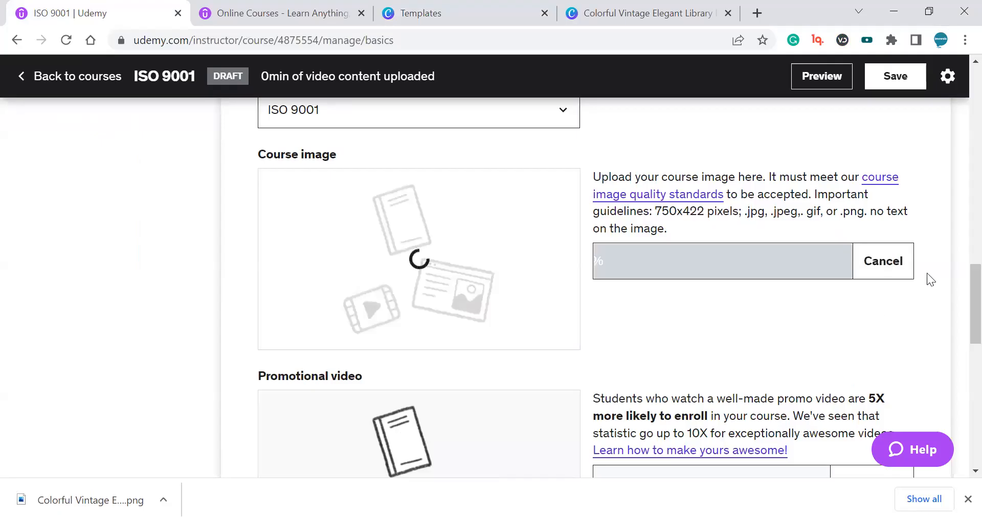
{"action": "scroll", "coordinate": [957, 291], "scroll_direction": "down", "scroll_amount": 1}
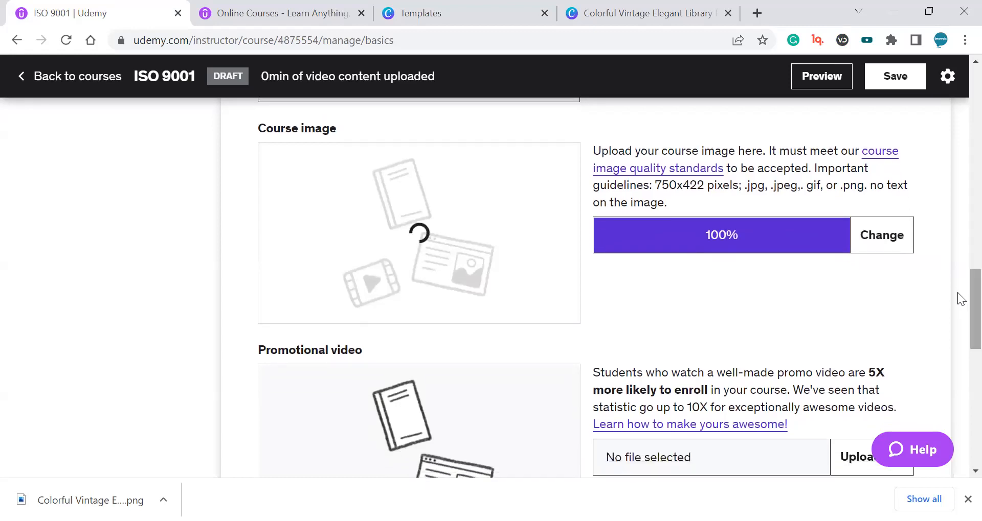
{"action": "left_click_drag", "start_coordinate": [288, 349], "coordinate": [402, 350]}
{"action": "left_click", "coordinate": [402, 350]}
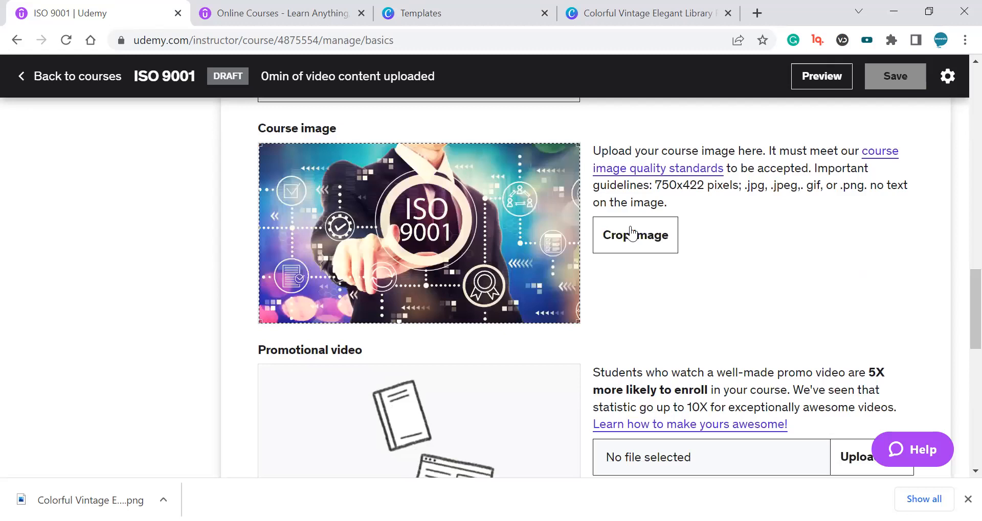
{"action": "left_click", "coordinate": [631, 234]}
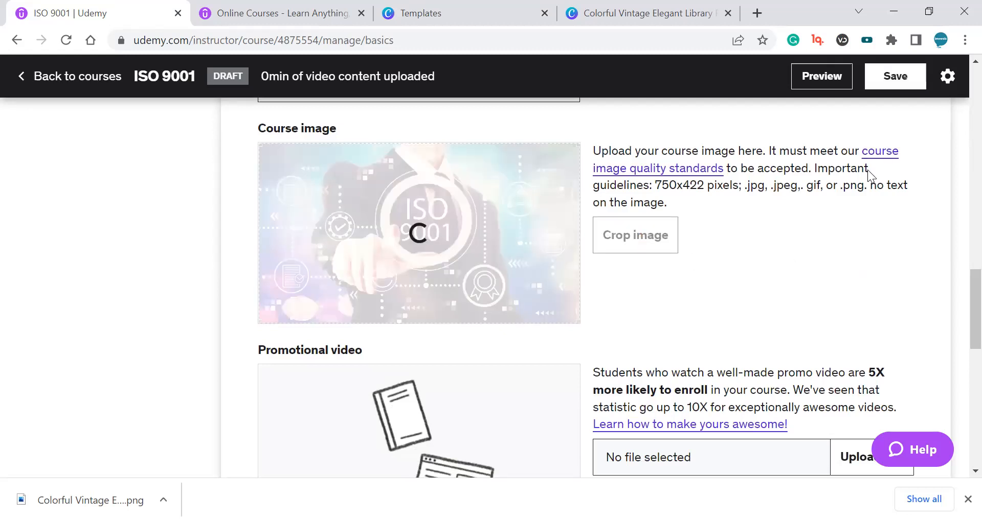
{"action": "left_click", "coordinate": [895, 78]}
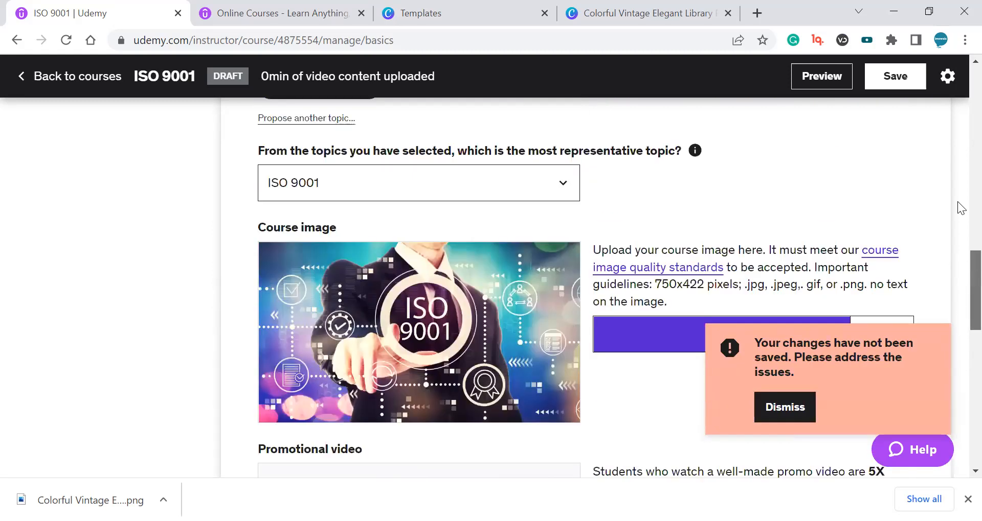
{"action": "left_click", "coordinate": [785, 407]}
Review the course description's minimum word-count requirement.
{"action": "scroll", "coordinate": [959, 215], "scroll_direction": "up", "scroll_amount": 2}
{"action": "scroll", "coordinate": [957, 212], "scroll_direction": "up", "scroll_amount": 1}
{"action": "scroll", "coordinate": [793, 284], "scroll_direction": "down", "scroll_amount": 2}
{"action": "left_click_drag", "start_coordinate": [266, 416], "coordinate": [436, 417]}
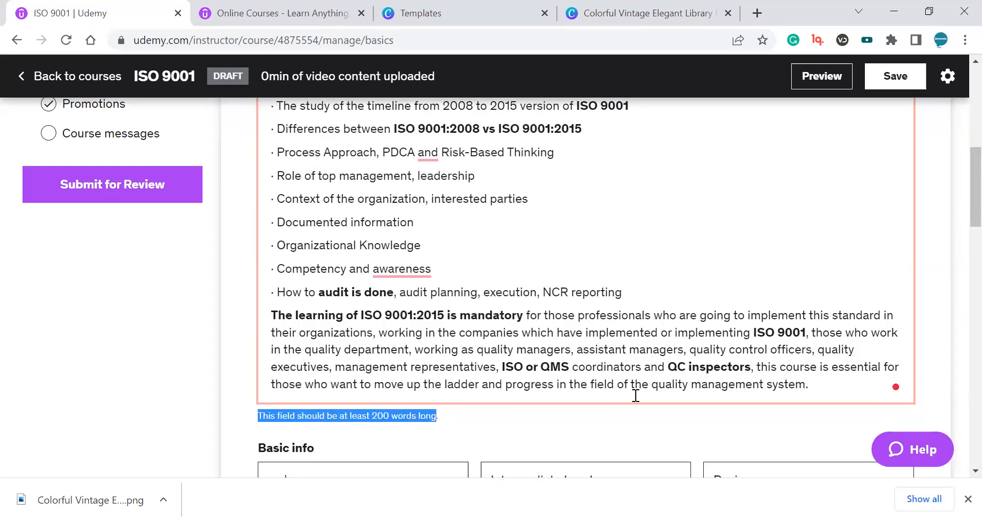
{"action": "scroll", "coordinate": [743, 366], "scroll_direction": "down", "scroll_amount": 2}
{"action": "scroll", "coordinate": [745, 358], "scroll_direction": "up", "scroll_amount": 5}
{"action": "scroll", "coordinate": [781, 316], "scroll_direction": "down", "scroll_amount": 5}
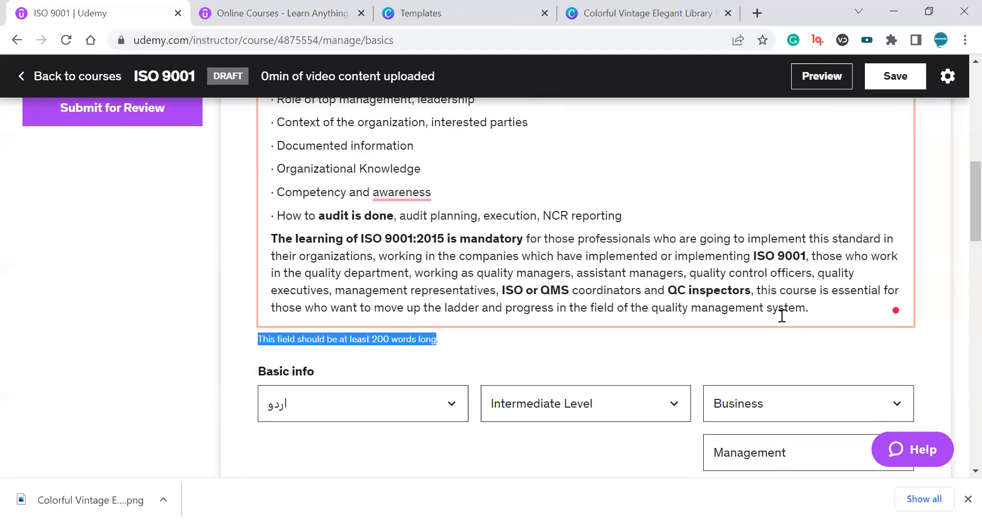
Paste a 'Who is this course for?' section at the end of the course description.
{"action": "left_click", "coordinate": [817, 316]}
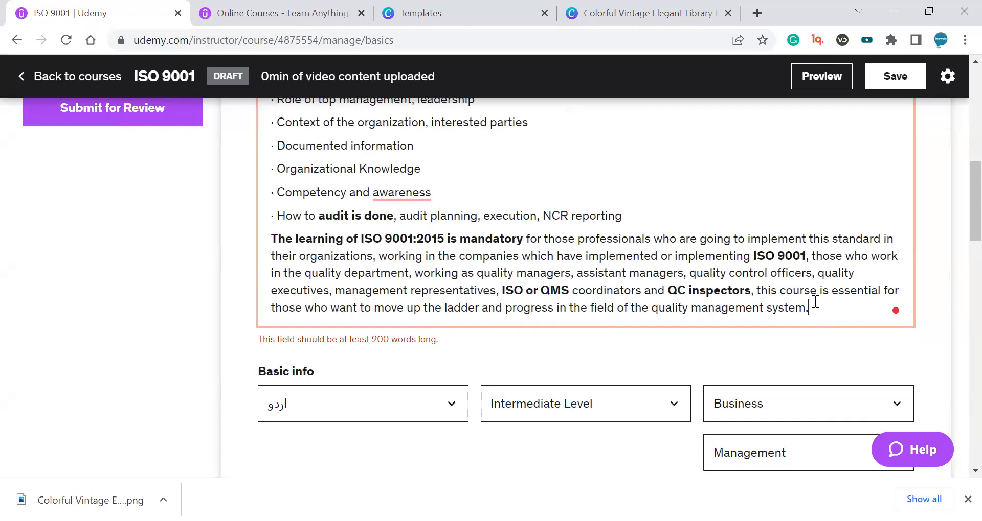
{"action": "key", "text": "Return"}
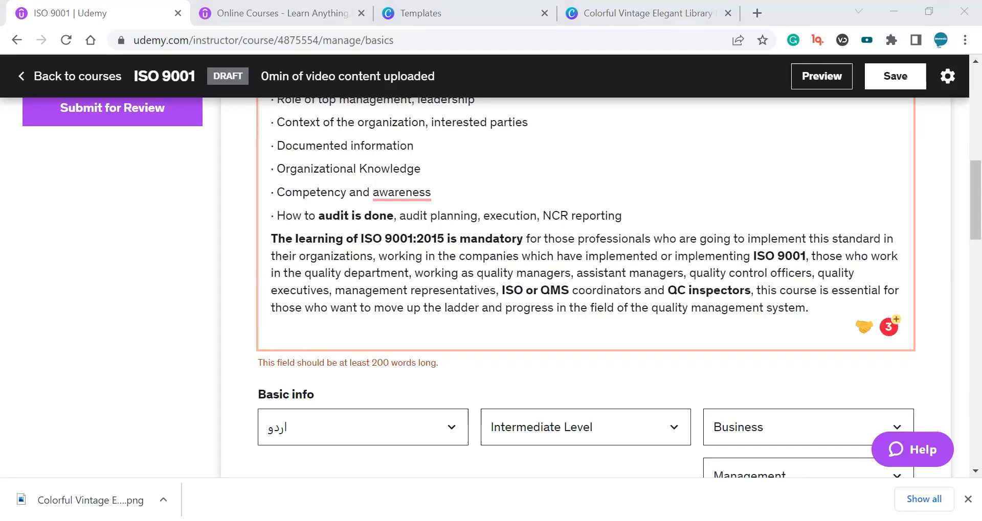
{"action": "left_click", "coordinate": [615, 344]}
{"action": "type", "text": "Who is this course for? Engineering students and fresh science graduates Students who want to know about the concepts of QMS Quality Managers, Quality Engineers, QA QC Executives, Quality Control Officers Consultants and trainers for quality, quality management systems, lean and six sigma"}
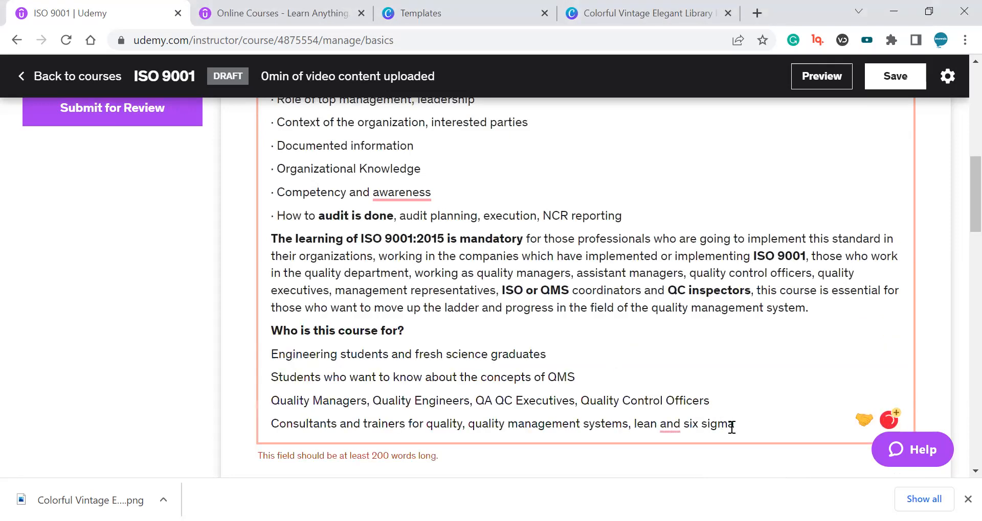
Try saving the landing page again and dismiss the unsaved-changes notice.
{"action": "scroll", "coordinate": [730, 428], "scroll_direction": "down", "scroll_amount": 3}
{"action": "scroll", "coordinate": [731, 428], "scroll_direction": "up", "scroll_amount": 9}
{"action": "scroll", "coordinate": [732, 428], "scroll_direction": "down", "scroll_amount": 3}
{"action": "scroll", "coordinate": [732, 427], "scroll_direction": "up", "scroll_amount": 5}
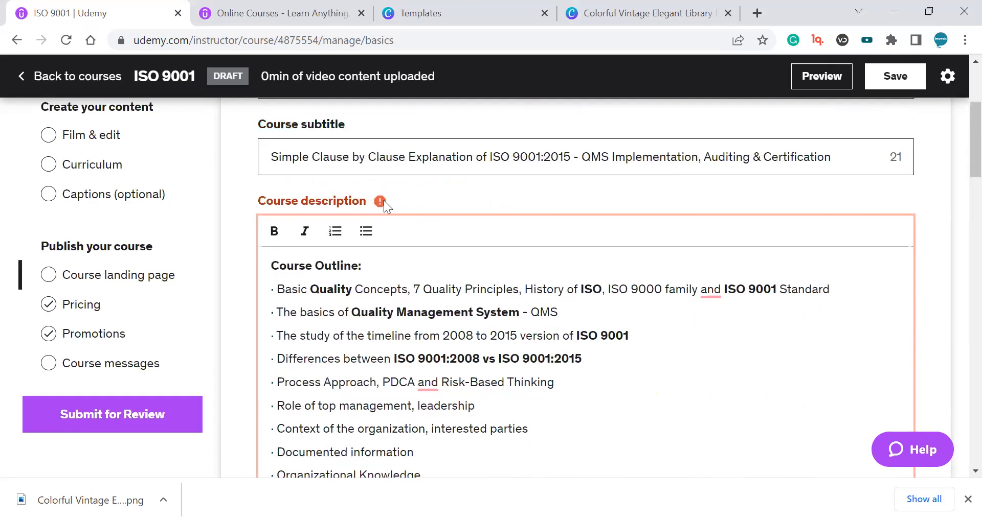
{"action": "scroll", "coordinate": [488, 258], "scroll_direction": "down", "scroll_amount": 9}
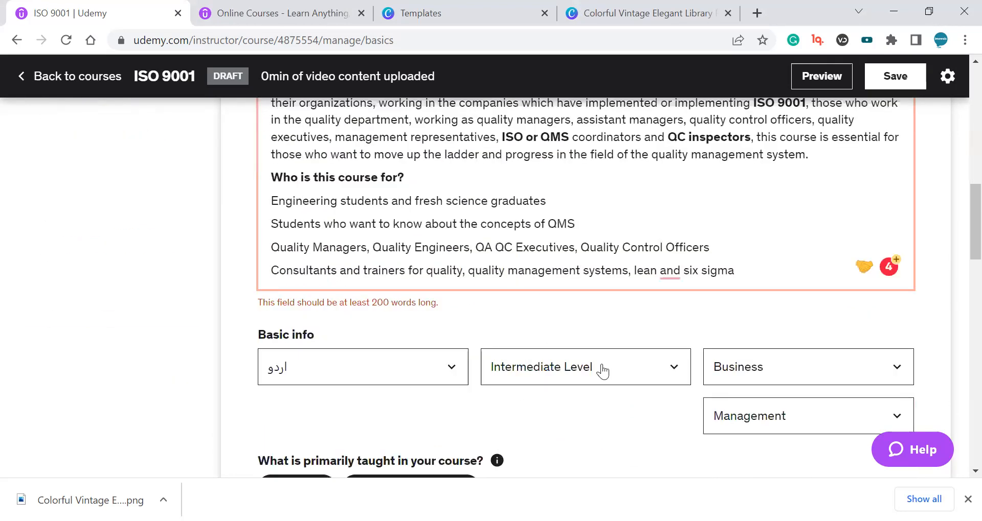
{"action": "scroll", "coordinate": [602, 372], "scroll_direction": "down", "scroll_amount": 3}
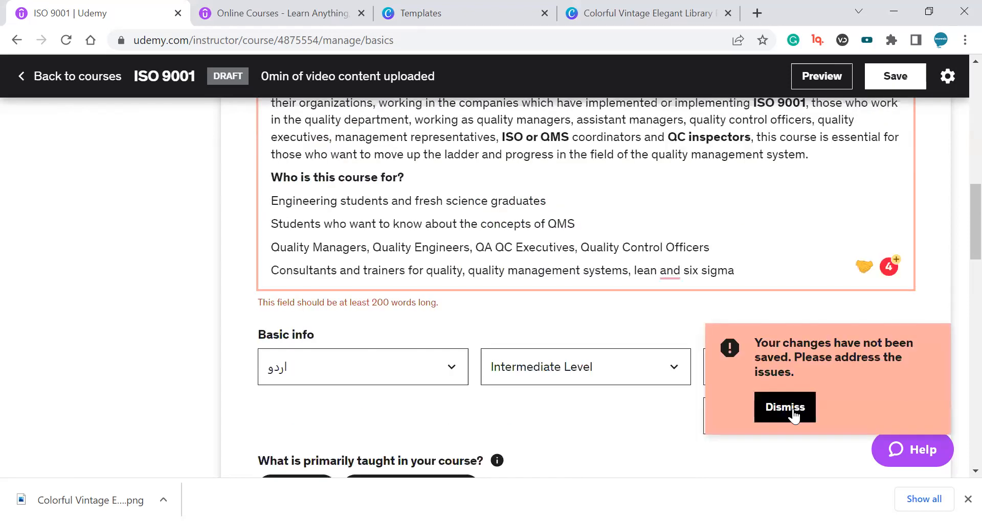
{"action": "left_click", "coordinate": [794, 416]}
{"action": "scroll", "coordinate": [747, 274], "scroll_direction": "up", "scroll_amount": 3}
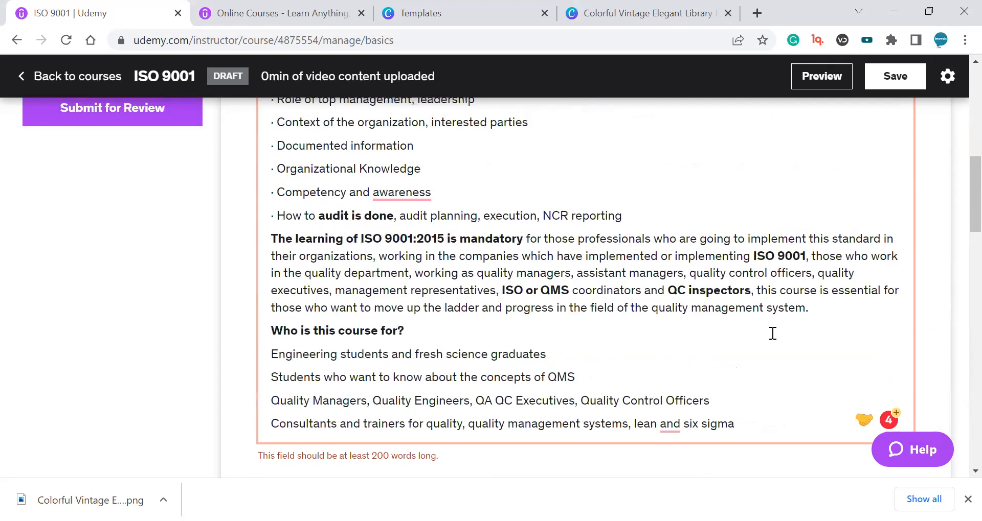
Paste the consultants and trainers line twice more at the end of the description to lengthen it.
{"action": "key", "text": "ctrl+a"}
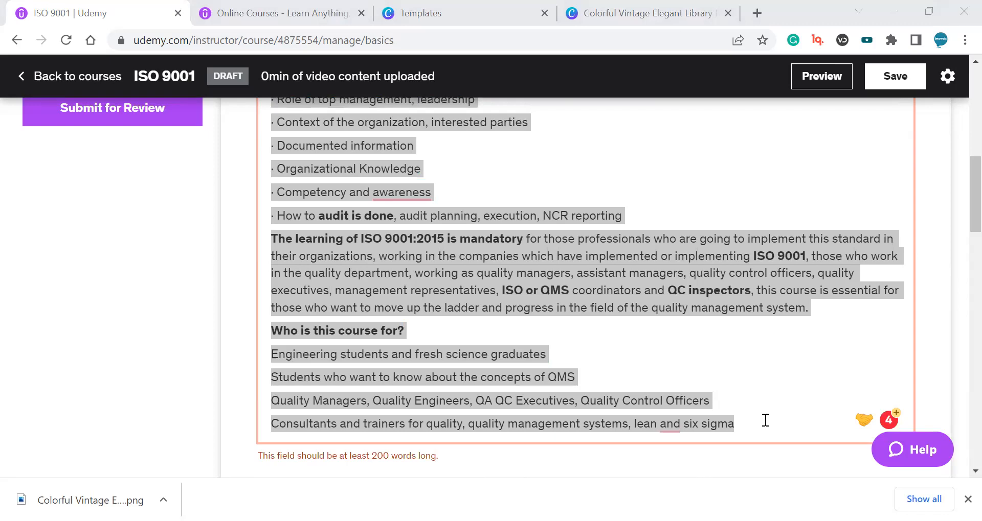
{"action": "left_click_drag", "start_coordinate": [765, 421], "coordinate": [259, 424]}
{"action": "key", "text": "ctrl+c"}
{"action": "key", "text": "Right"}
{"action": "key", "text": "ctrl+v"}
{"action": "key", "text": "ctrl+v"}
{"action": "scroll", "coordinate": [425, 301], "scroll_direction": "down", "scroll_amount": 4}
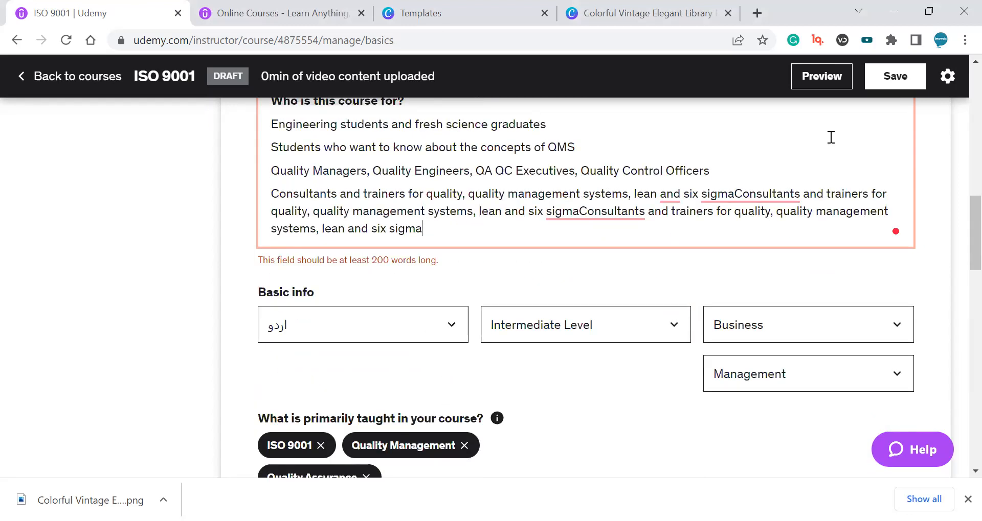
Save the course landing page and dismiss the confirmation.
{"action": "left_click", "coordinate": [584, 320]}
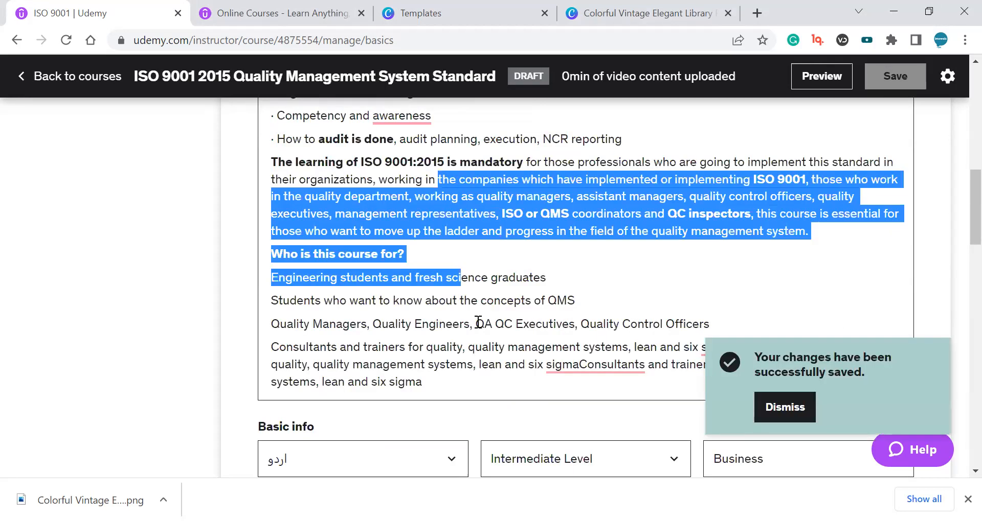
{"action": "left_click", "coordinate": [782, 406]}
{"action": "left_click_drag", "start_coordinate": [956, 211], "coordinate": [957, 100]}
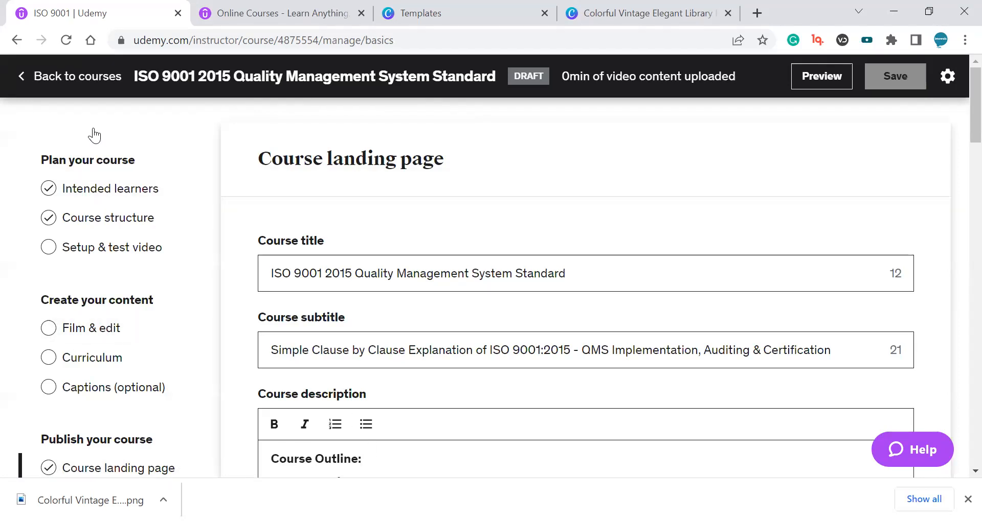
{"action": "scroll", "coordinate": [117, 153], "scroll_direction": "down", "scroll_amount": 2}
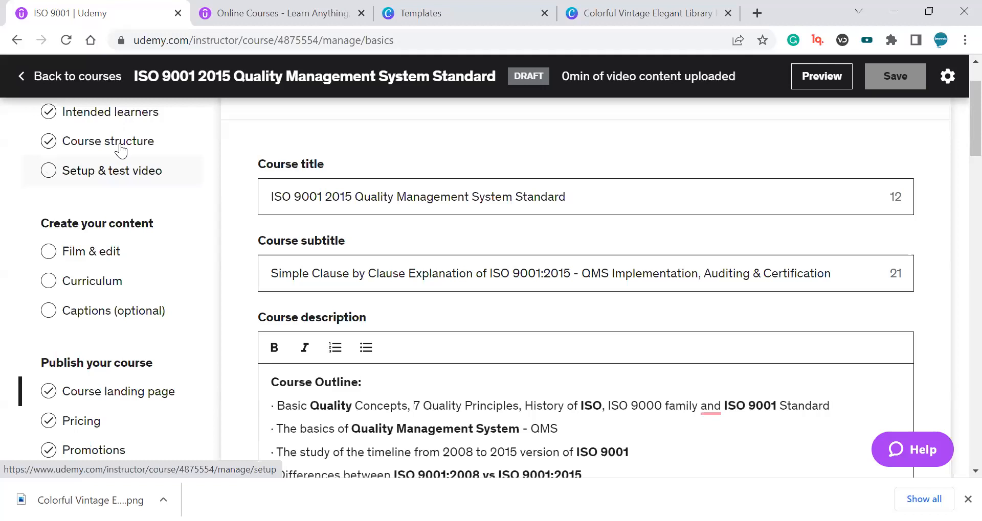
Open the Intended learners page and review its title and learning objectives.
{"action": "scroll", "coordinate": [121, 340], "scroll_direction": "down", "scroll_amount": 3}
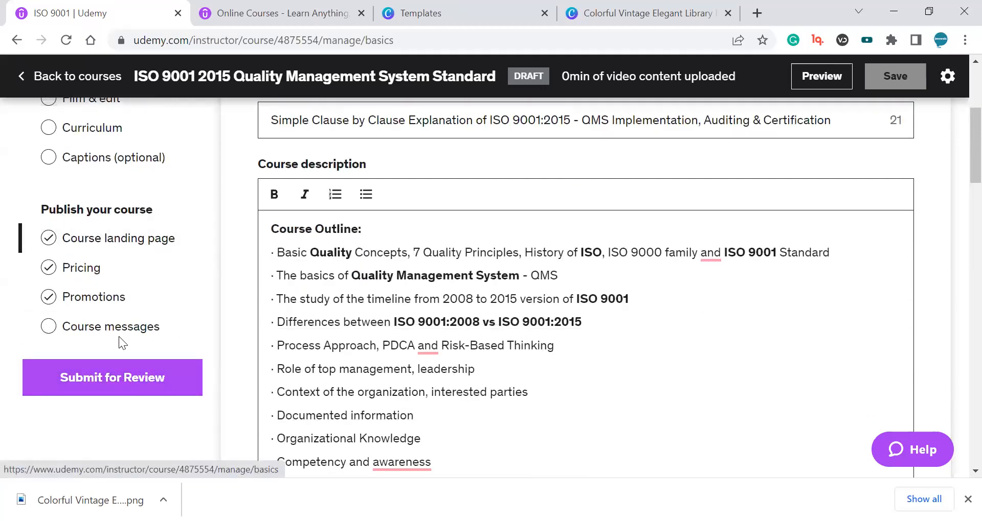
{"action": "scroll", "coordinate": [128, 255], "scroll_direction": "up", "scroll_amount": 4}
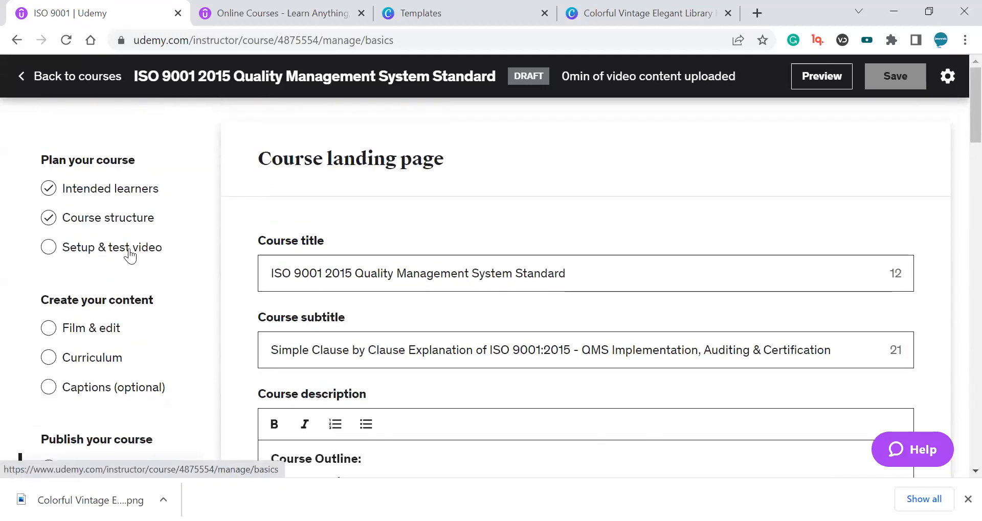
{"action": "left_click", "coordinate": [136, 191]}
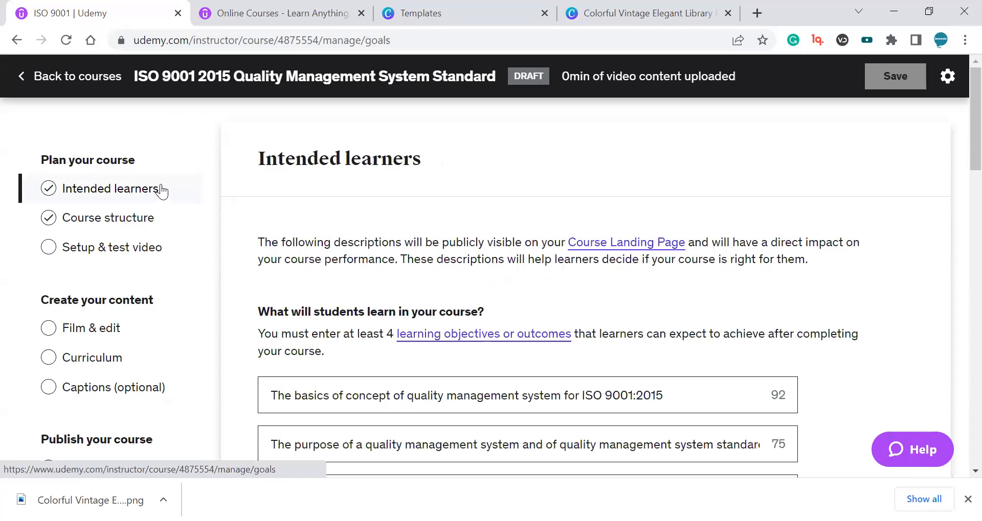
{"action": "triple_click", "coordinate": [325, 156]}
{"action": "scroll", "coordinate": [481, 205], "scroll_direction": "down", "scroll_amount": 3}
{"action": "scroll", "coordinate": [89, 176], "scroll_direction": "up", "scroll_amount": 1}
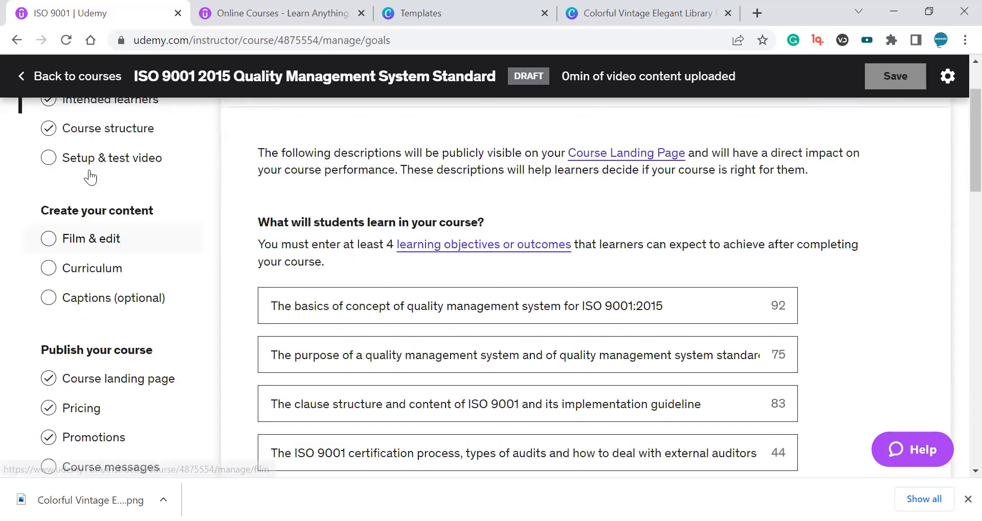
{"action": "scroll", "coordinate": [132, 199], "scroll_direction": "up", "scroll_amount": 2}
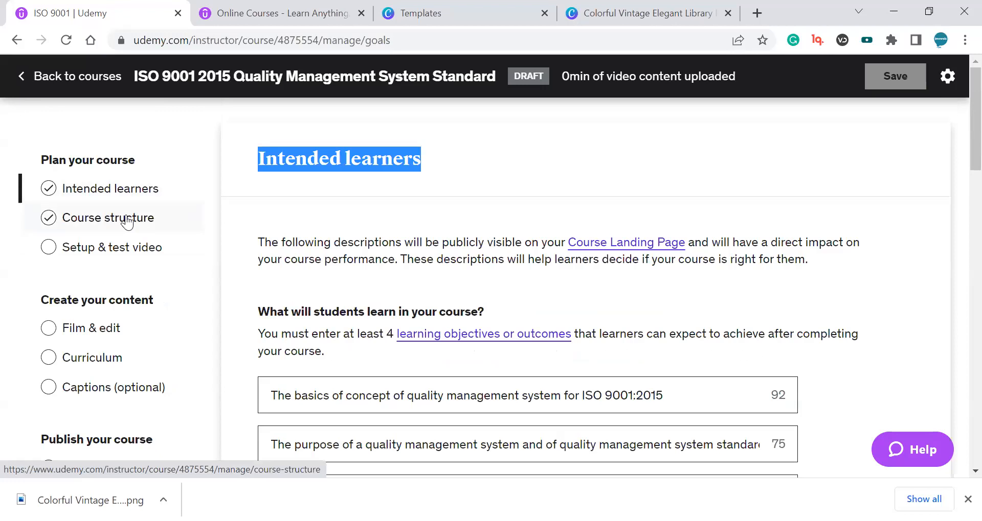
Open the Course structure page and read through its planning tips.
{"action": "left_click", "coordinate": [127, 223]}
{"action": "scroll", "coordinate": [318, 219], "scroll_direction": "down", "scroll_amount": 8}
{"action": "scroll", "coordinate": [333, 229], "scroll_direction": "up", "scroll_amount": 2}
{"action": "scroll", "coordinate": [380, 207], "scroll_direction": "up", "scroll_amount": 4}
{"action": "scroll", "coordinate": [379, 207], "scroll_direction": "down", "scroll_amount": 10}
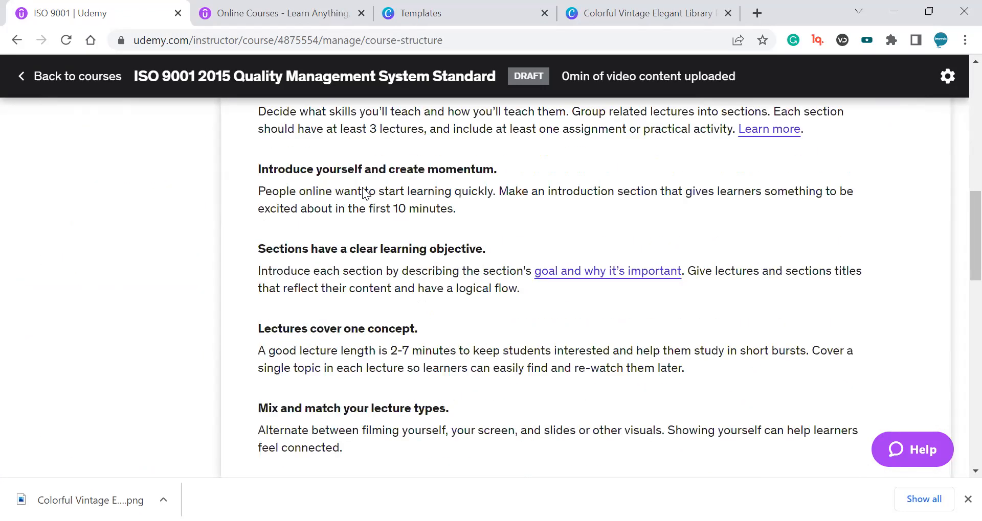
{"action": "scroll", "coordinate": [359, 219], "scroll_direction": "down", "scroll_amount": 7}
{"action": "scroll", "coordinate": [363, 228], "scroll_direction": "up", "scroll_amount": 20}
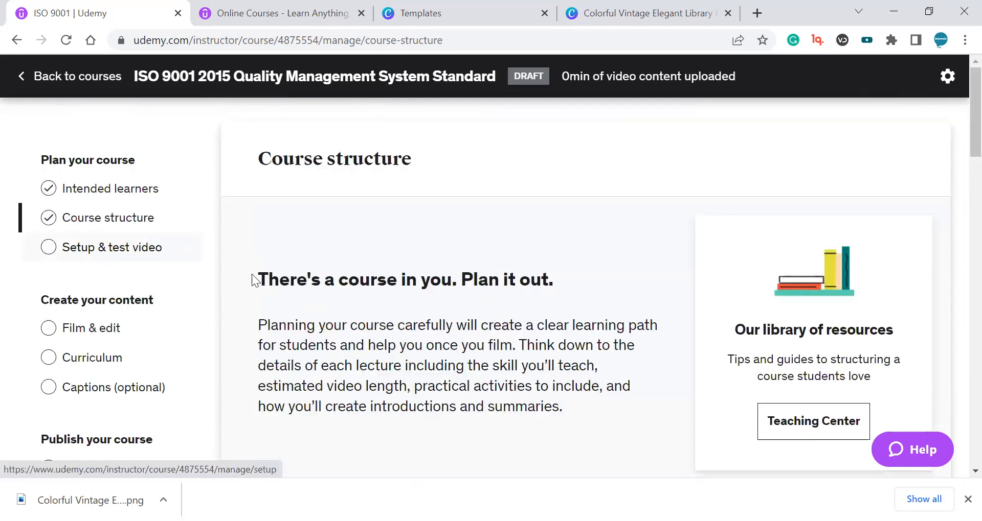
Open the Setup & test video page and read through its tips and resources.
{"action": "left_click", "coordinate": [131, 258]}
{"action": "scroll", "coordinate": [131, 258], "scroll_direction": "down", "scroll_amount": 6}
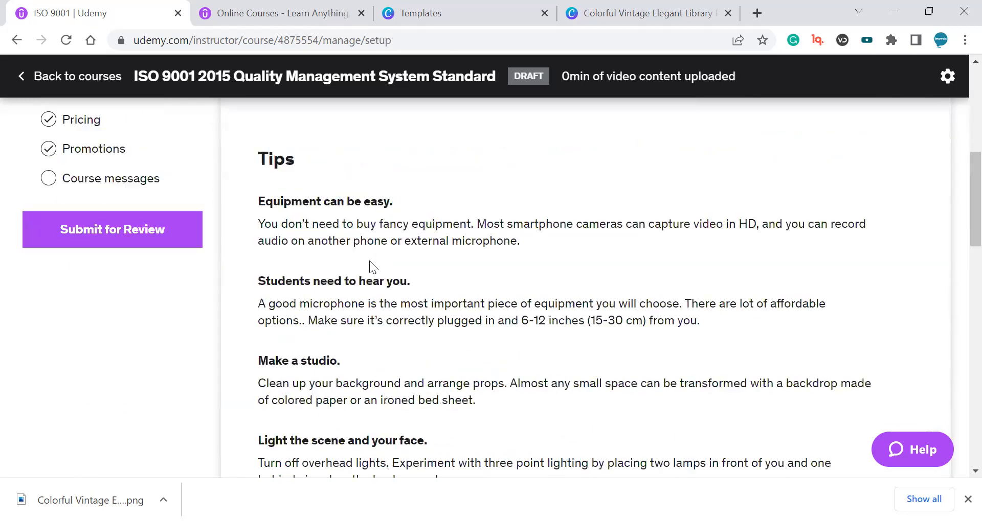
{"action": "scroll", "coordinate": [369, 261], "scroll_direction": "up", "scroll_amount": 4}
{"action": "scroll", "coordinate": [601, 269], "scroll_direction": "down", "scroll_amount": 15}
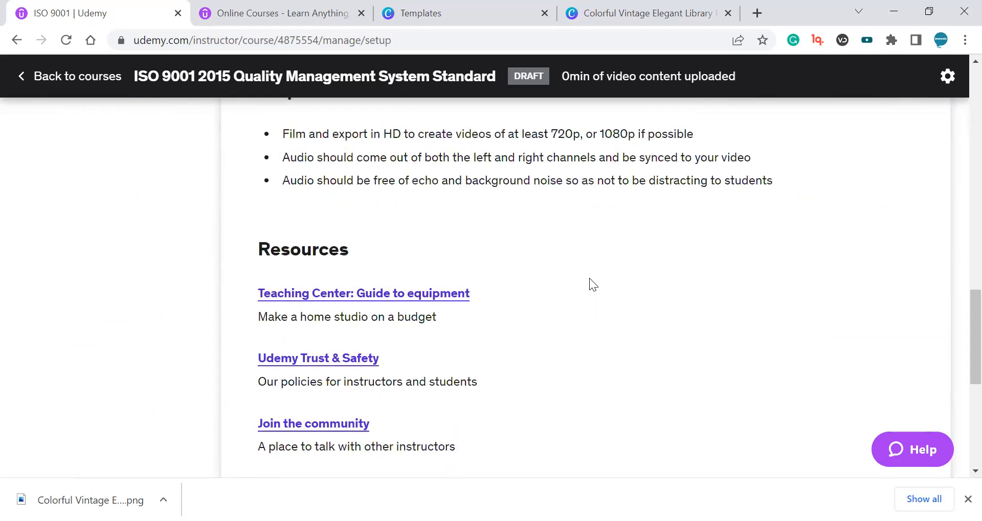
{"action": "scroll", "coordinate": [589, 278], "scroll_direction": "up", "scroll_amount": 15}
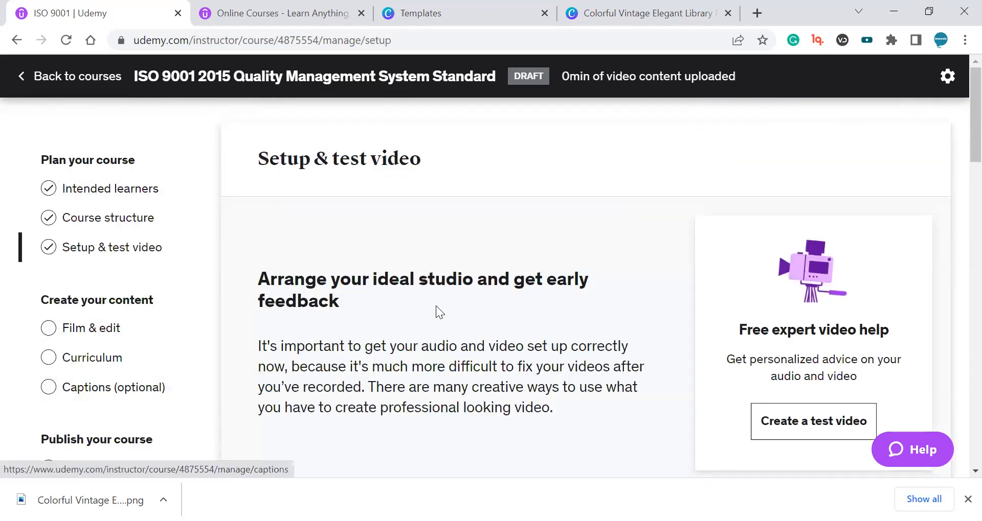
{"action": "scroll", "coordinate": [435, 304], "scroll_direction": "down", "scroll_amount": 1}
{"action": "scroll", "coordinate": [435, 304], "scroll_direction": "down", "scroll_amount": 1}
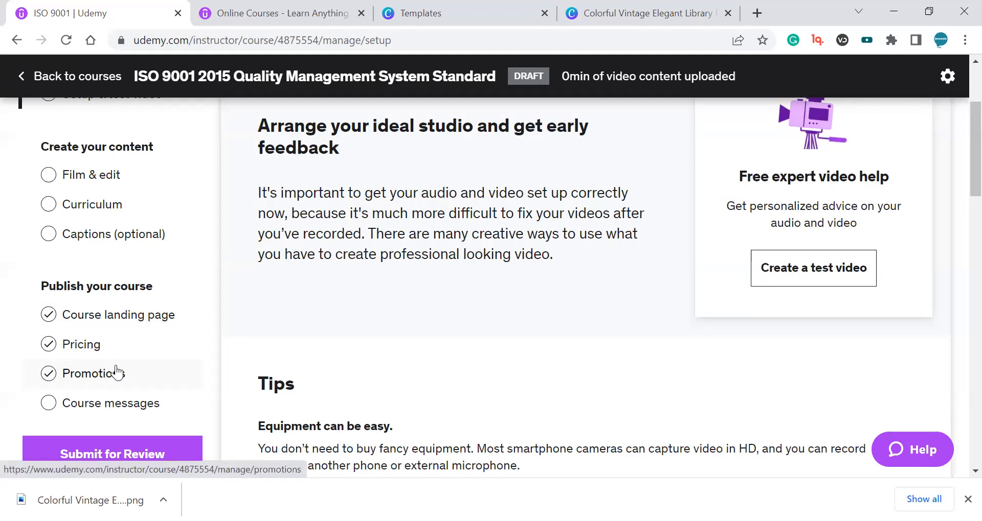
{"action": "scroll", "coordinate": [149, 374], "scroll_direction": "up", "scroll_amount": 1}
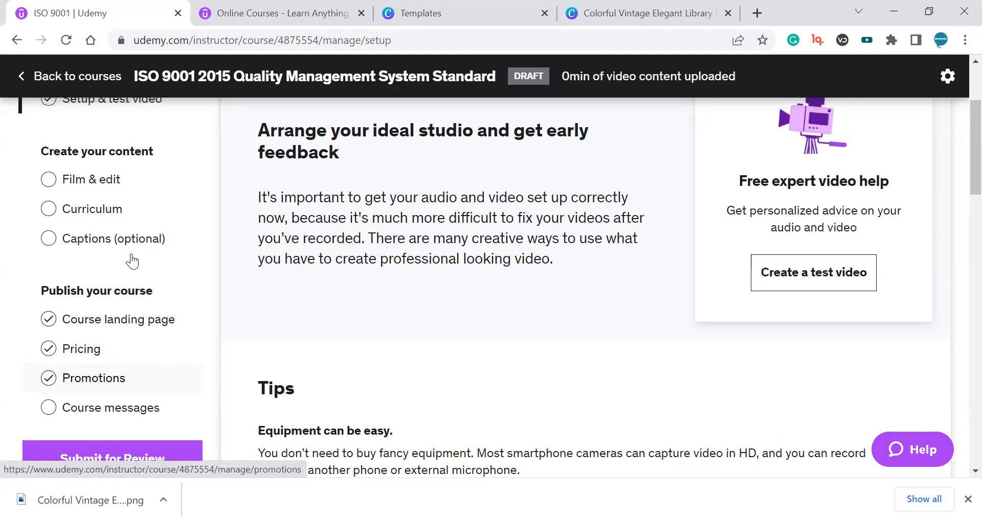
{"action": "scroll", "coordinate": [136, 289], "scroll_direction": "up", "scroll_amount": 1}
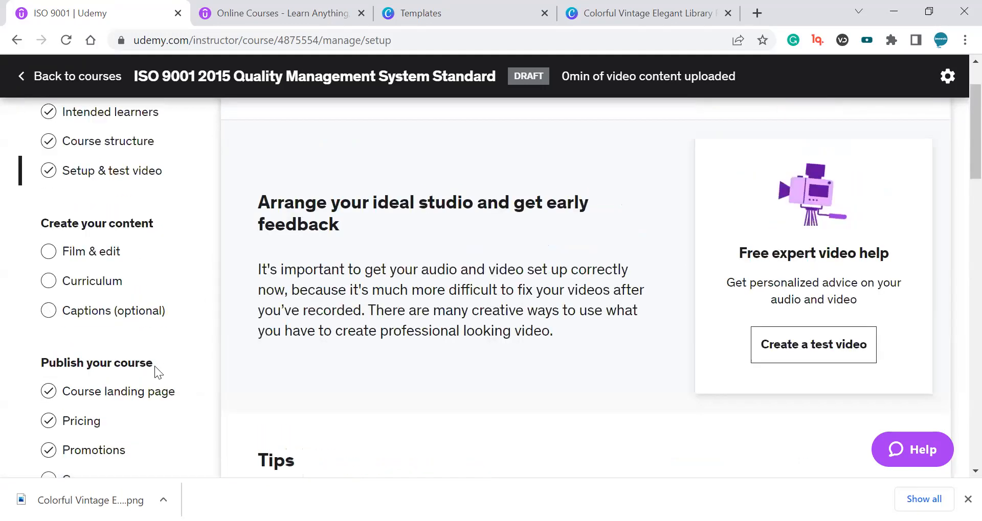
Open the Curriculum page and review the existing Introduction section and lecture.
{"action": "left_click", "coordinate": [141, 283]}
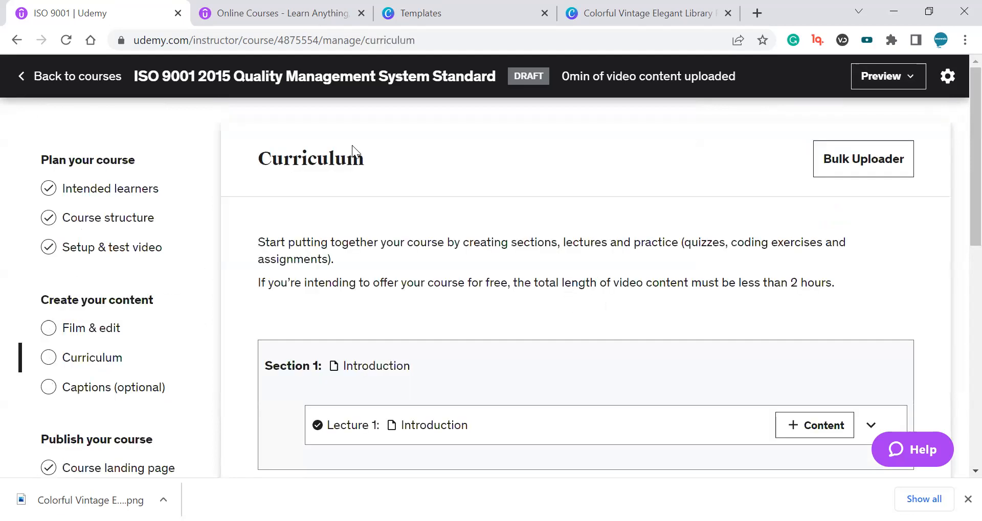
{"action": "double_click", "coordinate": [364, 159]}
{"action": "left_click", "coordinate": [438, 169]}
{"action": "scroll", "coordinate": [439, 168], "scroll_direction": "down", "scroll_amount": 2}
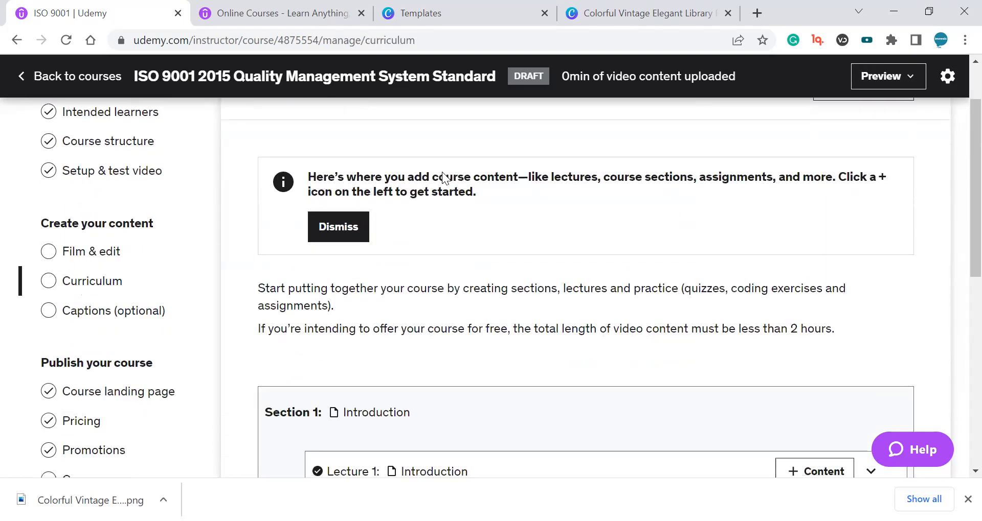
{"action": "scroll", "coordinate": [444, 177], "scroll_direction": "down", "scroll_amount": 3}
{"action": "mouse_move", "coordinate": [741, 311]}
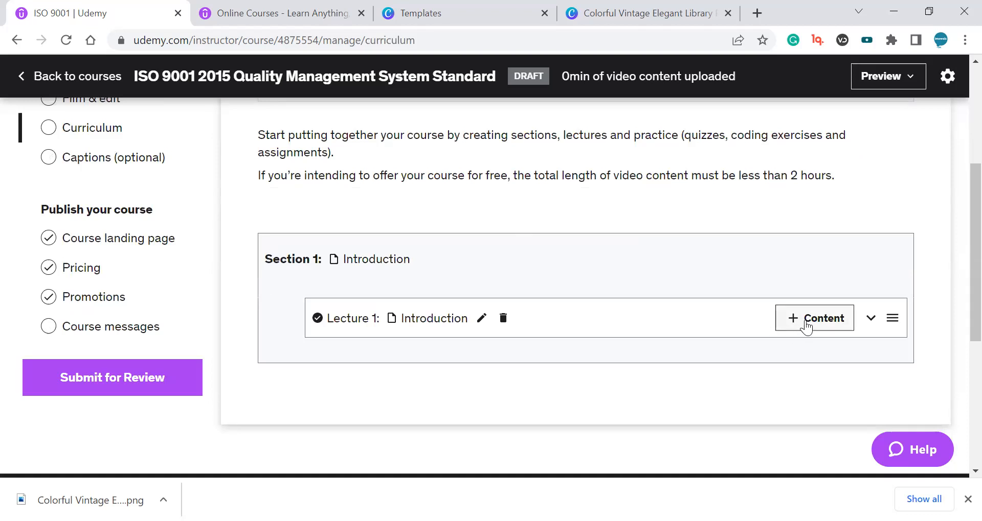
{"action": "mouse_move", "coordinate": [661, 315]}
{"action": "scroll", "coordinate": [773, 301], "scroll_direction": "down", "scroll_amount": 3}
{"action": "scroll", "coordinate": [773, 302], "scroll_direction": "up", "scroll_amount": 1}
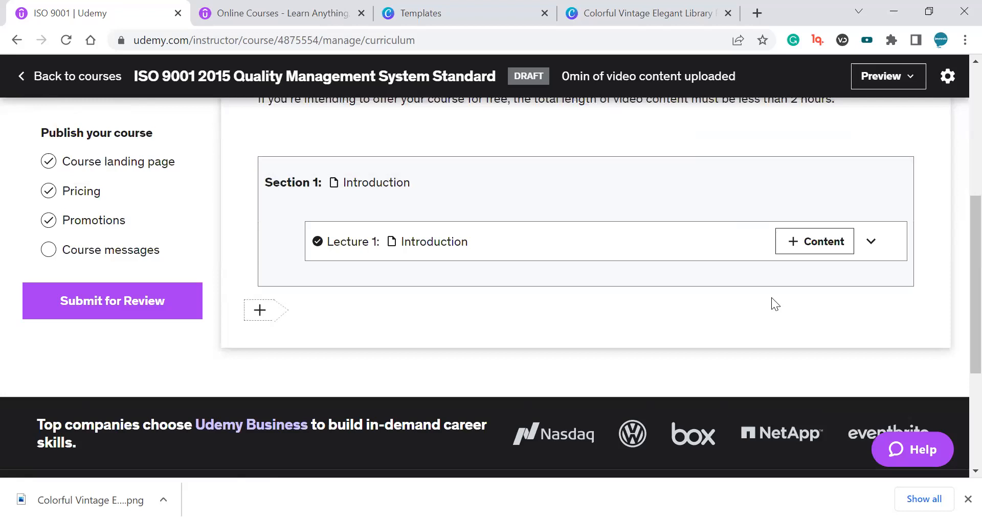
{"action": "scroll", "coordinate": [505, 398], "scroll_direction": "up", "scroll_amount": 6}
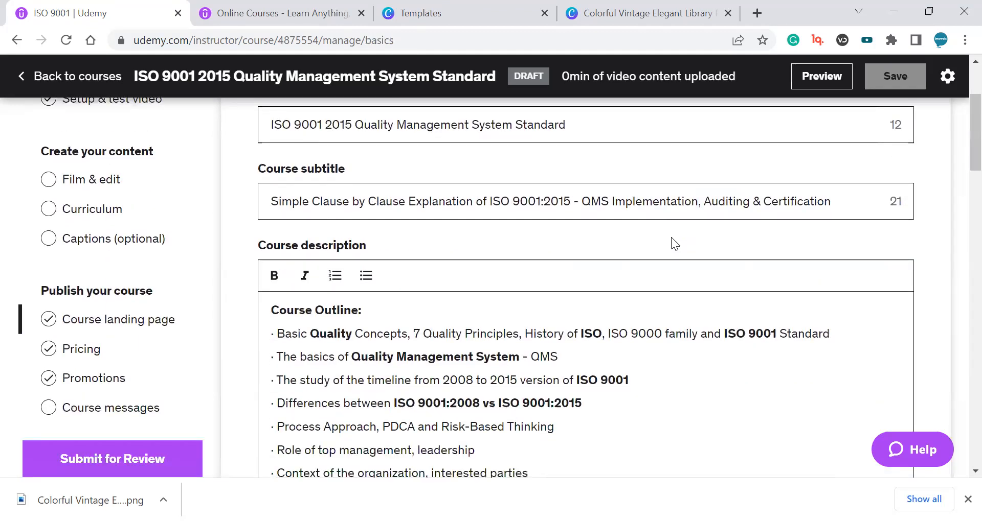
Format the first ten Course Outline items in the course description as a numbered list.
{"action": "scroll", "coordinate": [671, 237], "scroll_direction": "down", "scroll_amount": 3}
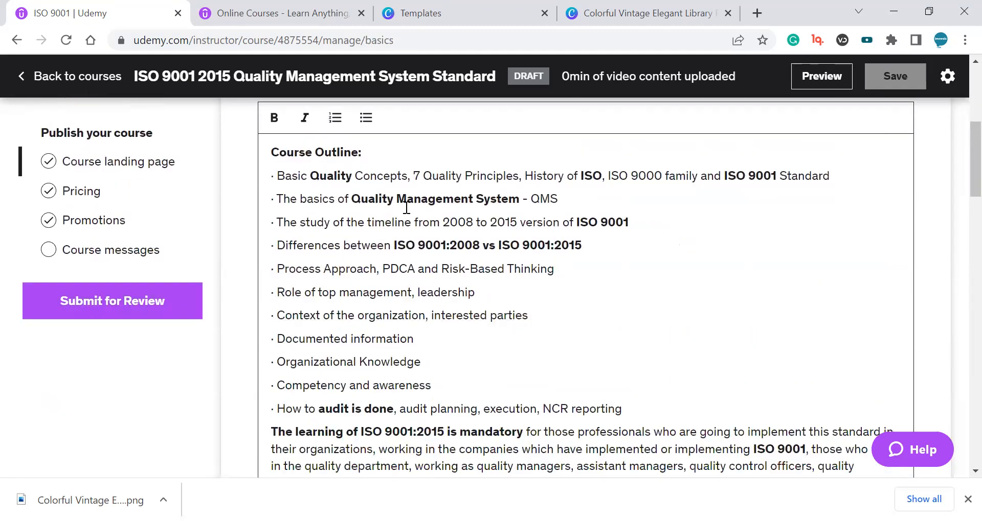
{"action": "triple_click", "coordinate": [368, 176]}
{"action": "left_click_drag", "start_coordinate": [445, 361], "coordinate": [272, 174]}
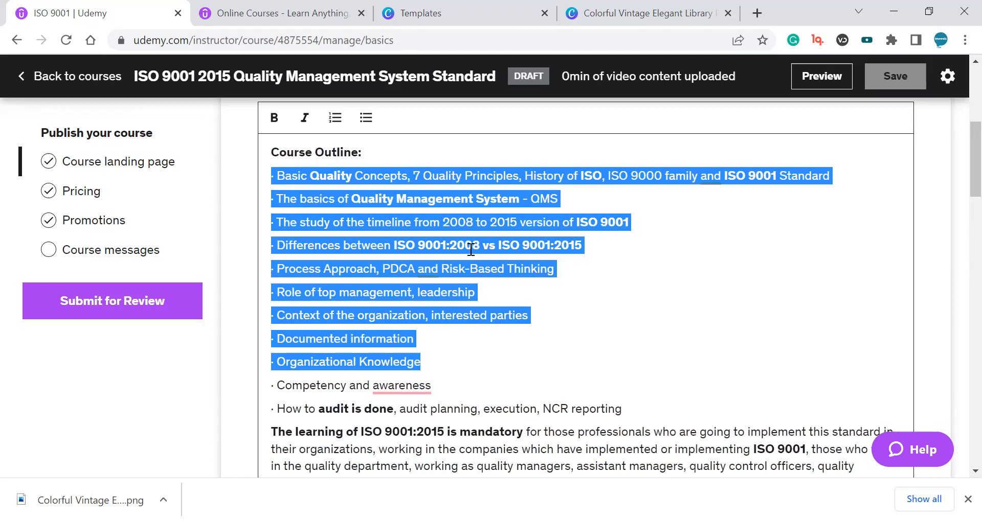
{"action": "left_click", "coordinate": [571, 185]}
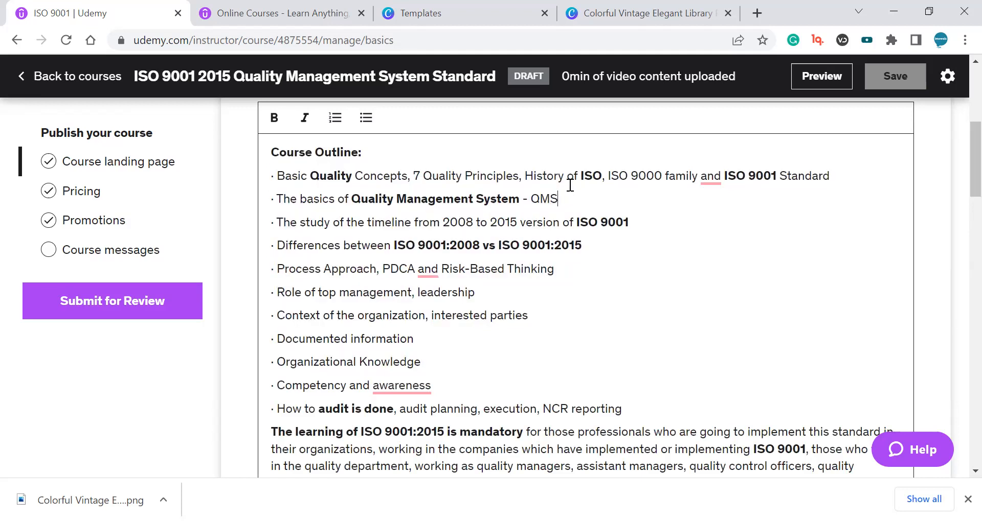
{"action": "left_click", "coordinate": [563, 176]}
{"action": "mouse_move", "coordinate": [276, 175]}
{"action": "left_mouse_down"}
{"action": "mouse_move", "coordinate": [284, 374]}
{"action": "mouse_move", "coordinate": [440, 384]}
{"action": "mouse_move", "coordinate": [412, 384]}
{"action": "mouse_move", "coordinate": [271, 175]}
{"action": "left_mouse_up"}
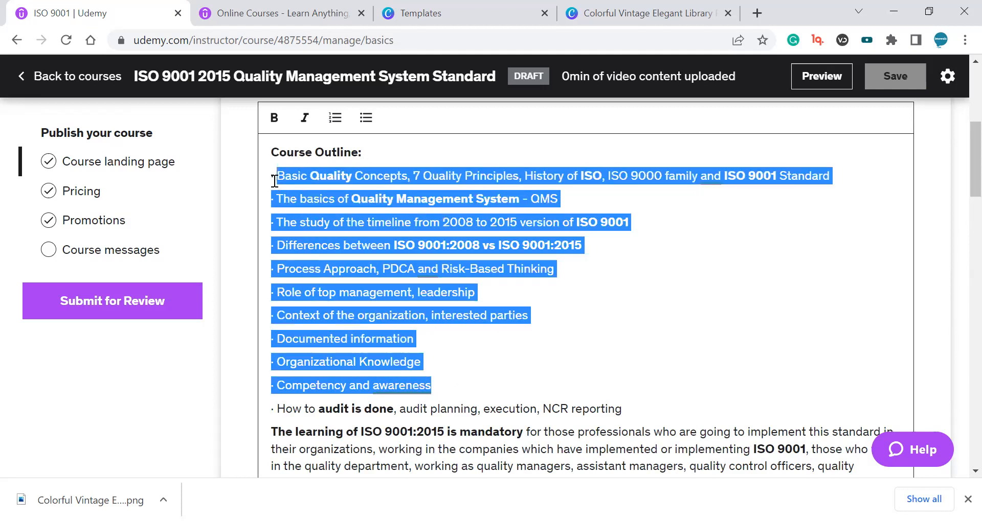
{"action": "left_click", "coordinate": [335, 117]}
{"action": "left_click_drag", "start_coordinate": [437, 351], "coordinate": [297, 174]}
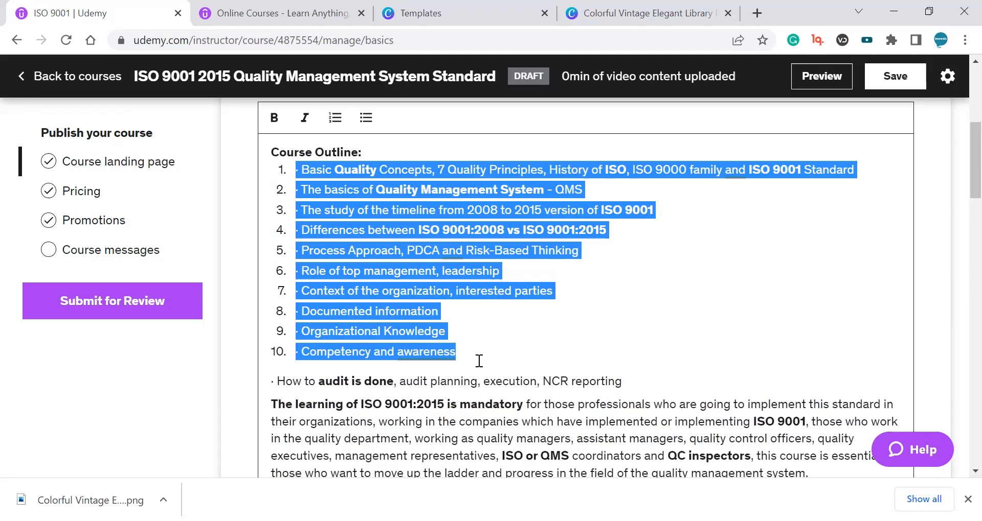
{"action": "left_click_drag", "start_coordinate": [490, 354], "coordinate": [288, 164]}
{"action": "left_click", "coordinate": [457, 229]}
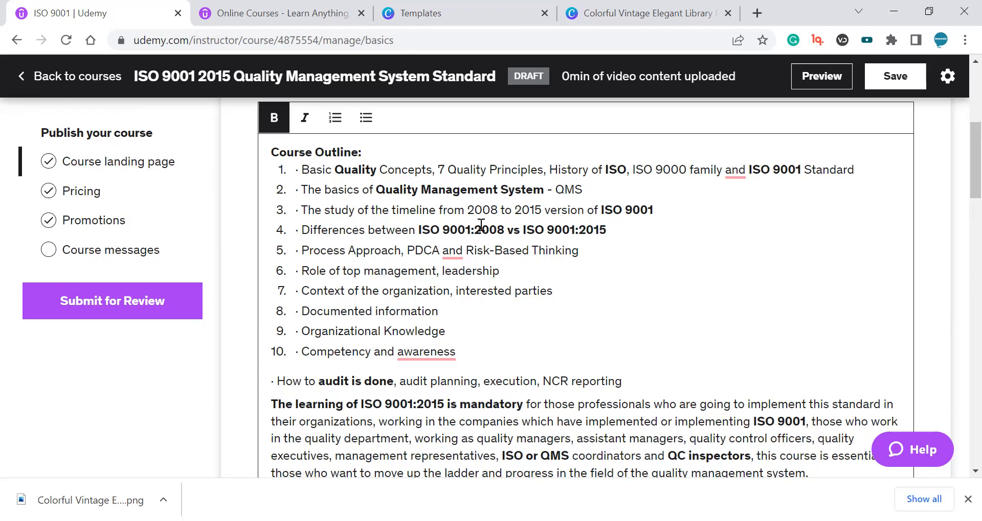
{"action": "double_click", "coordinate": [502, 170]}
{"action": "left_click", "coordinate": [501, 169]}
{"action": "left_click", "coordinate": [502, 169]}
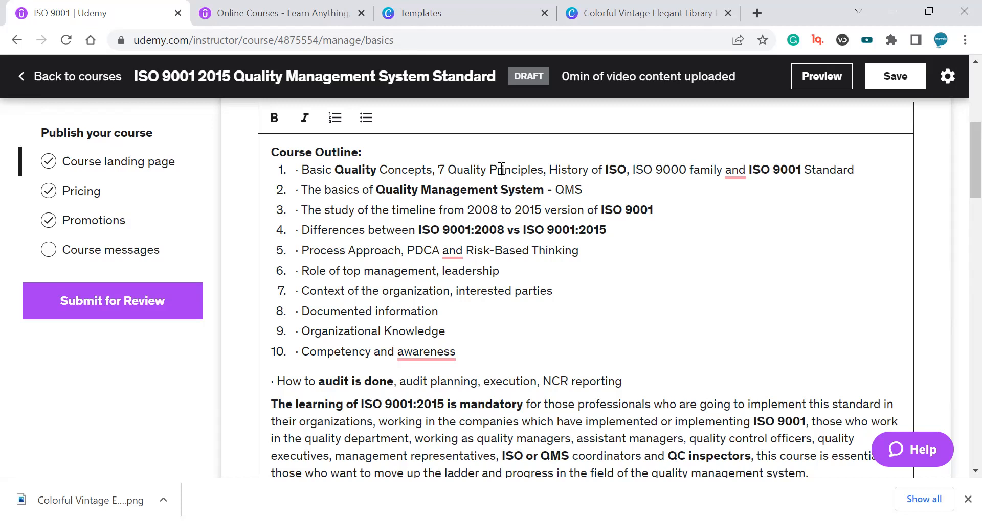
{"action": "left_click", "coordinate": [502, 170]}
{"action": "left_click_drag", "start_coordinate": [876, 170], "coordinate": [282, 169]}
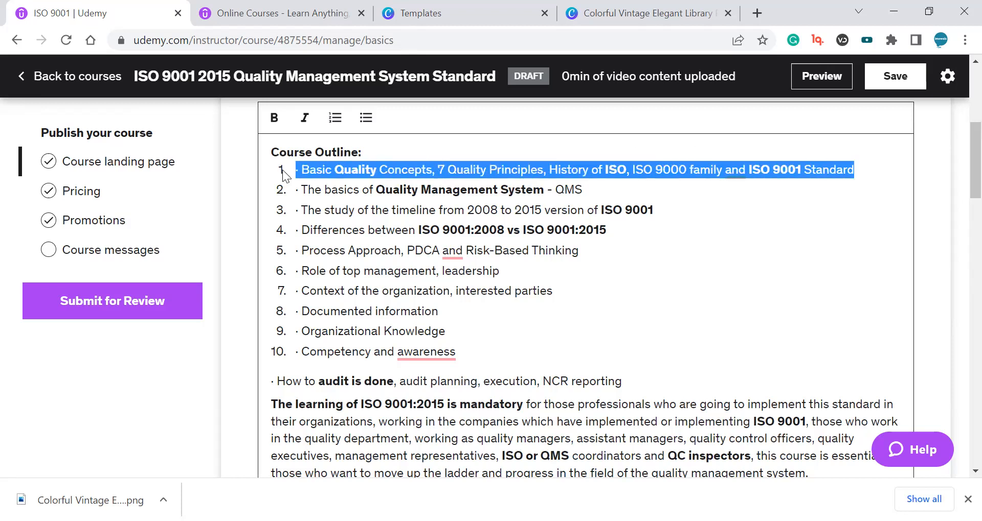
{"action": "left_click", "coordinate": [616, 189]}
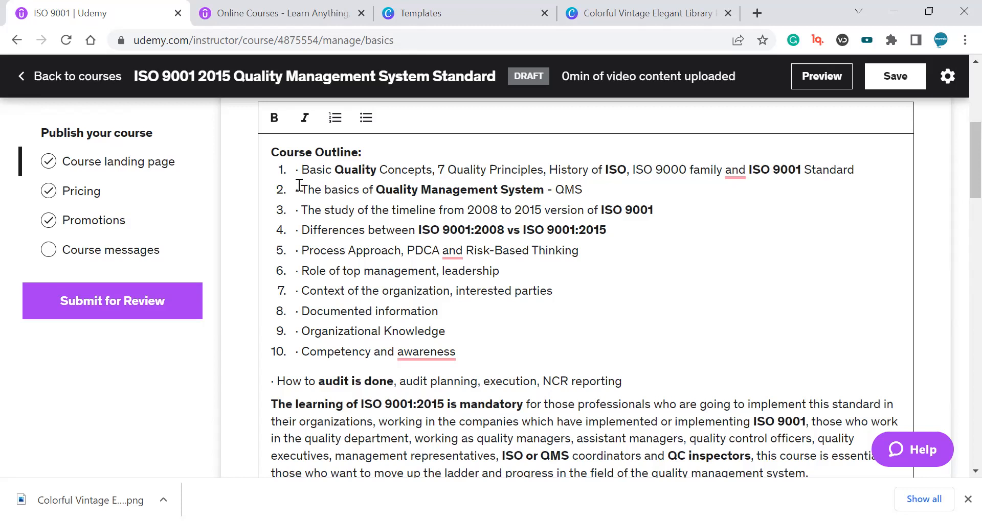
{"action": "left_click_drag", "start_coordinate": [299, 170], "coordinate": [460, 353]}
{"action": "scroll", "coordinate": [414, 321], "scroll_direction": "up", "scroll_amount": 3}
{"action": "left_click", "coordinate": [467, 336]}
{"action": "scroll", "coordinate": [467, 335], "scroll_direction": "up", "scroll_amount": 3}
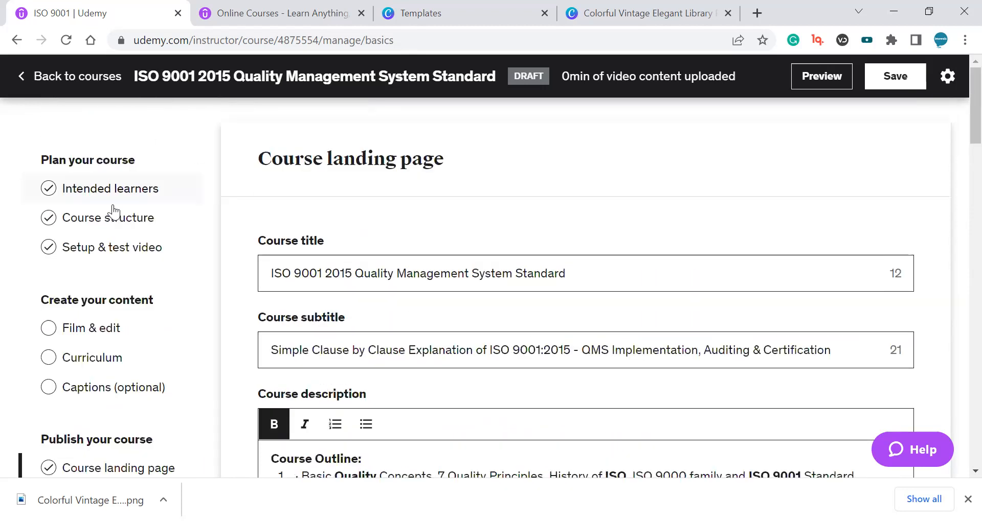
Go to the Curriculum page, leaving the landing page without saving the description changes.
{"action": "left_click", "coordinate": [119, 361]}
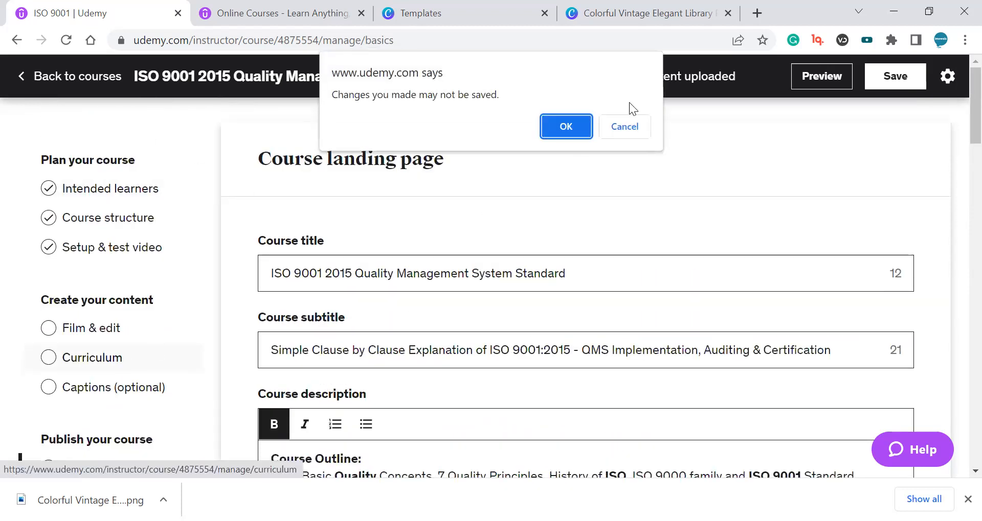
{"action": "left_click", "coordinate": [585, 126]}
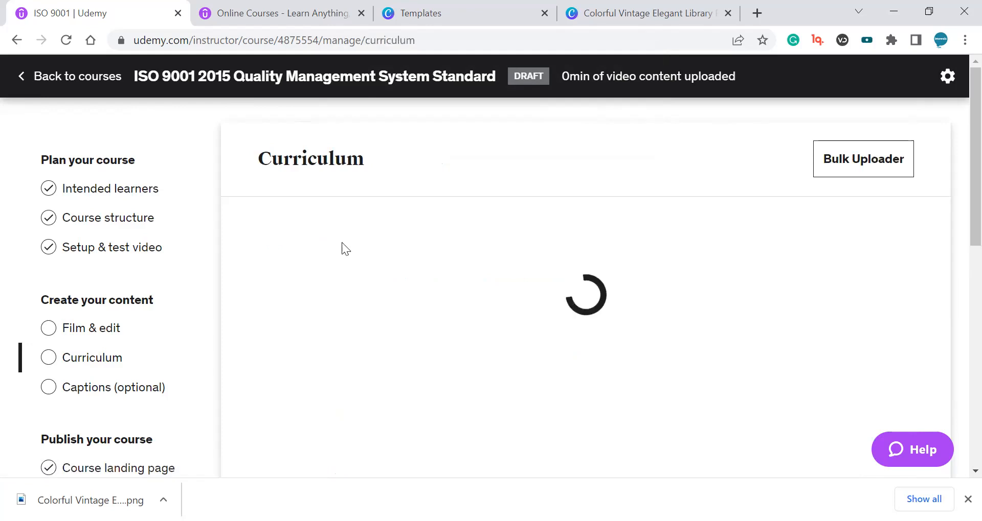
{"action": "scroll", "coordinate": [380, 307], "scroll_direction": "down", "scroll_amount": 3}
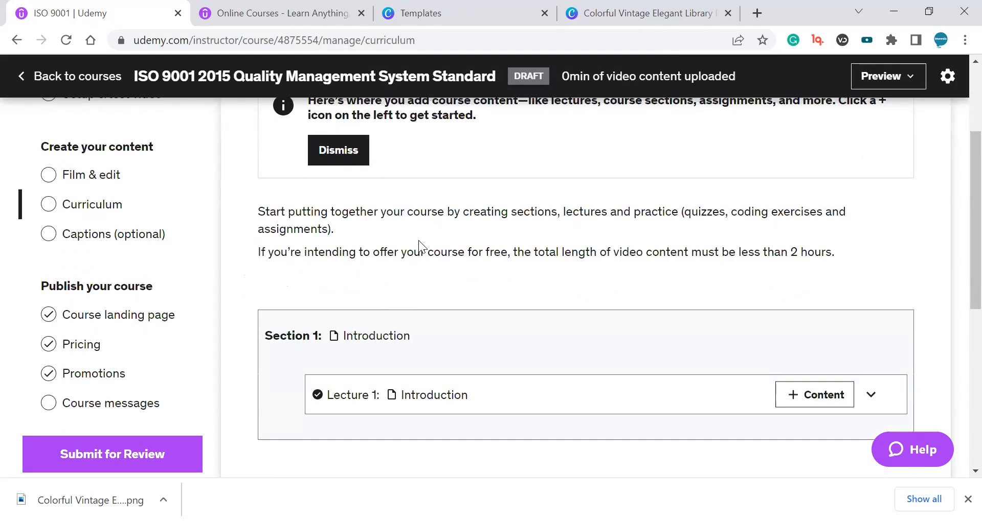
{"action": "scroll", "coordinate": [418, 241], "scroll_direction": "down", "scroll_amount": 3}
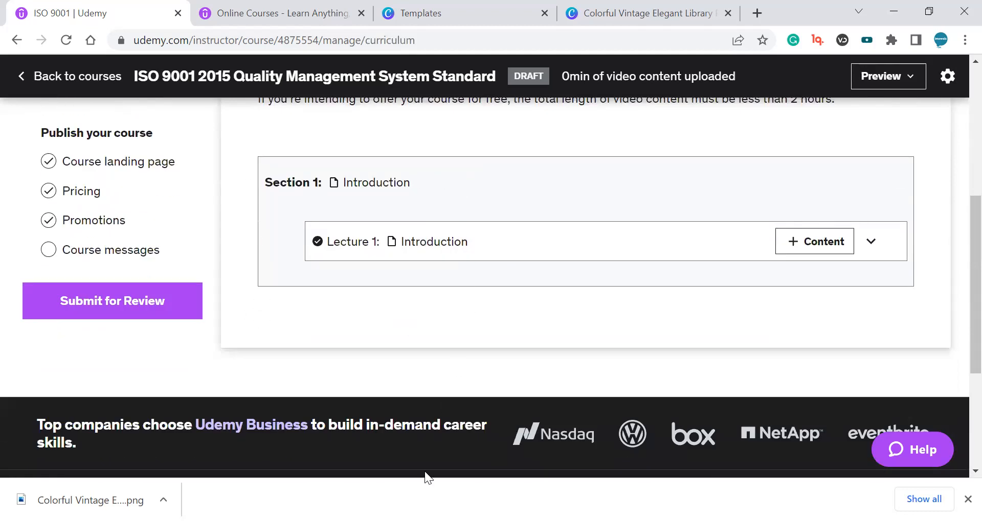
Select the Section 1 title Introduction in the curriculum.
{"action": "double_click", "coordinate": [391, 182]}
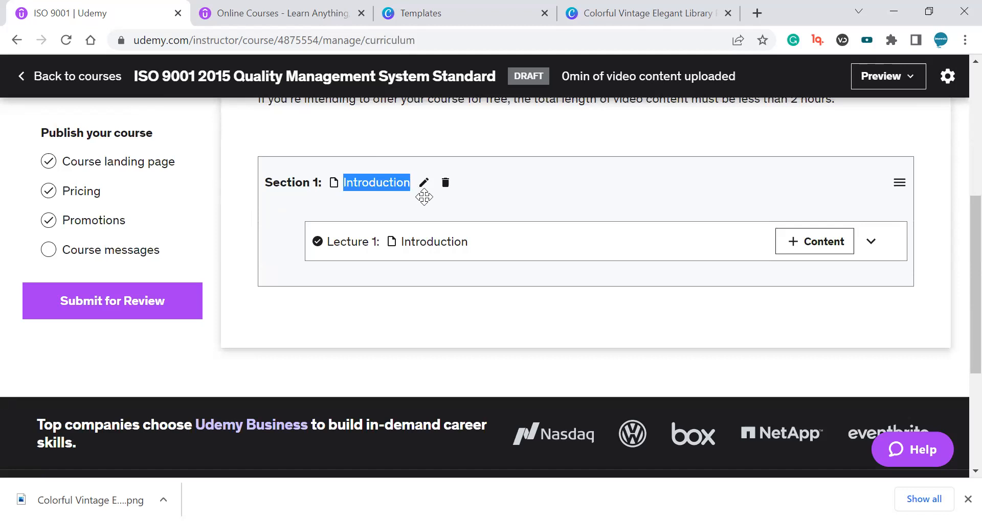
{"action": "scroll", "coordinate": [587, 192], "scroll_direction": "down", "scroll_amount": 1}
{"action": "scroll", "coordinate": [563, 215], "scroll_direction": "up", "scroll_amount": 1}
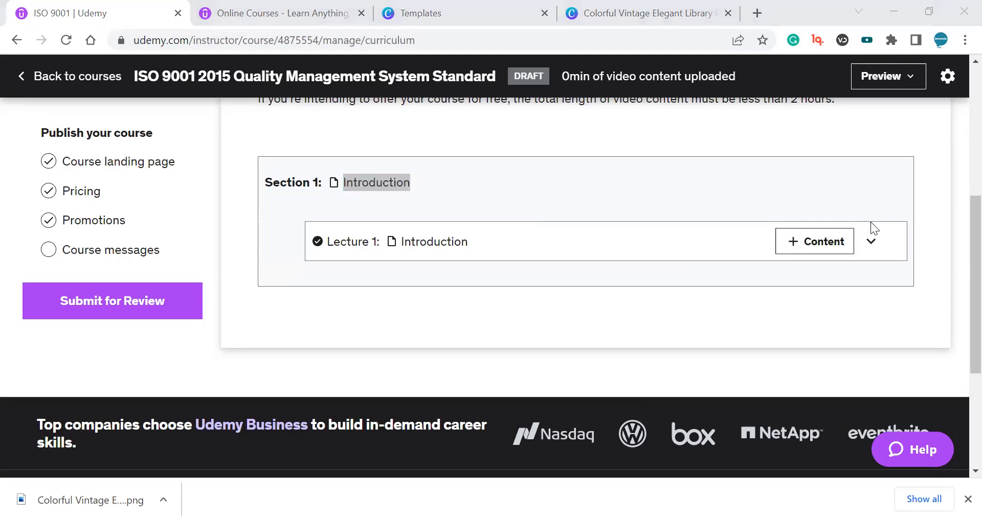
{"action": "scroll", "coordinate": [480, 433], "scroll_direction": "down", "scroll_amount": 2}
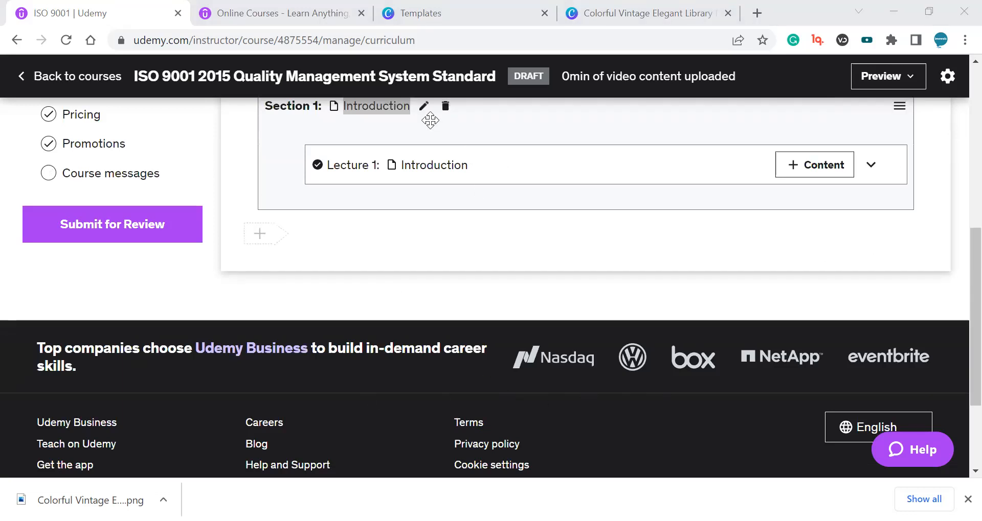
Dismiss the curriculum tip box above the section list.
{"action": "scroll", "coordinate": [422, 202], "scroll_direction": "up", "scroll_amount": 2}
{"action": "scroll", "coordinate": [434, 210], "scroll_direction": "up", "scroll_amount": 2}
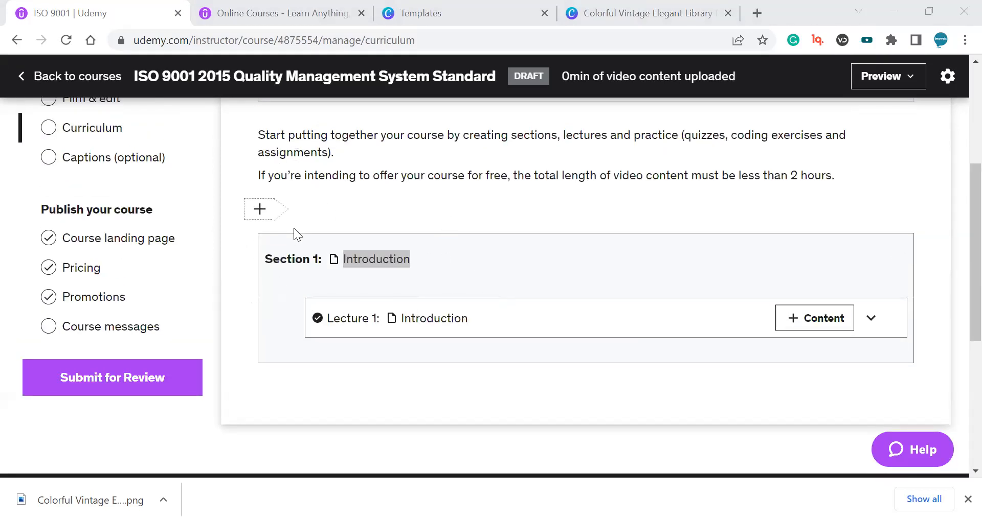
{"action": "scroll", "coordinate": [296, 228], "scroll_direction": "down", "scroll_amount": 1}
{"action": "scroll", "coordinate": [957, 273], "scroll_direction": "up", "scroll_amount": 2}
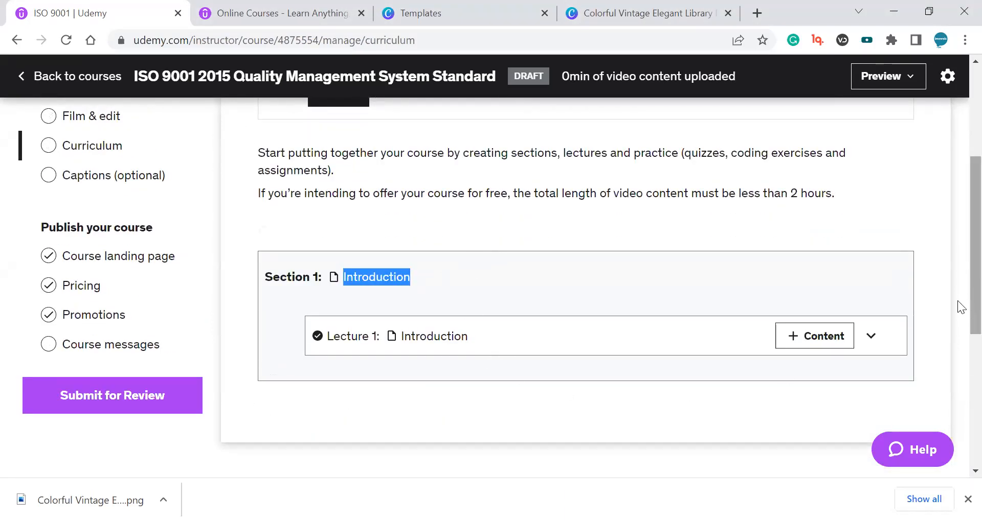
{"action": "scroll", "coordinate": [956, 328], "scroll_direction": "down", "scroll_amount": 3}
{"action": "scroll", "coordinate": [958, 364], "scroll_direction": "up", "scroll_amount": 5}
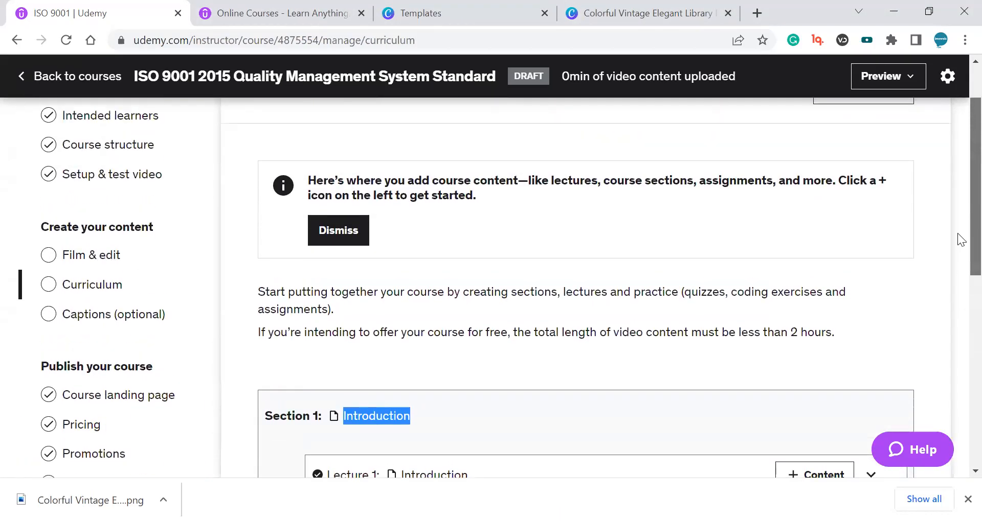
{"action": "left_click", "coordinate": [348, 230]}
{"action": "scroll", "coordinate": [956, 225], "scroll_direction": "down", "scroll_amount": 1}
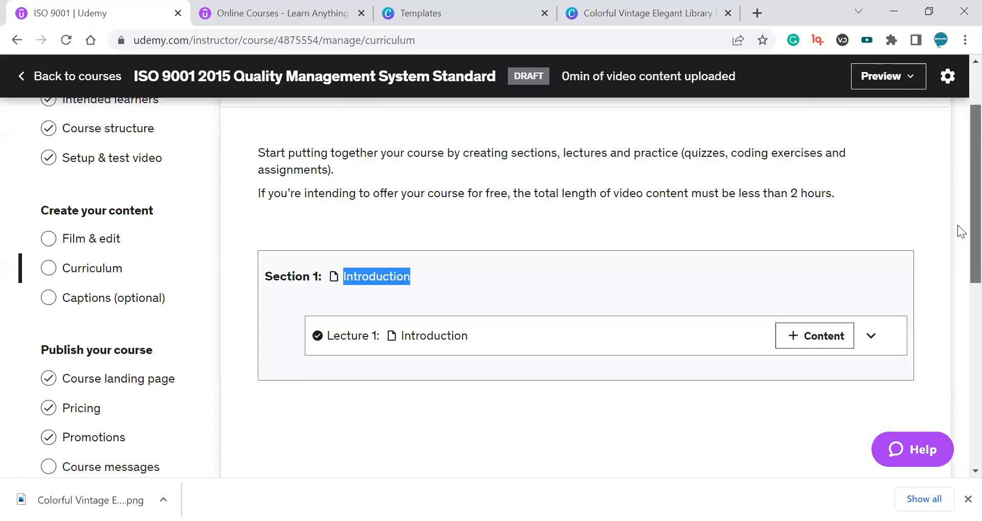
Drag the Introduction section below Lecture 1, leaving the lecture outside any section.
{"action": "mouse_move", "coordinate": [461, 203]}
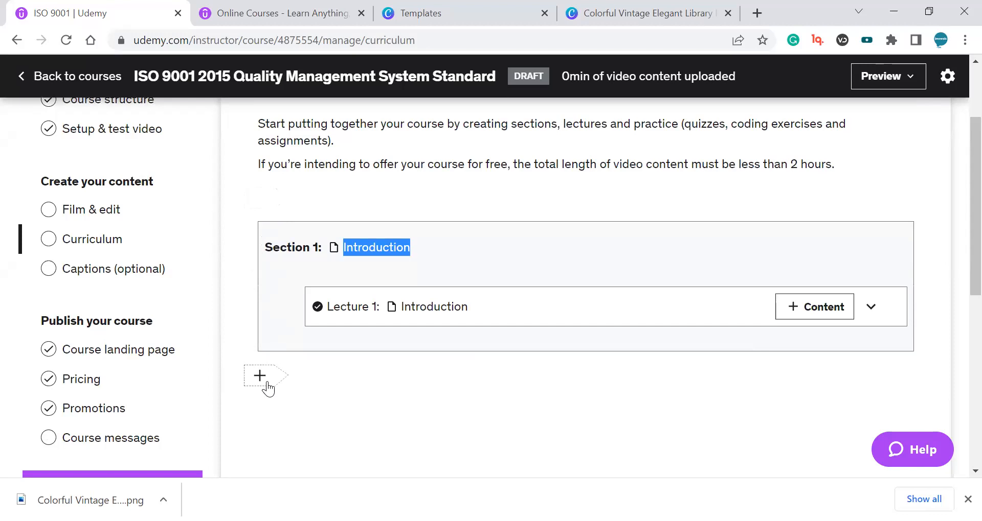
{"action": "left_click_drag", "start_coordinate": [489, 272], "coordinate": [599, 263]}
{"action": "left_click_drag", "start_coordinate": [521, 291], "coordinate": [545, 299]}
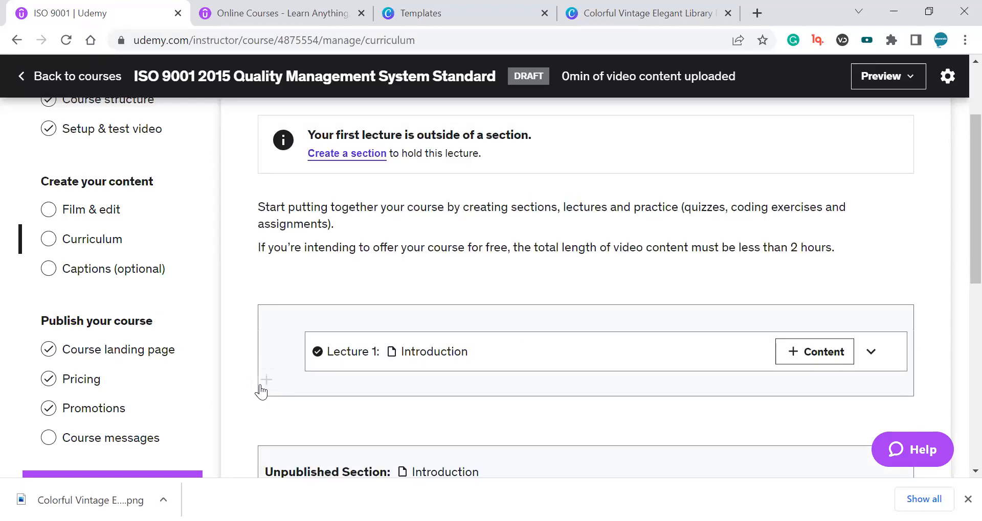
{"action": "scroll", "coordinate": [308, 361], "scroll_direction": "down", "scroll_amount": 1}
{"action": "left_click_drag", "start_coordinate": [812, 407], "coordinate": [807, 274]}
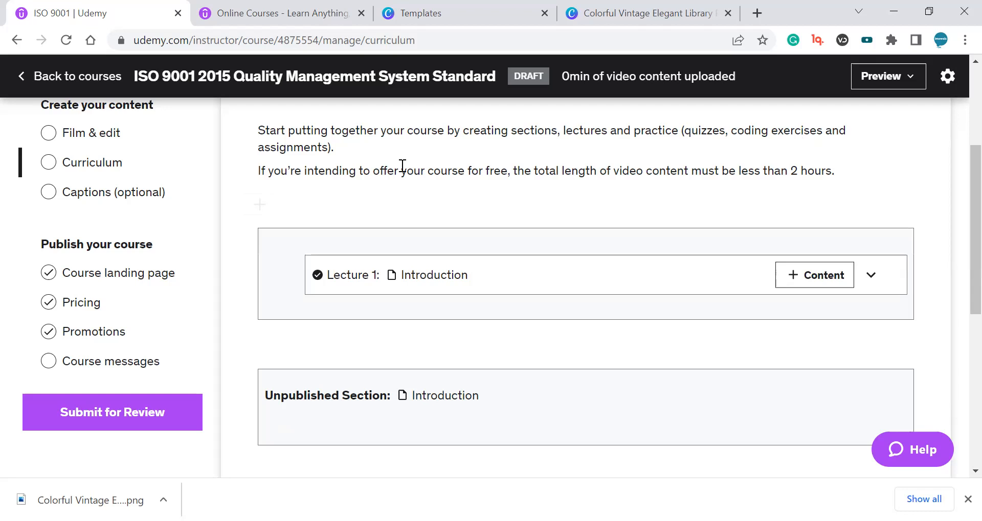
{"action": "scroll", "coordinate": [404, 174], "scroll_direction": "up", "scroll_amount": 3}
{"action": "scroll", "coordinate": [347, 325], "scroll_direction": "down", "scroll_amount": 2}
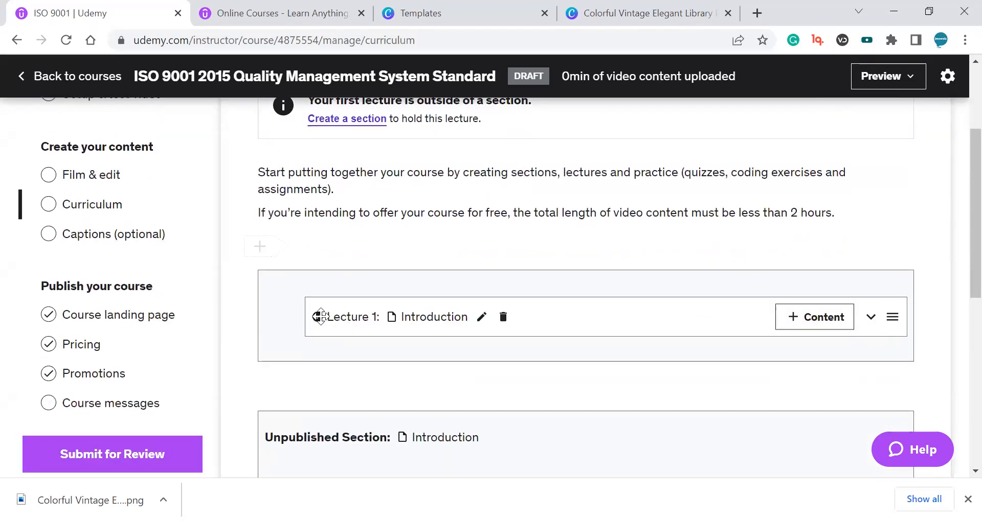
{"action": "left_click", "coordinate": [265, 251]}
{"action": "left_click", "coordinate": [394, 215]}
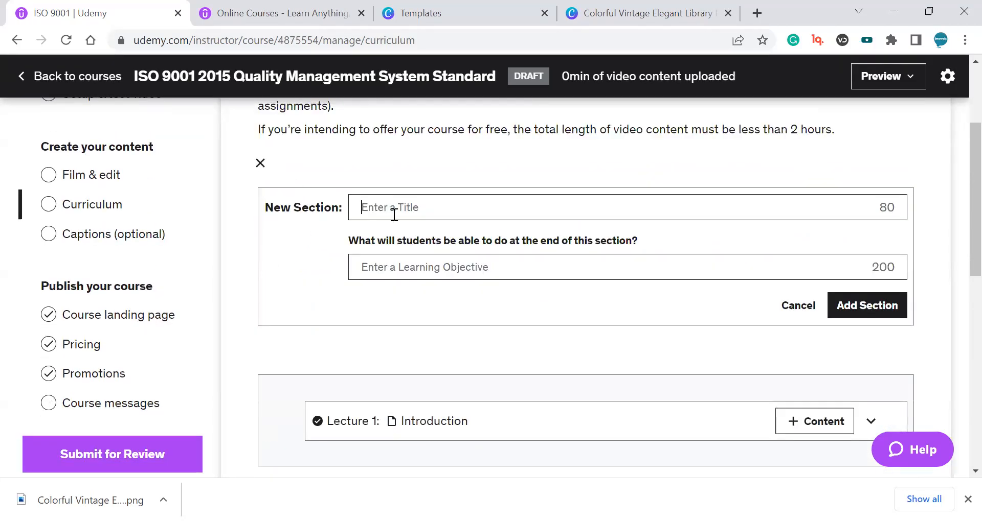
{"action": "left_click", "coordinate": [260, 162]}
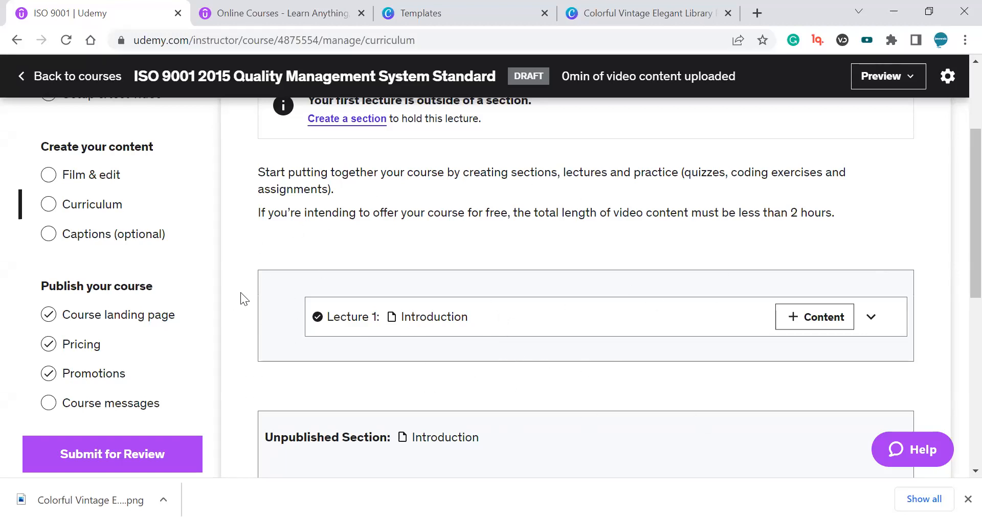
Add a new section titled Section 01 above the Introduction lecture.
{"action": "left_click", "coordinate": [259, 246]}
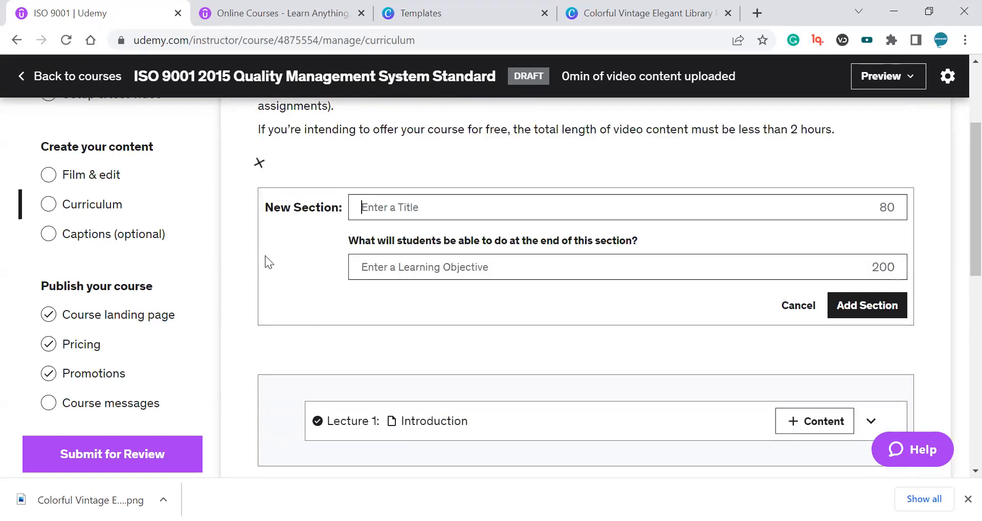
{"action": "type", "text": "S"}
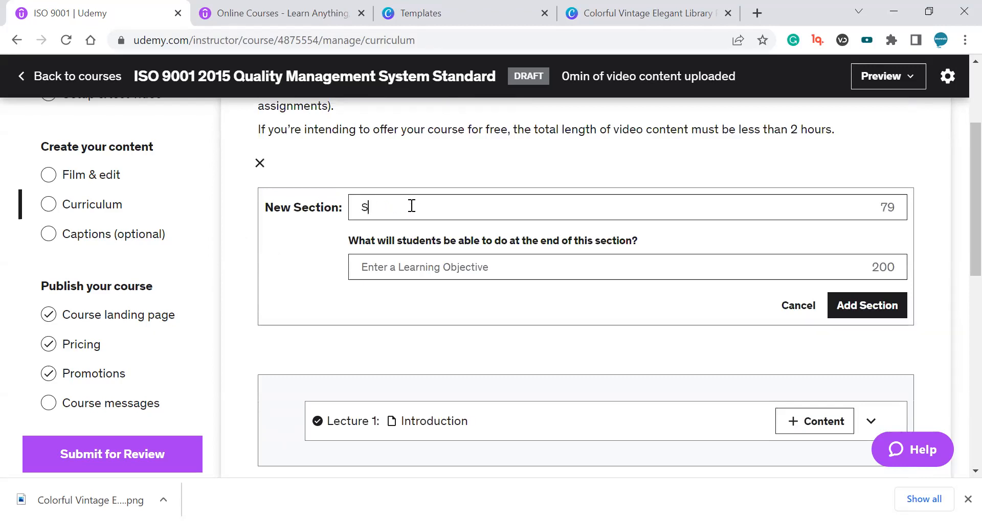
{"action": "type", "text": "ection 01"}
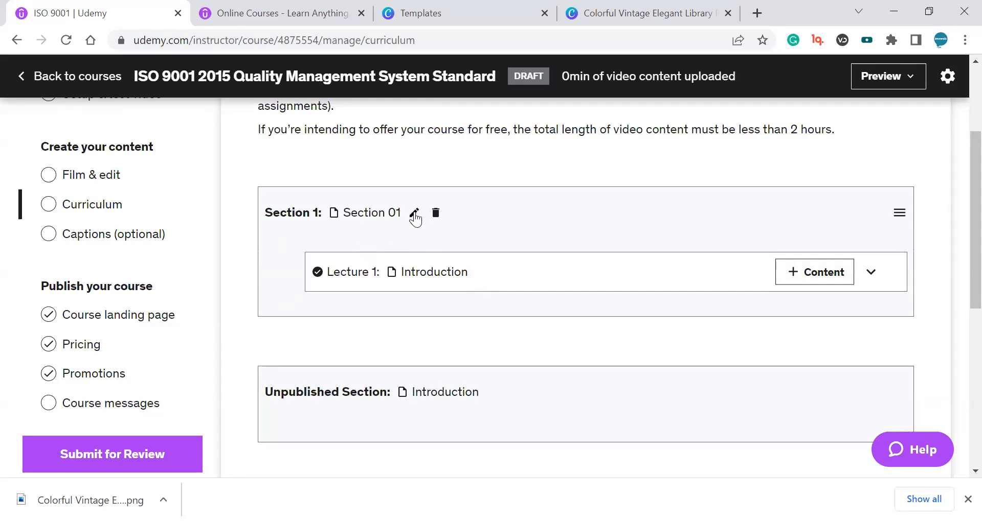
Rename Section 1 to Introdcution.
{"action": "left_click", "coordinate": [415, 211]}
{"action": "key", "text": "ctrl+a"}
{"action": "type", "text": "Introdcution"}
{"action": "key", "text": "Return"}
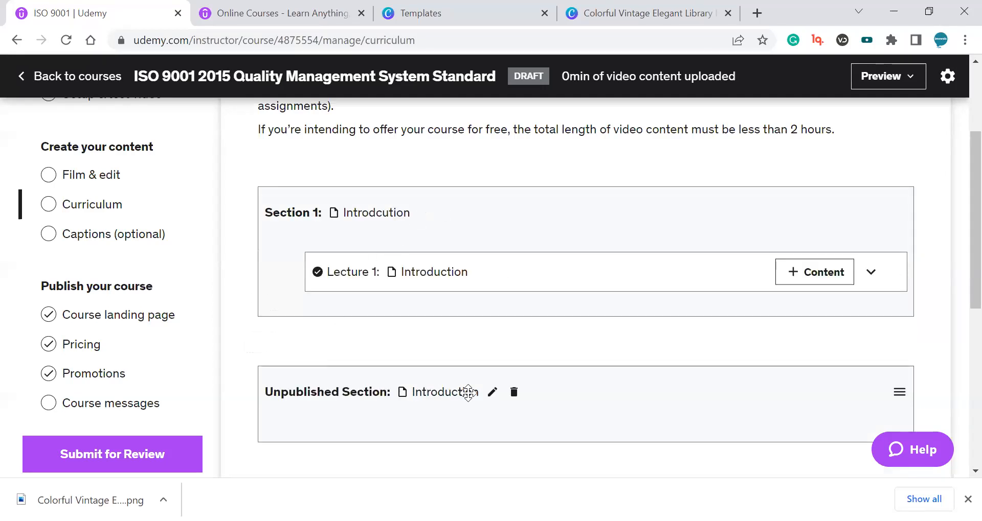
Rename the unpublished Introduction section to Information.
{"action": "left_click", "coordinate": [491, 393]}
{"action": "key", "text": "ctrl+a"}
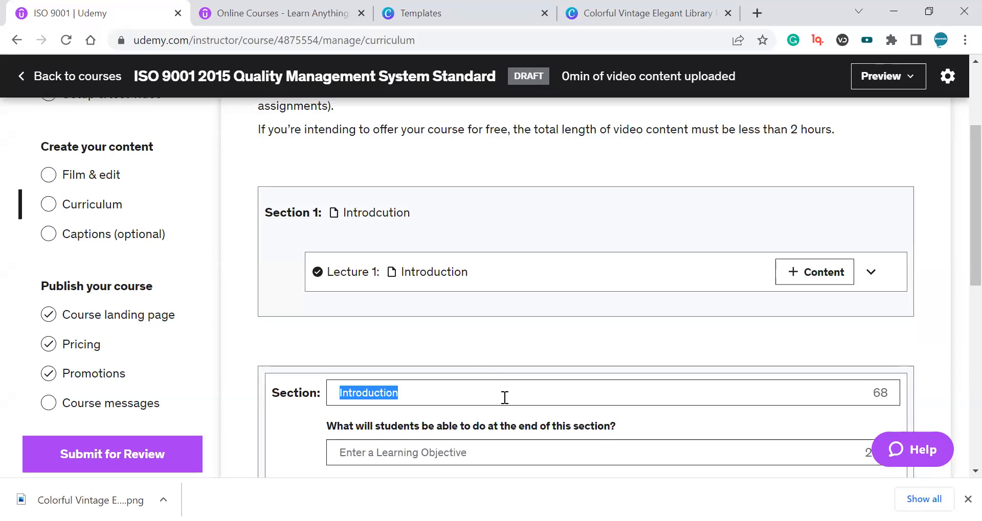
{"action": "type", "text": "If"}
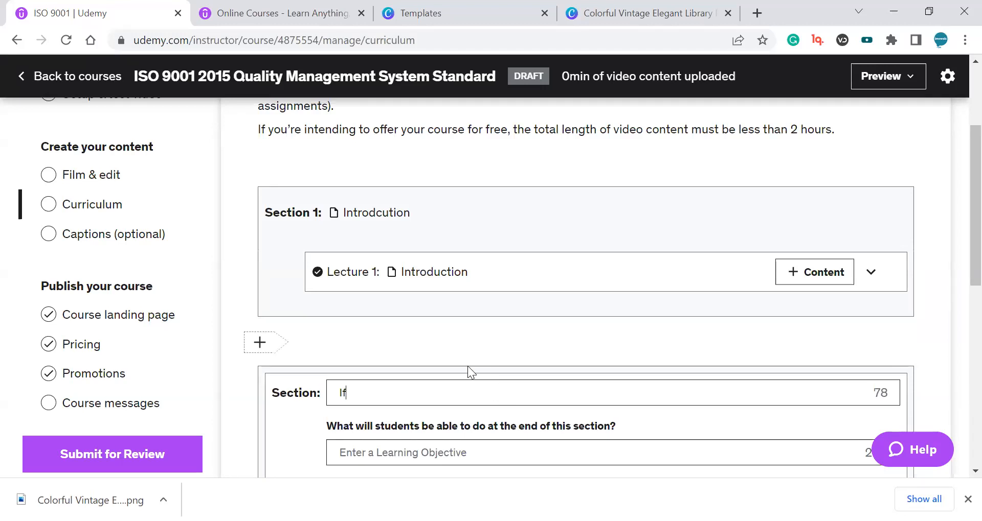
{"action": "type", "text": "formation"}
{"action": "key", "text": "Return"}
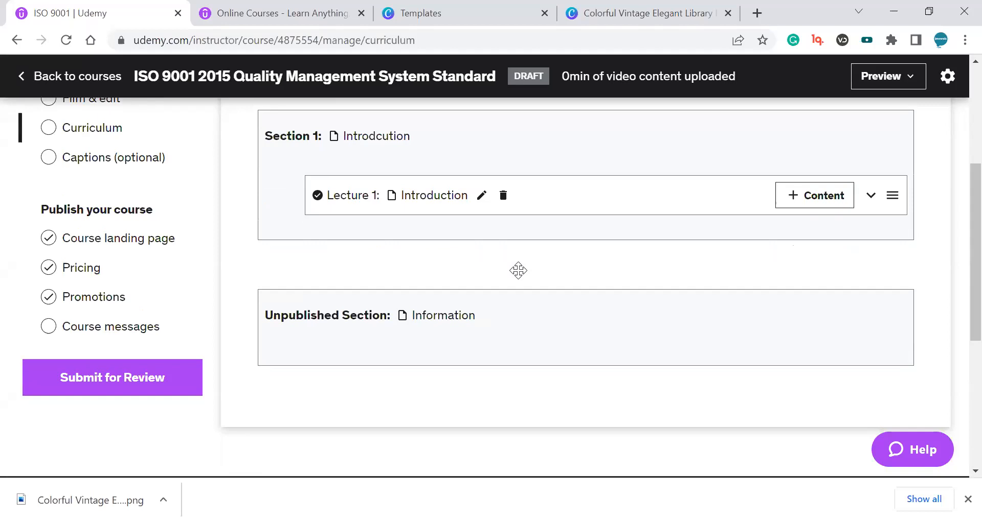
Add a new section titled Conclusion after the Information section.
{"action": "left_click", "coordinate": [257, 391]}
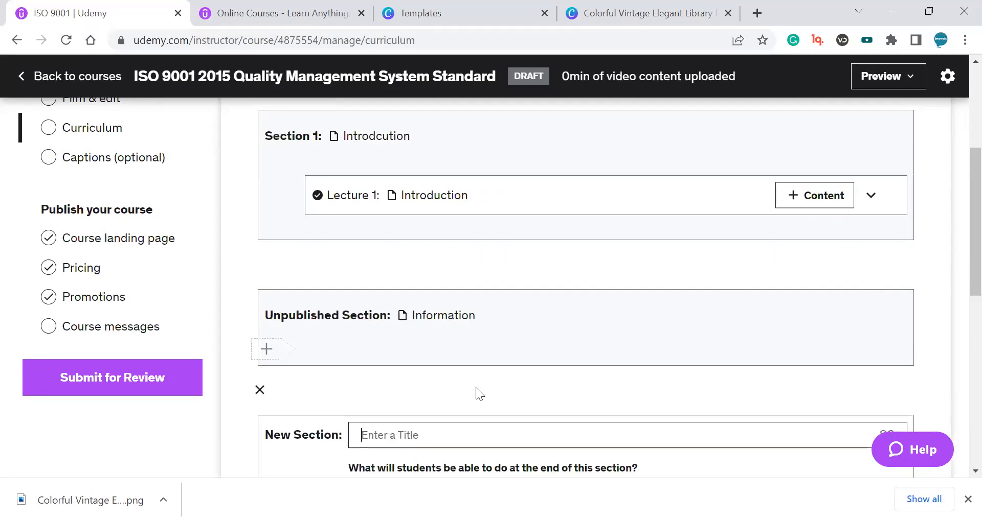
{"action": "scroll", "coordinate": [476, 389], "scroll_direction": "down", "scroll_amount": 3}
{"action": "type", "text": "Qua"}
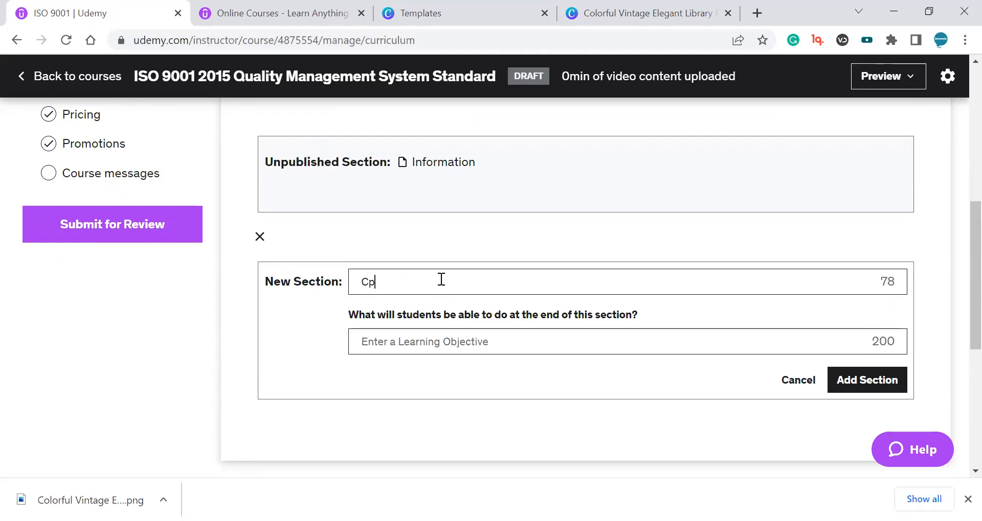
{"action": "key", "text": "BackSpace"}
{"action": "key", "text": "BackSpace"}
{"action": "key", "text": "BackSpace"}
{"action": "type", "text": "Cocl"}
{"action": "key", "text": "BackSpace"}
{"action": "key", "text": "BackSpace"}
{"action": "type", "text": "nclusion"}
{"action": "key", "text": "Return"}
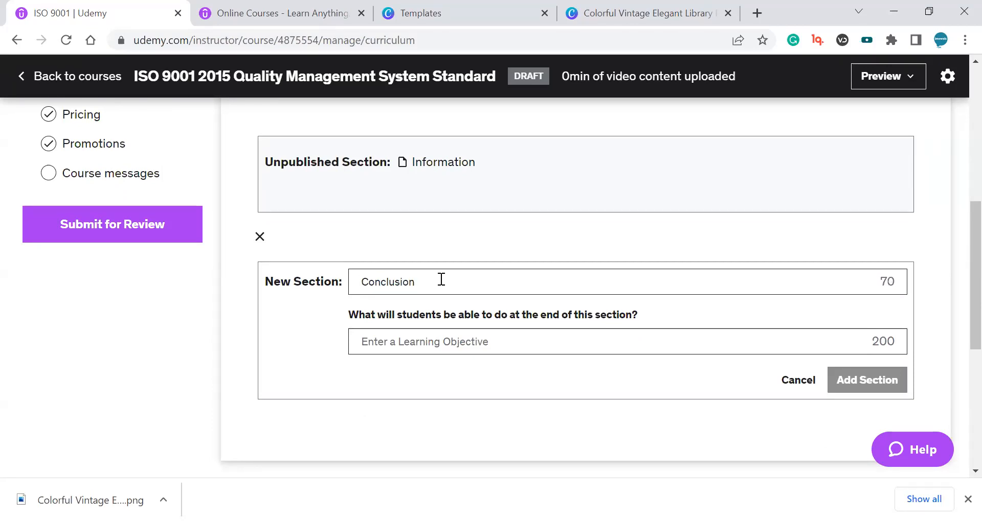
Add a second lecture titled Lecture 02 to Section 1.
{"action": "scroll", "coordinate": [460, 327], "scroll_direction": "up", "scroll_amount": 3}
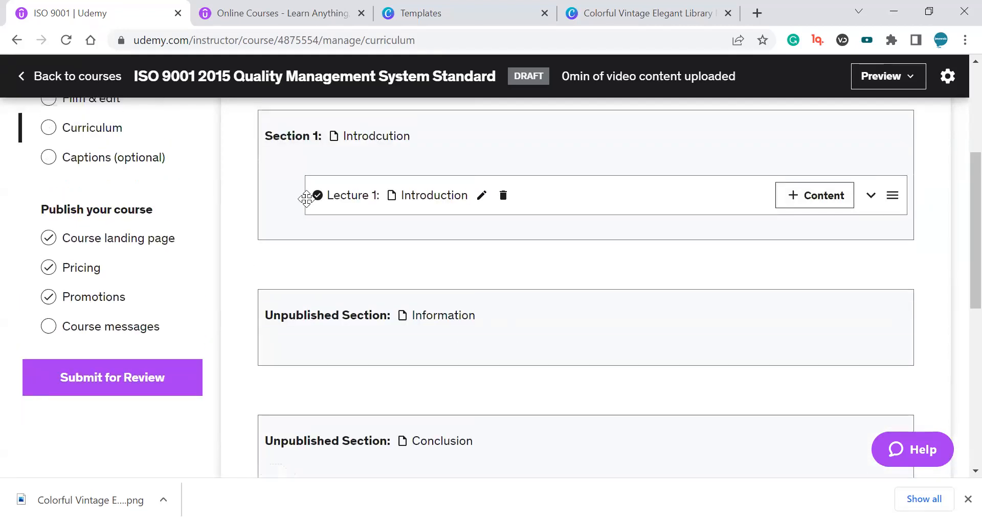
{"action": "mouse_move", "coordinate": [263, 231]}
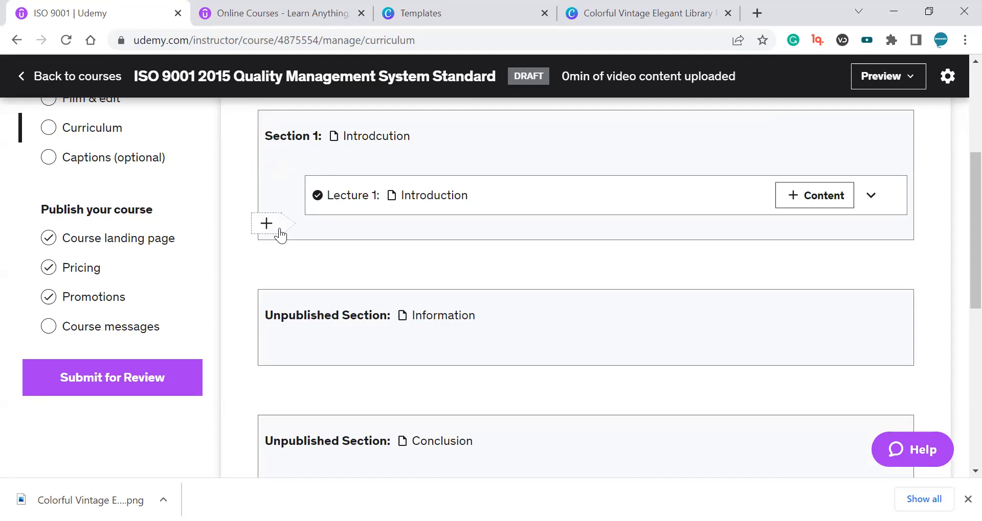
{"action": "left_click", "coordinate": [279, 231]}
{"action": "left_click", "coordinate": [358, 247]}
{"action": "type", "text": "Lecture 01"}
{"action": "key", "text": "BackSpace"}
{"action": "type", "text": "2"}
{"action": "key", "text": "Return"}
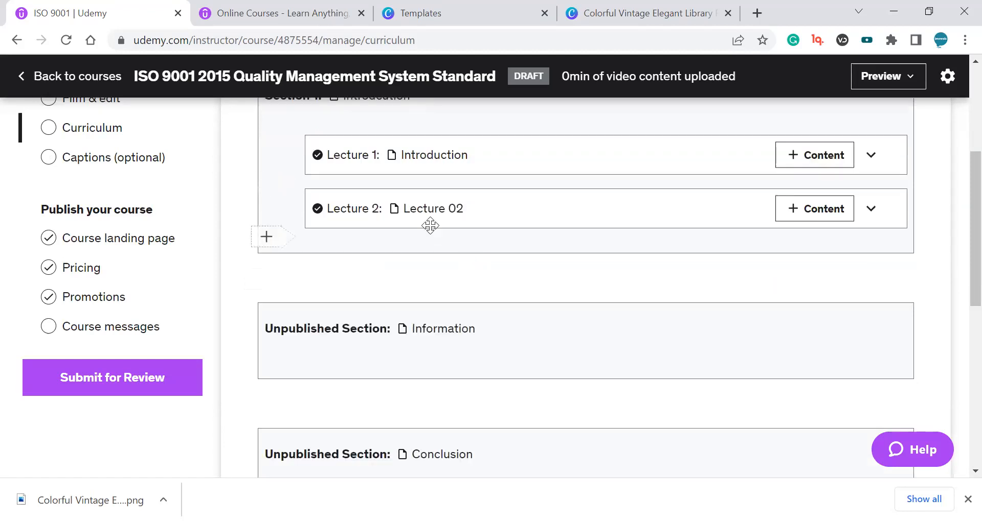
Add a third lecture titled asdas to Section 1.
{"action": "left_click", "coordinate": [279, 242]}
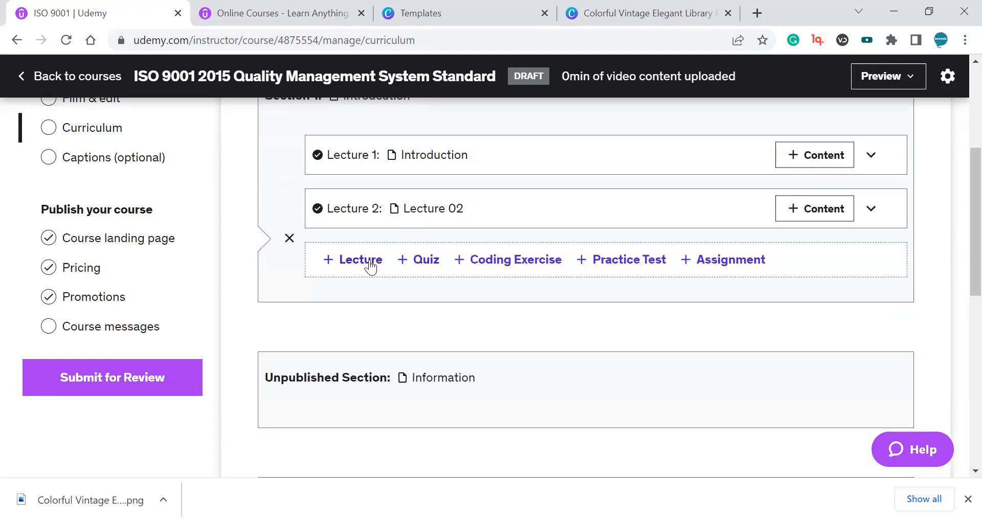
{"action": "left_click", "coordinate": [367, 263]}
{"action": "type", "text": "asdas"}
{"action": "key", "text": "Return"}
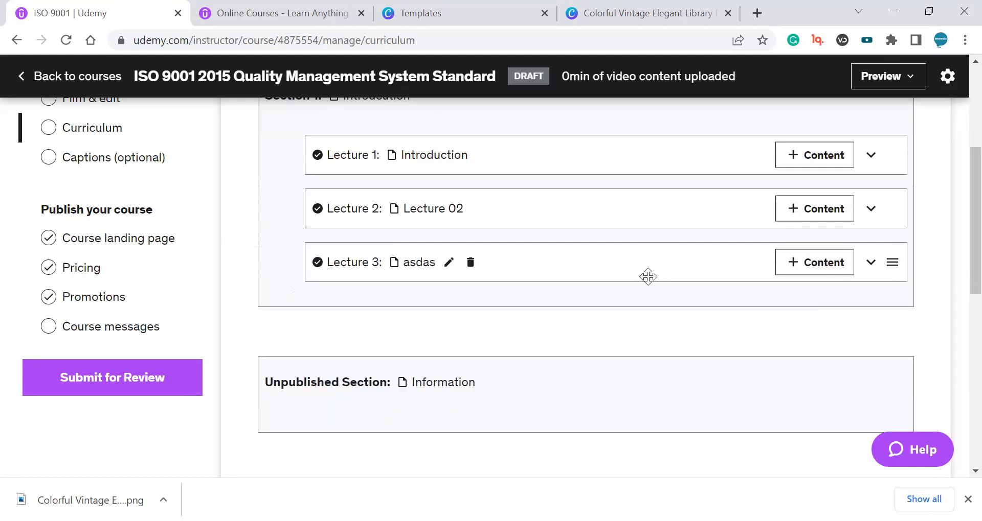
Open the content type options for the Introduction lecture.
{"action": "scroll", "coordinate": [517, 306], "scroll_direction": "down", "scroll_amount": 2}
{"action": "scroll", "coordinate": [436, 306], "scroll_direction": "down", "scroll_amount": 2}
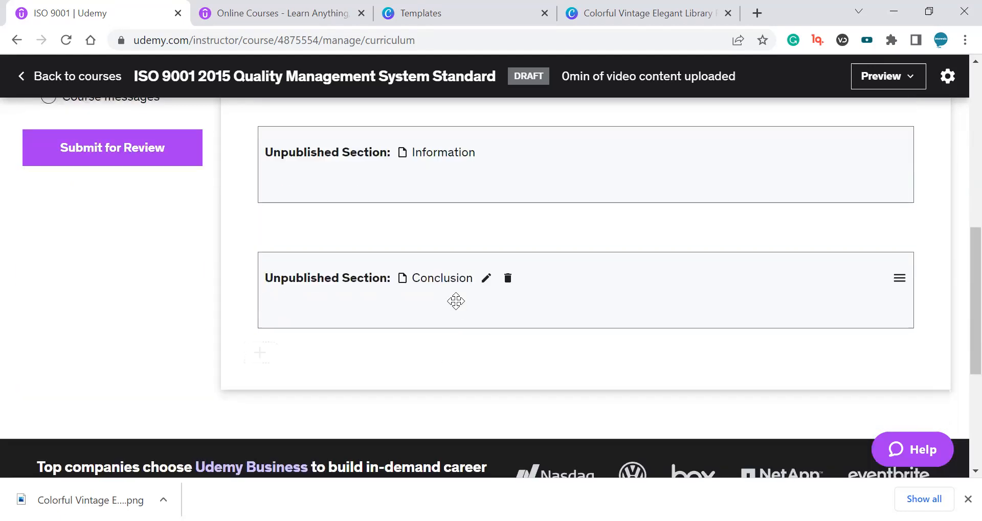
{"action": "scroll", "coordinate": [456, 294], "scroll_direction": "up", "scroll_amount": 6}
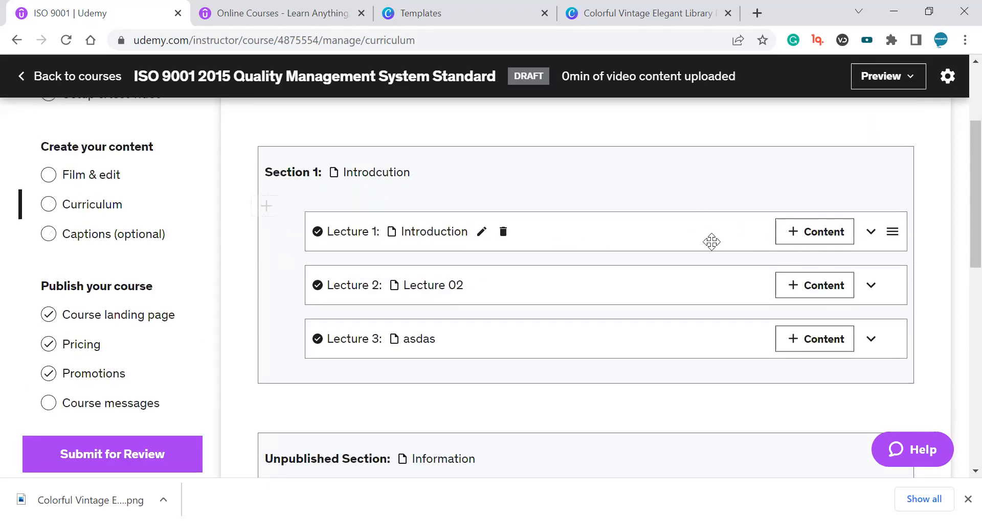
{"action": "left_click", "coordinate": [819, 236]}
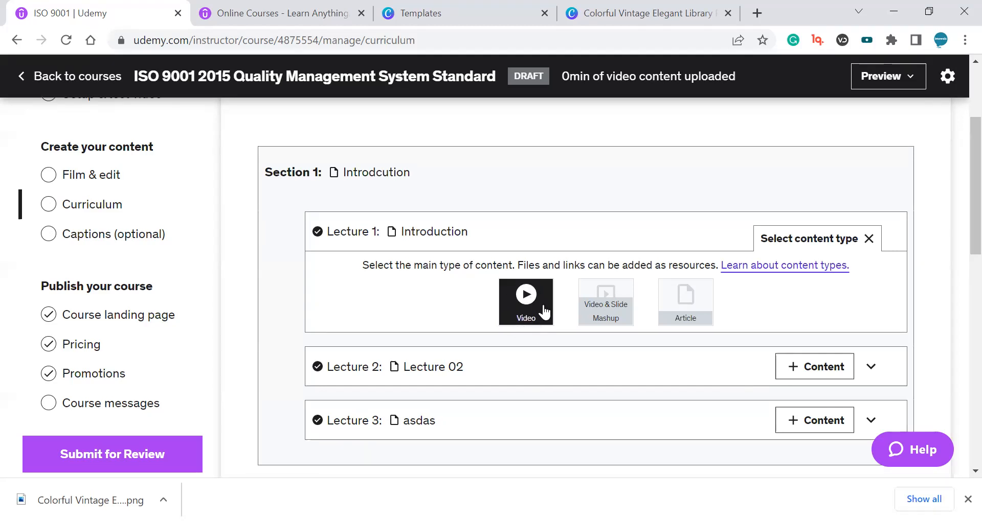
{"action": "left_click_drag", "start_coordinate": [561, 77], "coordinate": [736, 79]}
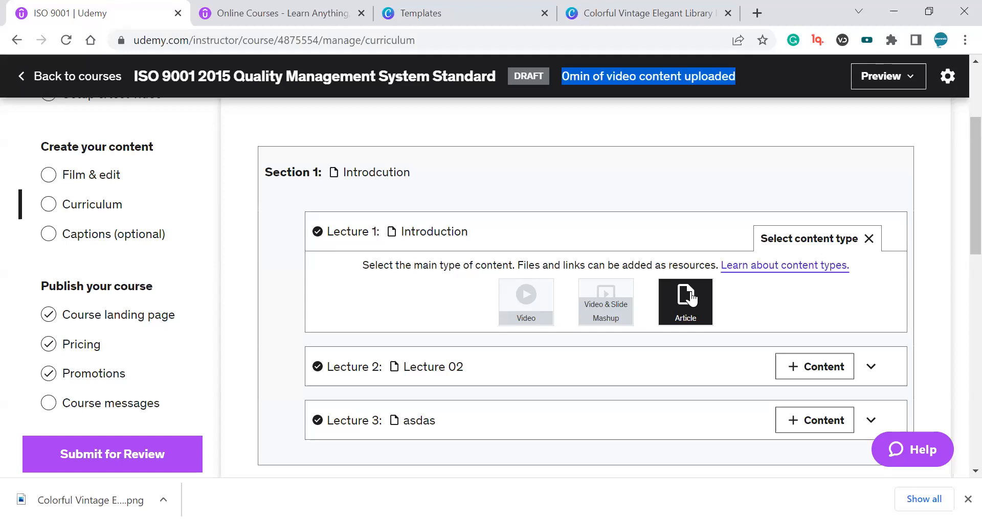
{"action": "left_click", "coordinate": [595, 78]}
{"action": "left_click_drag", "start_coordinate": [560, 77], "coordinate": [736, 71]}
{"action": "triple_click", "coordinate": [709, 78]}
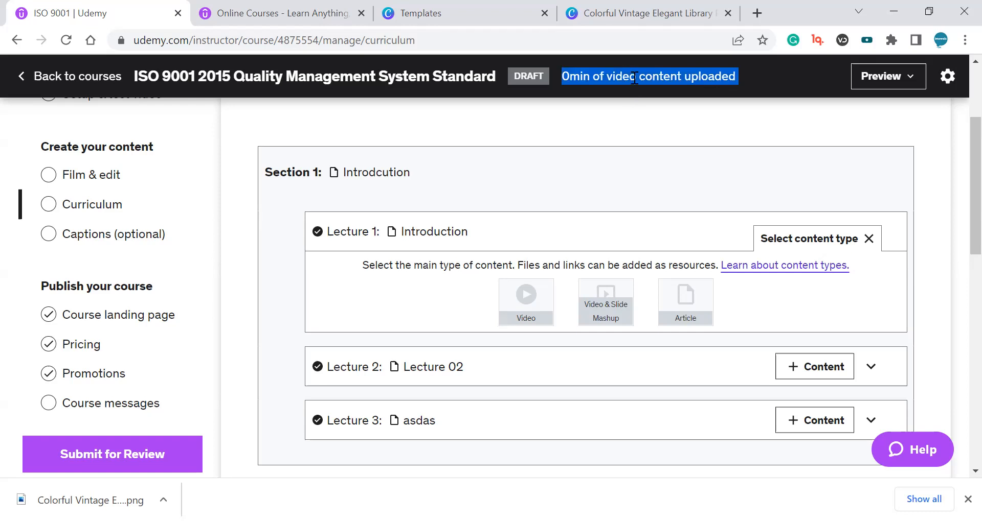
{"action": "triple_click", "coordinate": [593, 76]}
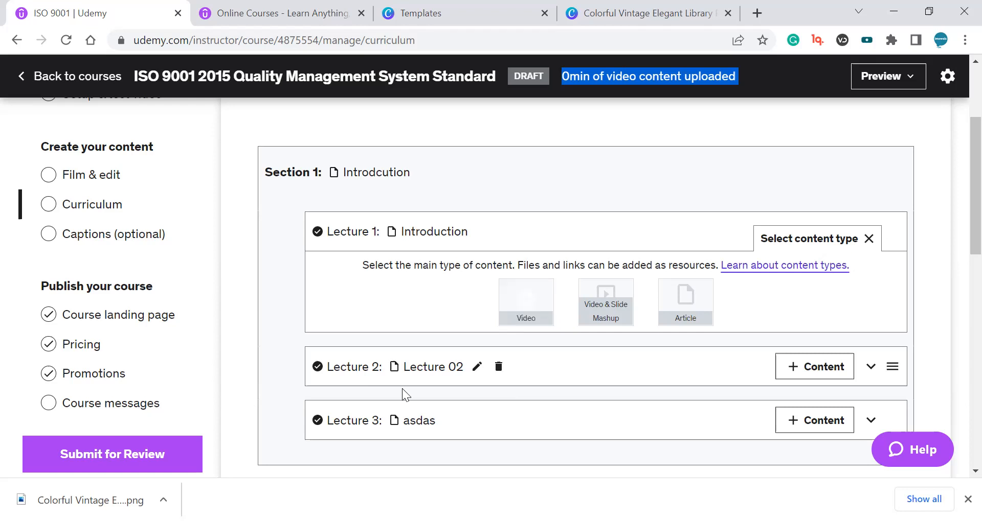
Open the content type options for the Lecture 02 and asdas lectures.
{"action": "scroll", "coordinate": [495, 377], "scroll_direction": "down", "scroll_amount": 3}
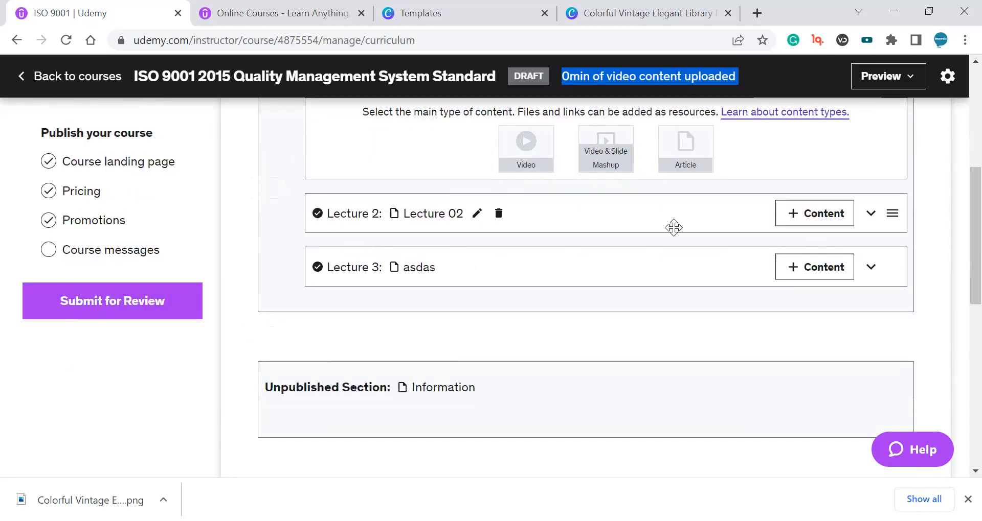
{"action": "left_click", "coordinate": [804, 215]}
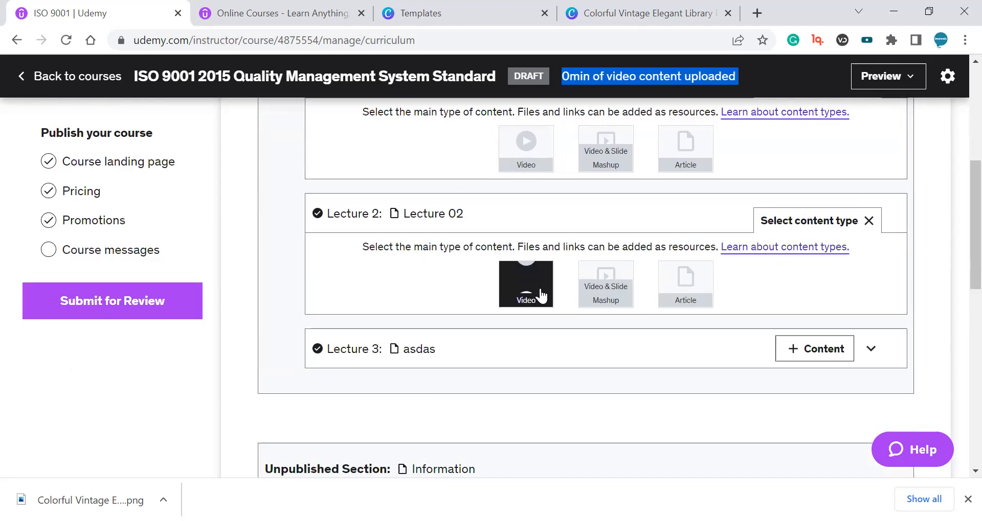
{"action": "left_click", "coordinate": [812, 348]}
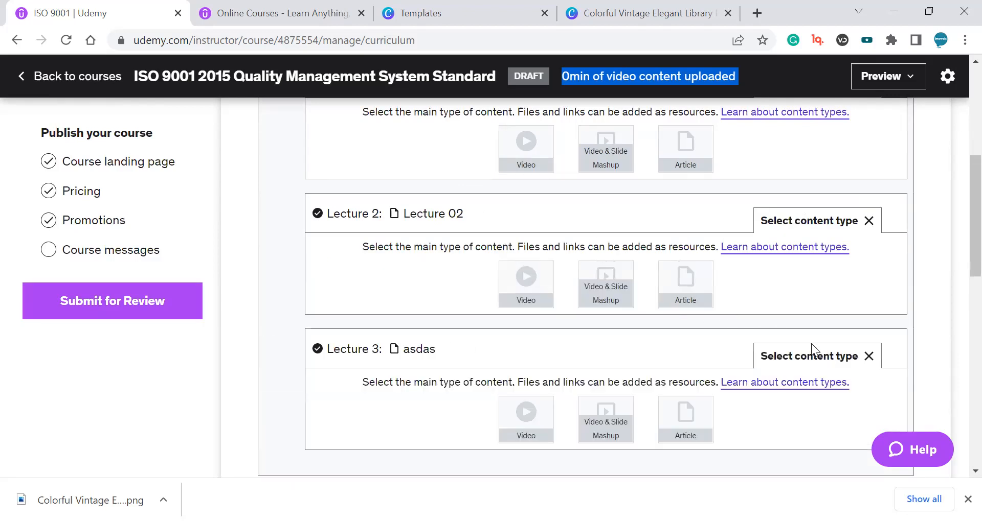
{"action": "scroll", "coordinate": [536, 257], "scroll_direction": "down", "scroll_amount": 7}
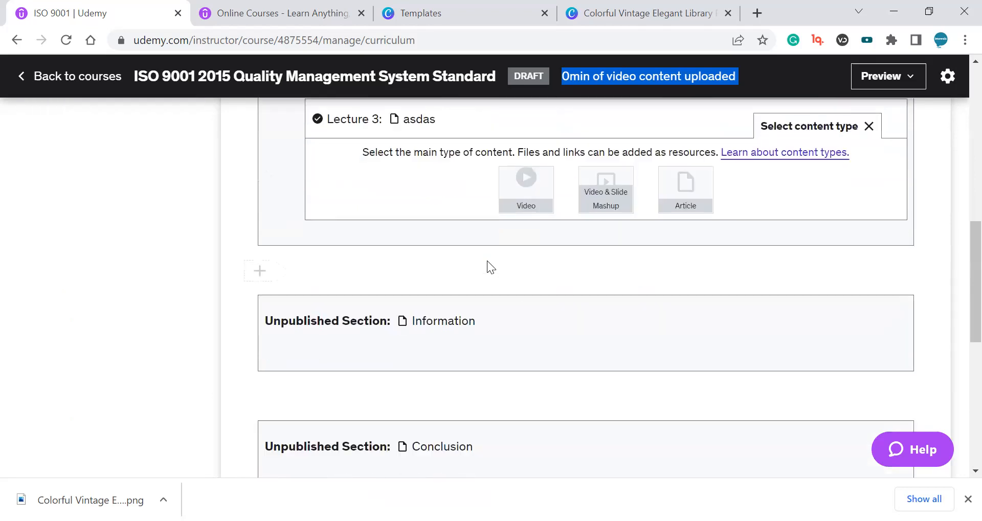
Review the curriculum's sections and lectures from the Conclusion section back up to Section 1.
{"action": "scroll", "coordinate": [434, 327], "scroll_direction": "down", "scroll_amount": 2}
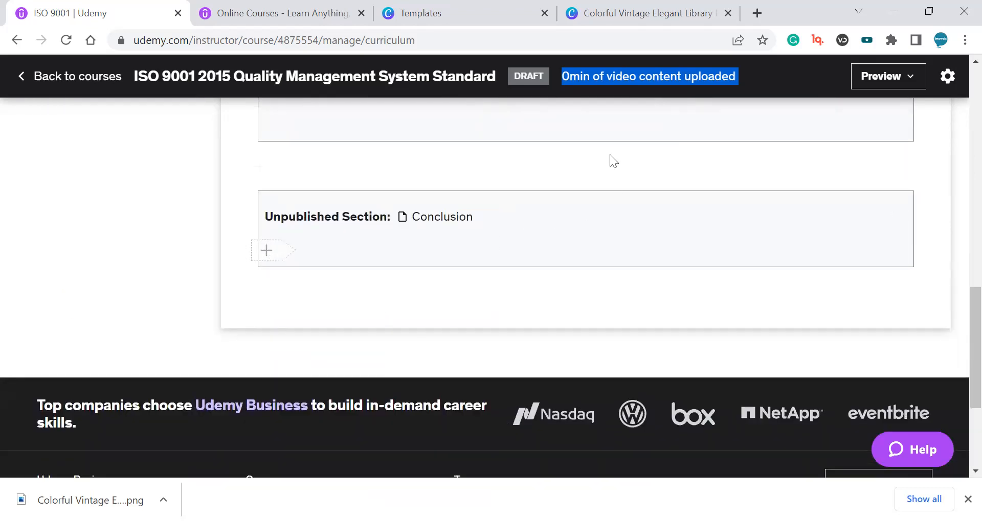
{"action": "left_click", "coordinate": [590, 78]}
{"action": "left_click_drag", "start_coordinate": [561, 77], "coordinate": [737, 75]}
{"action": "scroll", "coordinate": [453, 276], "scroll_direction": "up", "scroll_amount": 5}
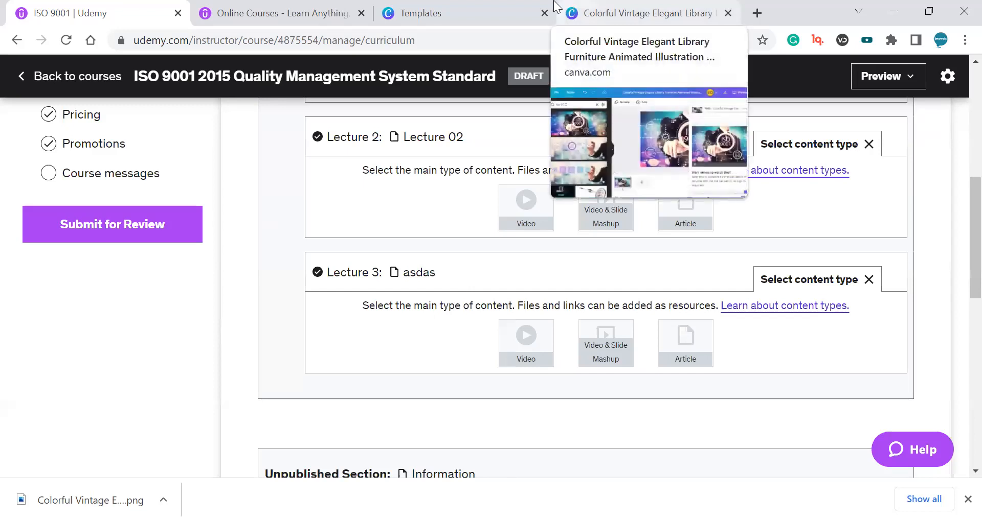
{"action": "scroll", "coordinate": [910, 344], "scroll_direction": "down", "scroll_amount": 3}
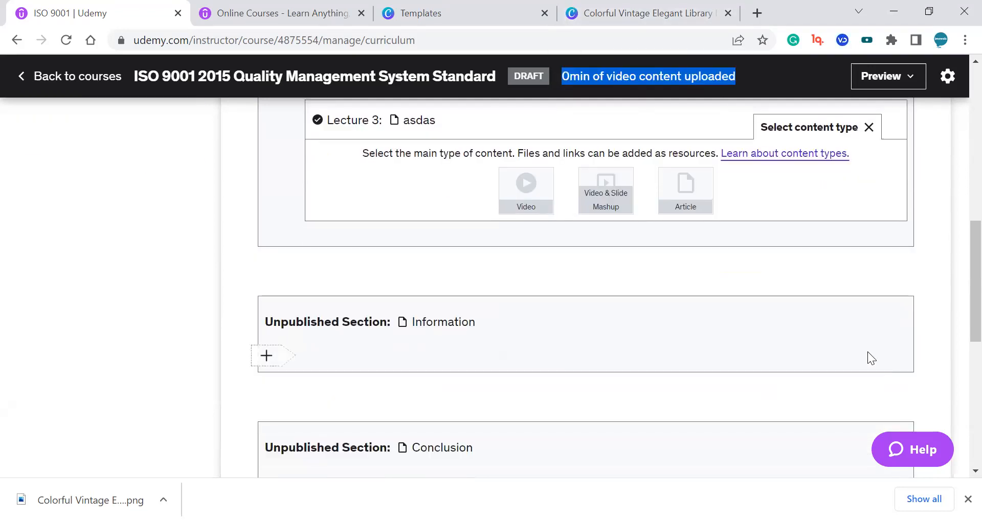
{"action": "scroll", "coordinate": [868, 353], "scroll_direction": "up", "scroll_amount": 10}
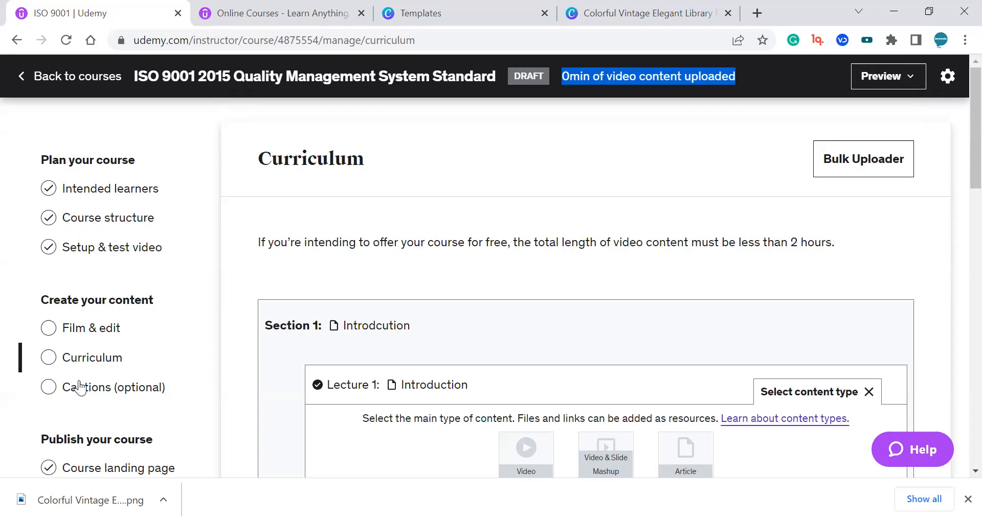
{"action": "scroll", "coordinate": [80, 386], "scroll_direction": "down", "scroll_amount": 1}
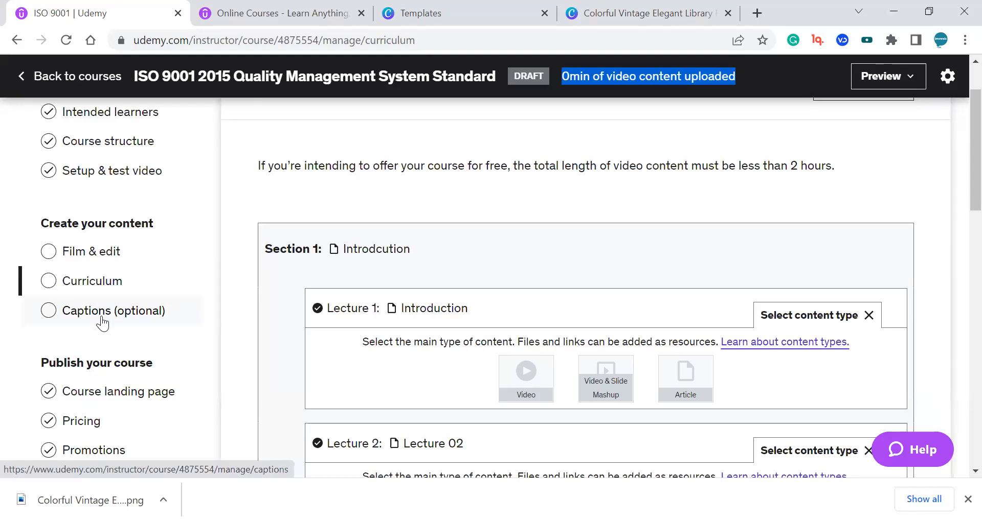
{"action": "mouse_move", "coordinate": [385, 250]}
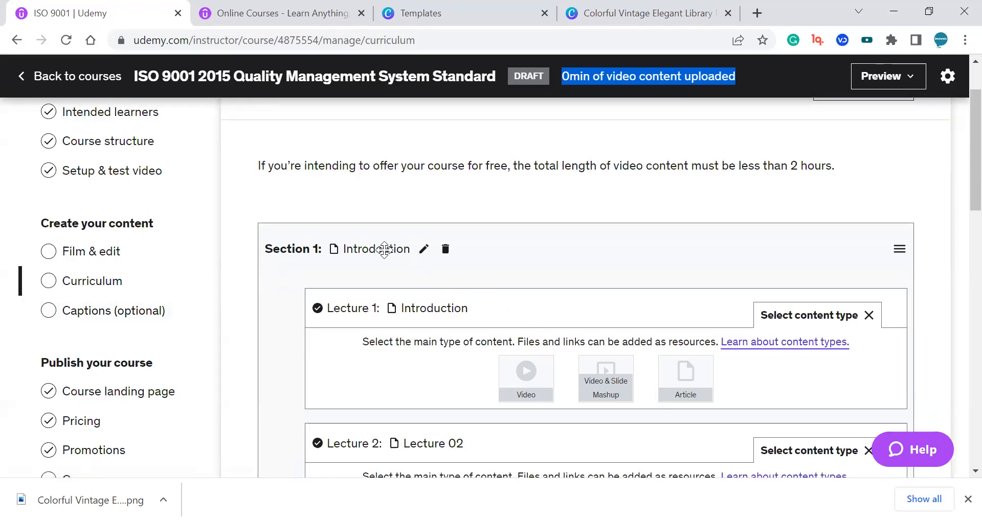
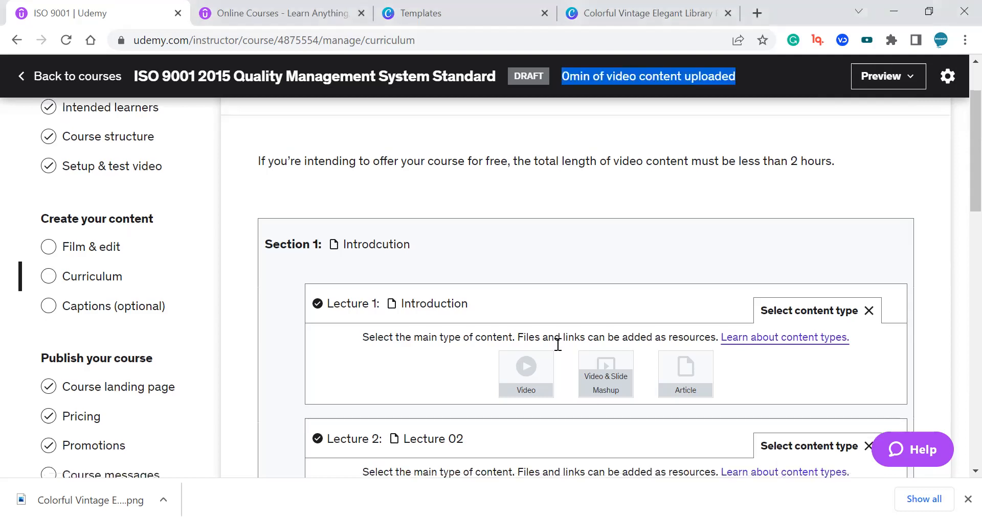
Scroll through the curriculum to review Section 1's lectures and the remaining sections.
{"action": "scroll", "coordinate": [557, 339], "scroll_direction": "down", "scroll_amount": 9}
{"action": "scroll", "coordinate": [760, 282], "scroll_direction": "up", "scroll_amount": 5}
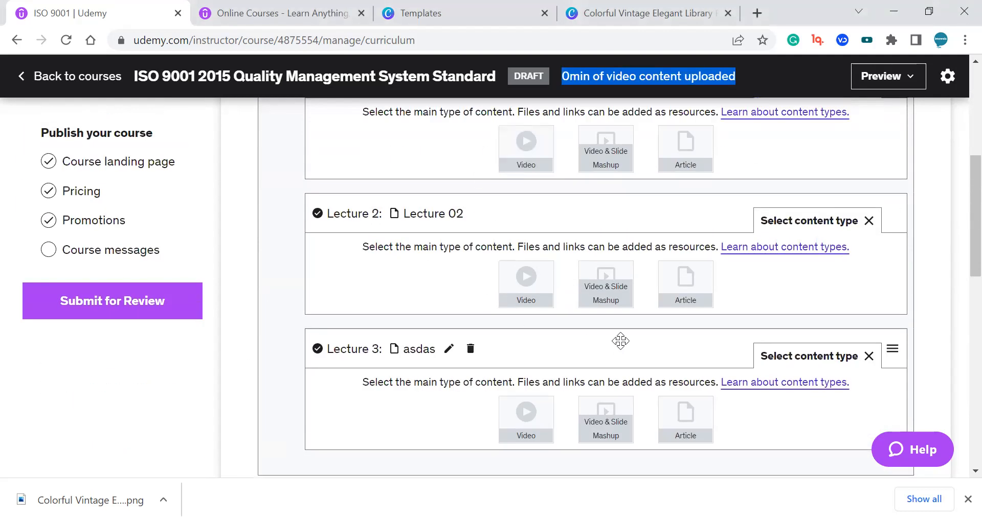
{"action": "scroll", "coordinate": [544, 205], "scroll_direction": "down", "scroll_amount": 5}
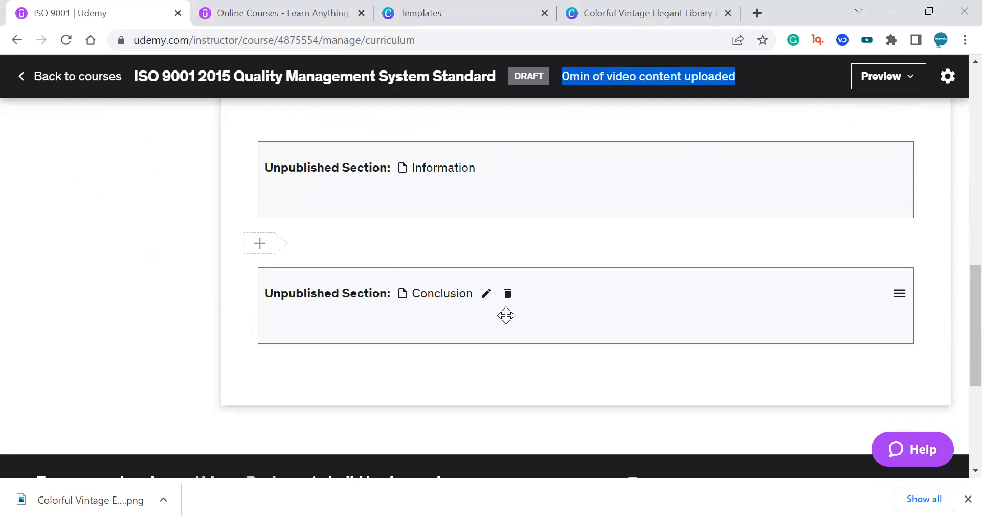
{"action": "scroll", "coordinate": [504, 313], "scroll_direction": "up", "scroll_amount": 10}
{"action": "scroll", "coordinate": [957, 255], "scroll_direction": "up", "scroll_amount": 3}
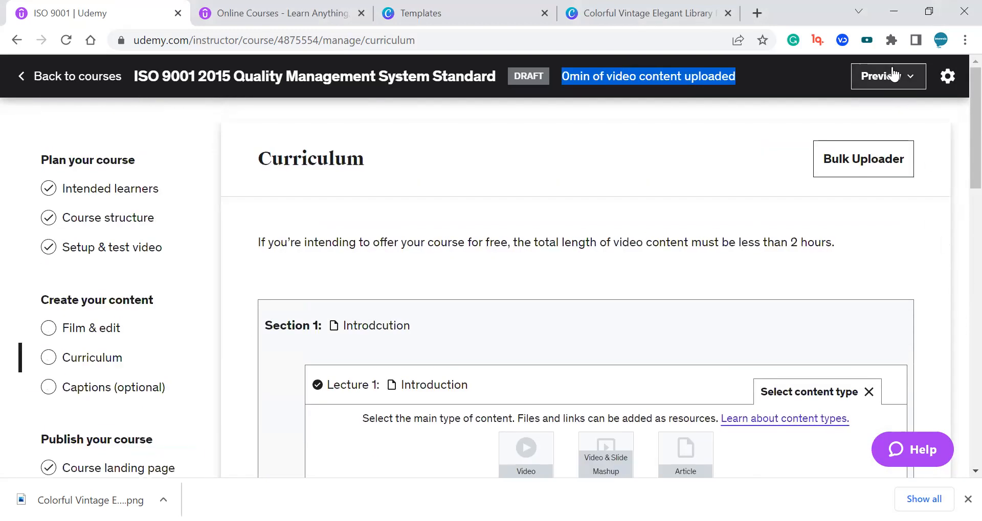
{"action": "scroll", "coordinate": [849, 246], "scroll_direction": "down", "scroll_amount": 15}
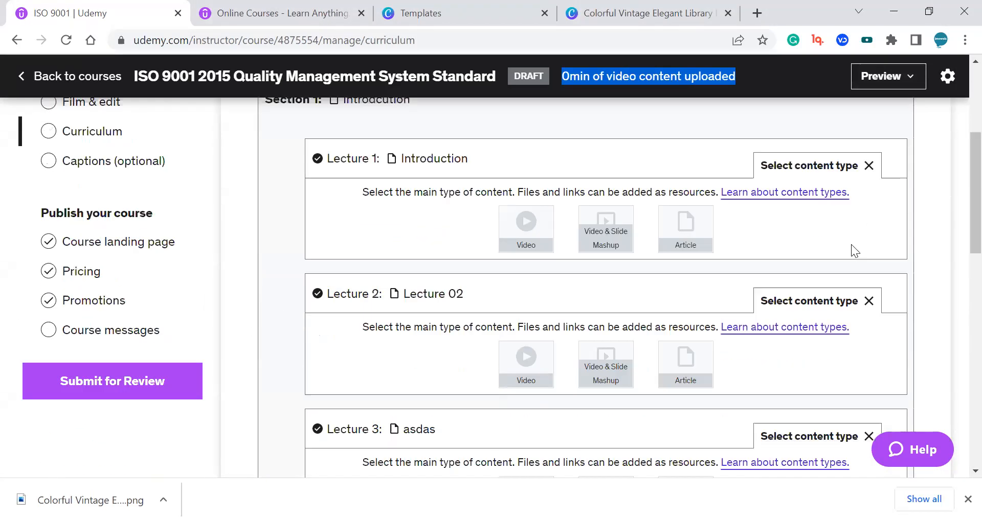
{"action": "scroll", "coordinate": [834, 273], "scroll_direction": "up", "scroll_amount": 15}
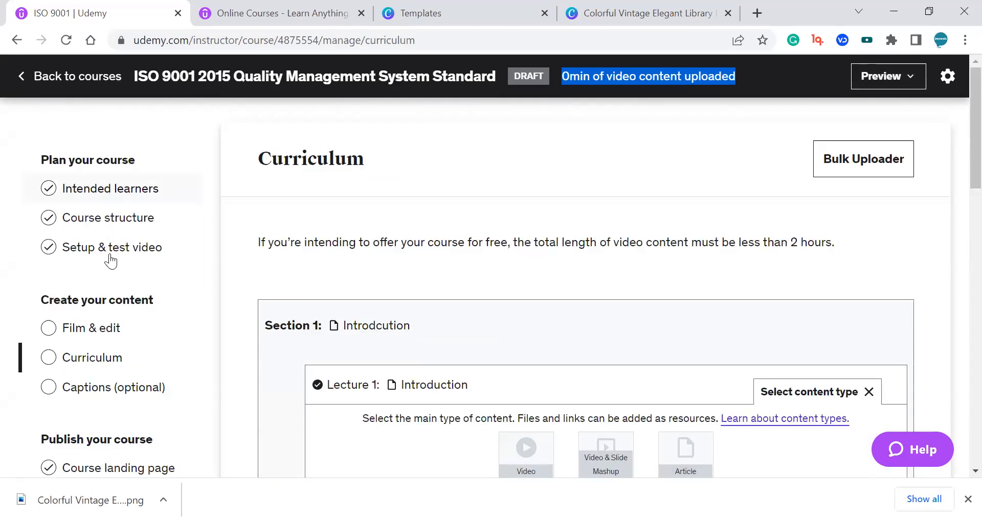
{"action": "scroll", "coordinate": [110, 266], "scroll_direction": "down", "scroll_amount": 1}
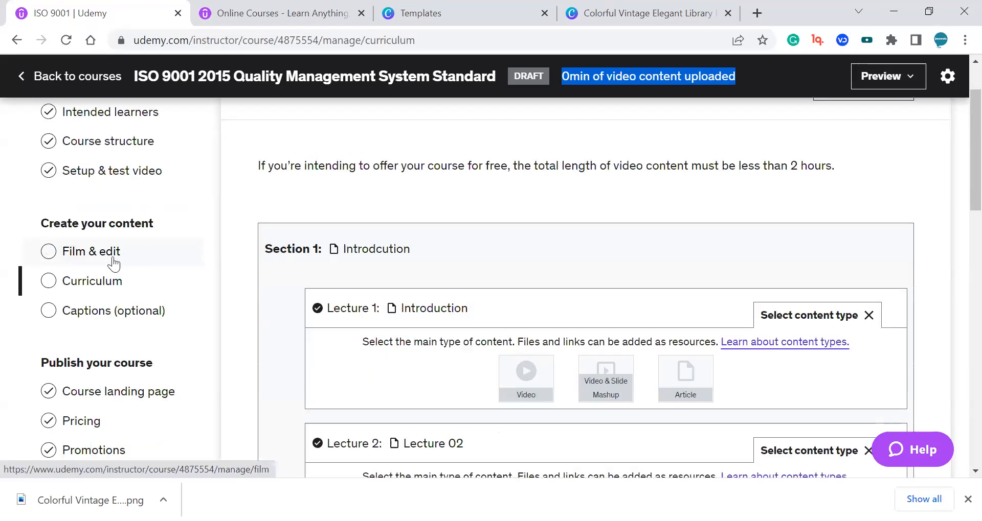
{"action": "scroll", "coordinate": [109, 317], "scroll_direction": "down", "scroll_amount": 1}
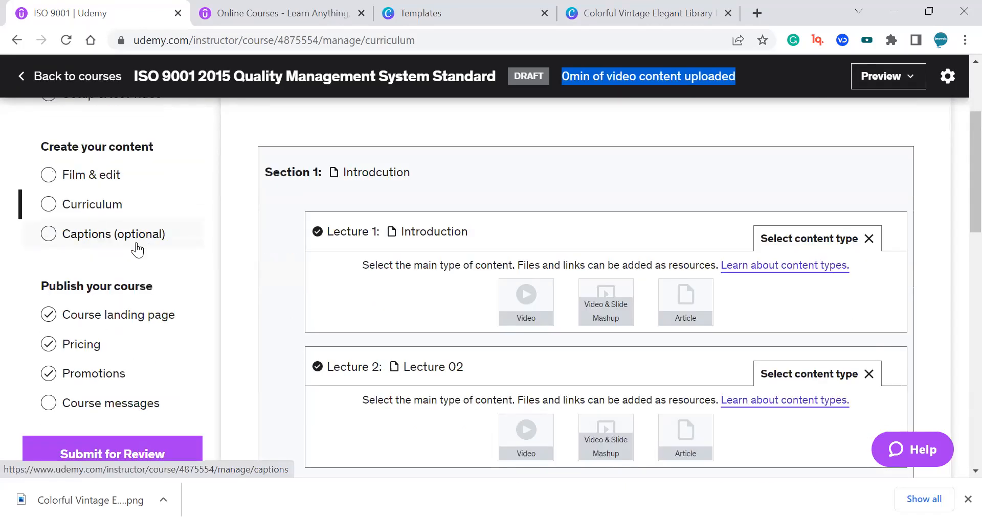
{"action": "scroll", "coordinate": [141, 263], "scroll_direction": "down", "scroll_amount": 1}
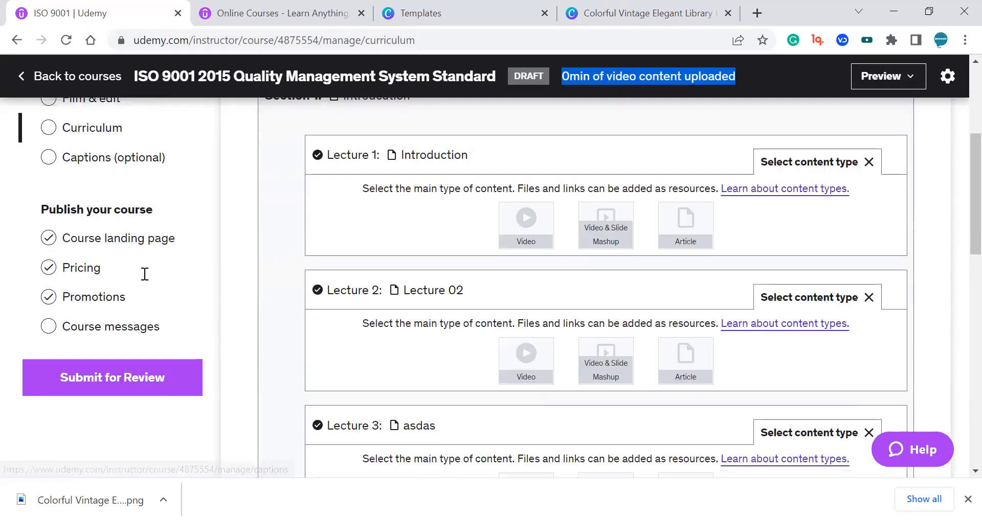
Go to the course's pricing page and save the price tier as USD $29.99 (tier 3).
{"action": "left_click", "coordinate": [123, 245]}
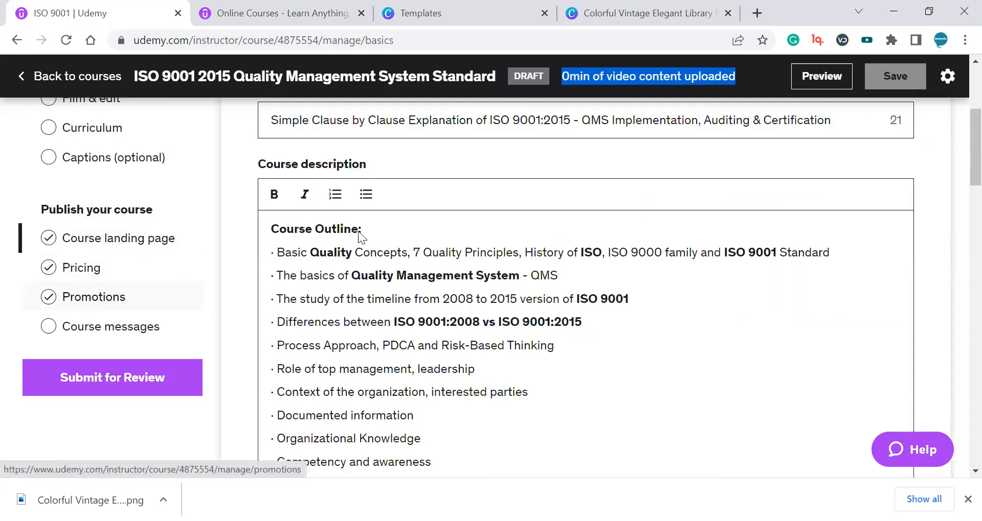
{"action": "scroll", "coordinate": [454, 373], "scroll_direction": "down", "scroll_amount": 3}
{"action": "left_click", "coordinate": [421, 360]}
{"action": "scroll", "coordinate": [394, 400], "scroll_direction": "down", "scroll_amount": 2}
{"action": "left_click", "coordinate": [395, 403]}
{"action": "left_click", "coordinate": [504, 359]}
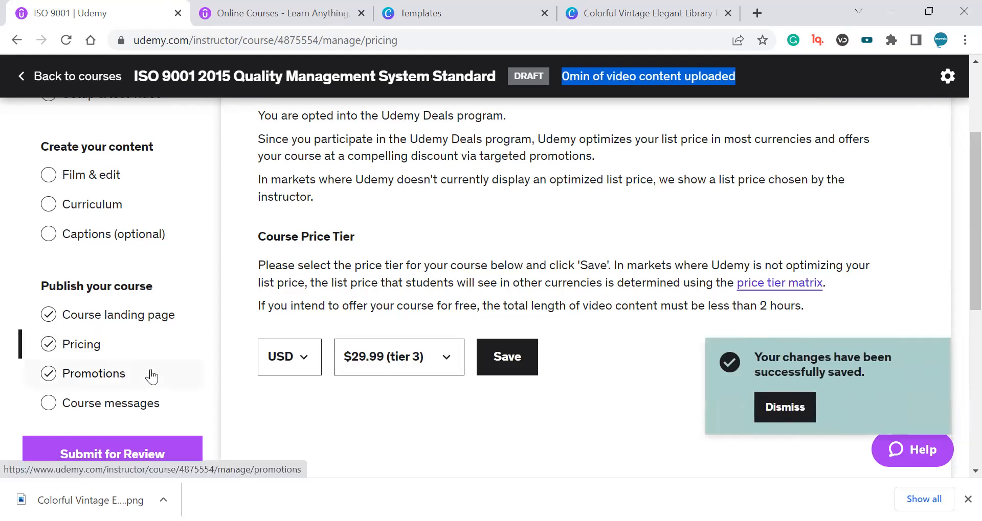
Close the browser's downloads bar at the bottom of the window.
{"action": "scroll", "coordinate": [149, 378], "scroll_direction": "down", "scroll_amount": 1}
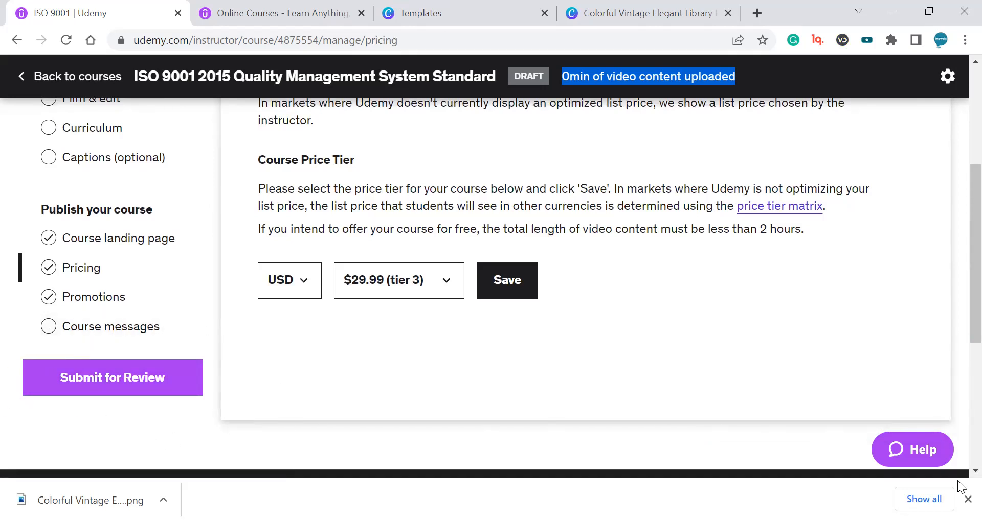
{"action": "left_click", "coordinate": [967, 499]}
Review the Udemy Deals and List Price and Course Price Tier sections of the pricing page.
{"action": "scroll", "coordinate": [724, 335], "scroll_direction": "up", "scroll_amount": 5}
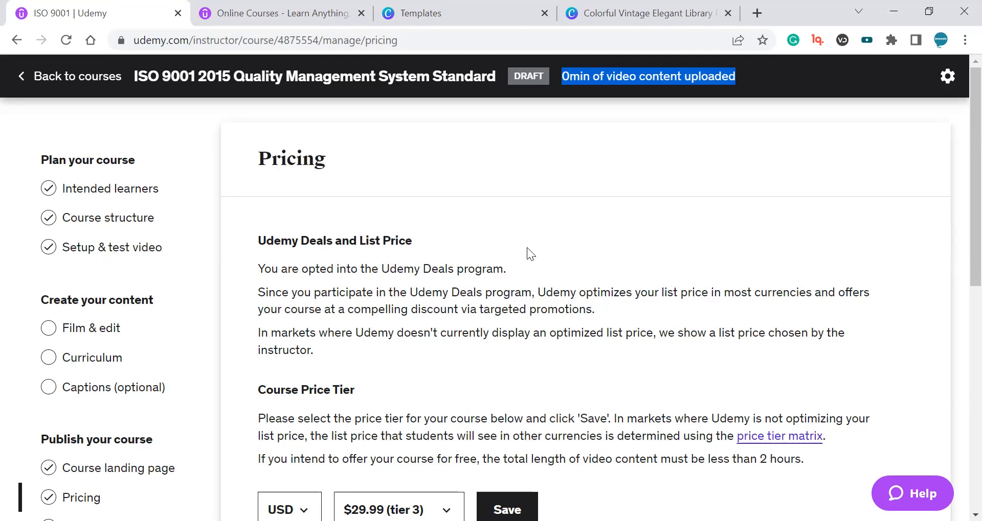
{"action": "left_click", "coordinate": [458, 239]}
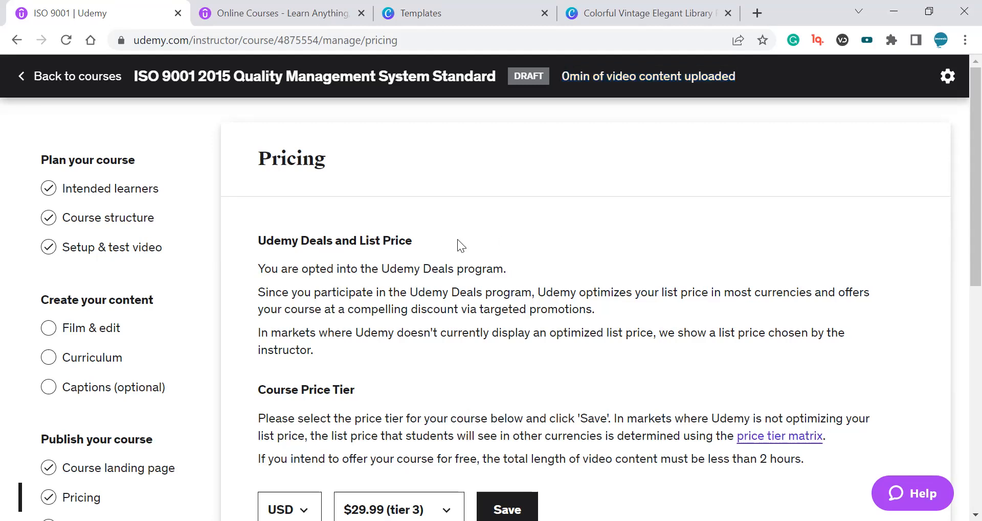
{"action": "triple_click", "coordinate": [397, 241]}
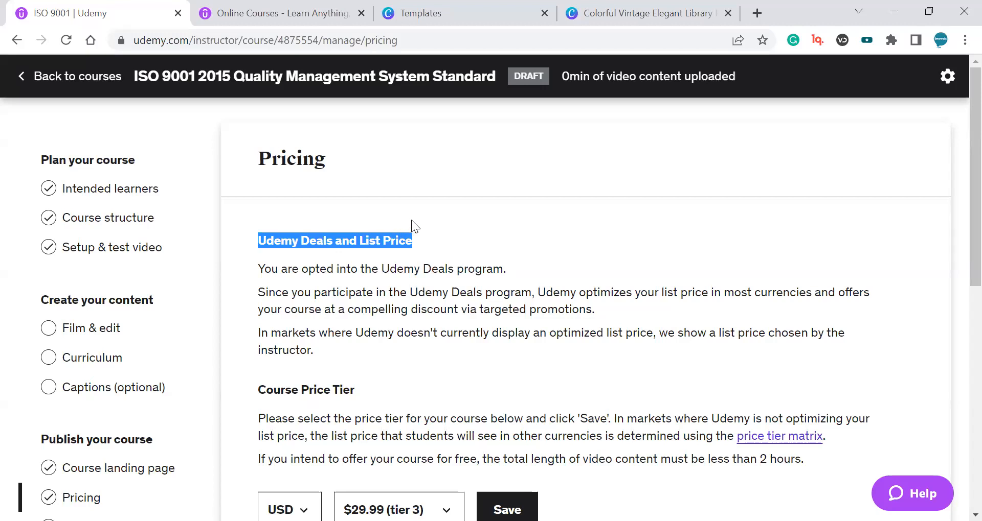
{"action": "double_click", "coordinate": [402, 241]}
{"action": "left_click", "coordinate": [403, 245]}
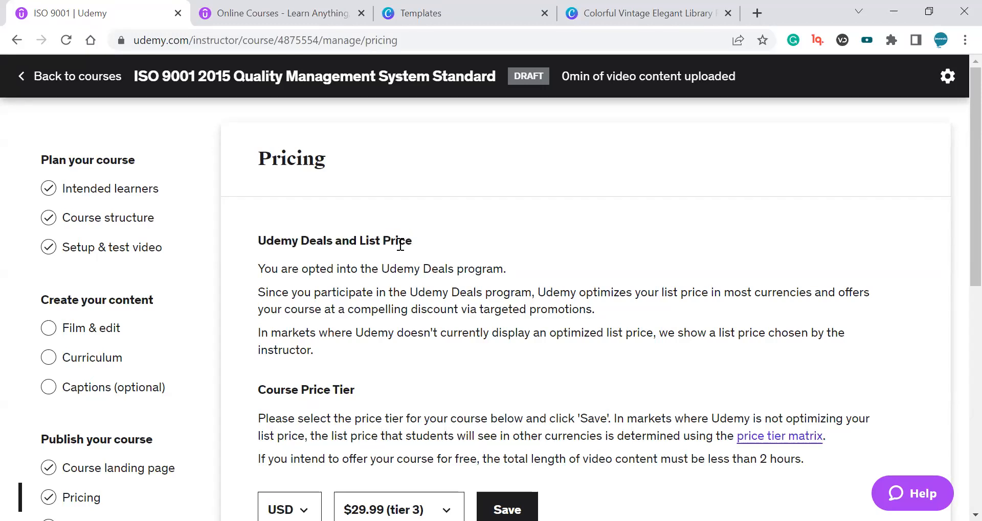
{"action": "triple_click", "coordinate": [398, 240]}
{"action": "left_click_drag", "start_coordinate": [404, 242], "coordinate": [405, 226]}
{"action": "triple_click", "coordinate": [328, 236]}
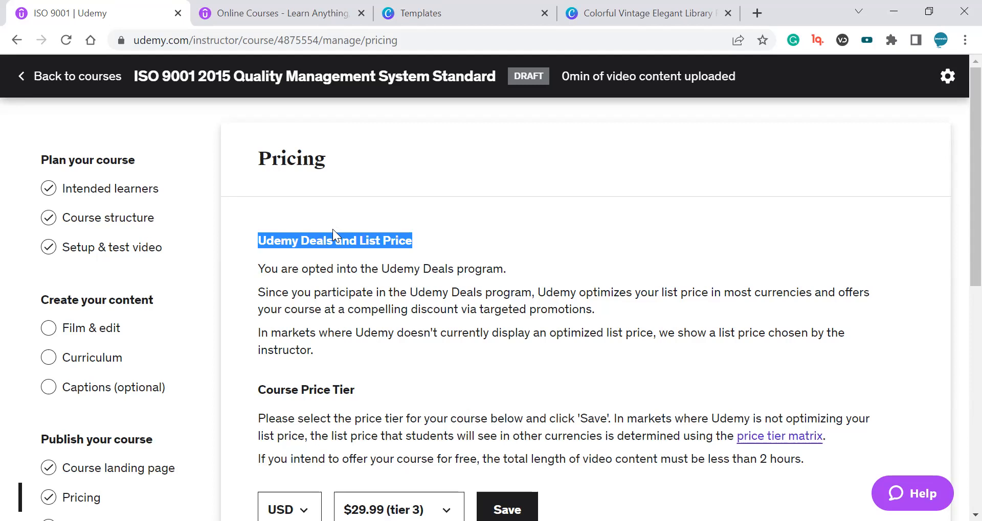
{"action": "scroll", "coordinate": [651, 313], "scroll_direction": "down", "scroll_amount": 4}
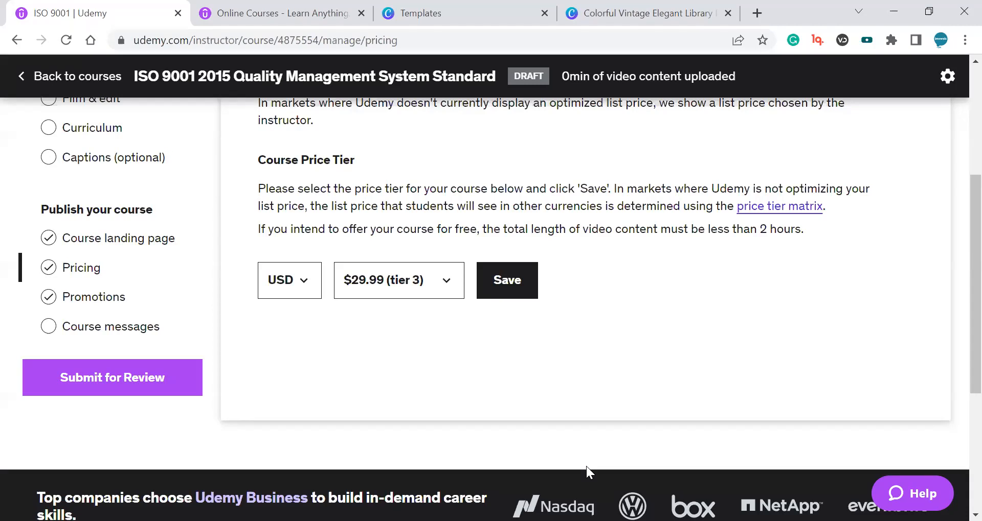
{"action": "scroll", "coordinate": [586, 467], "scroll_direction": "up", "scroll_amount": 5}
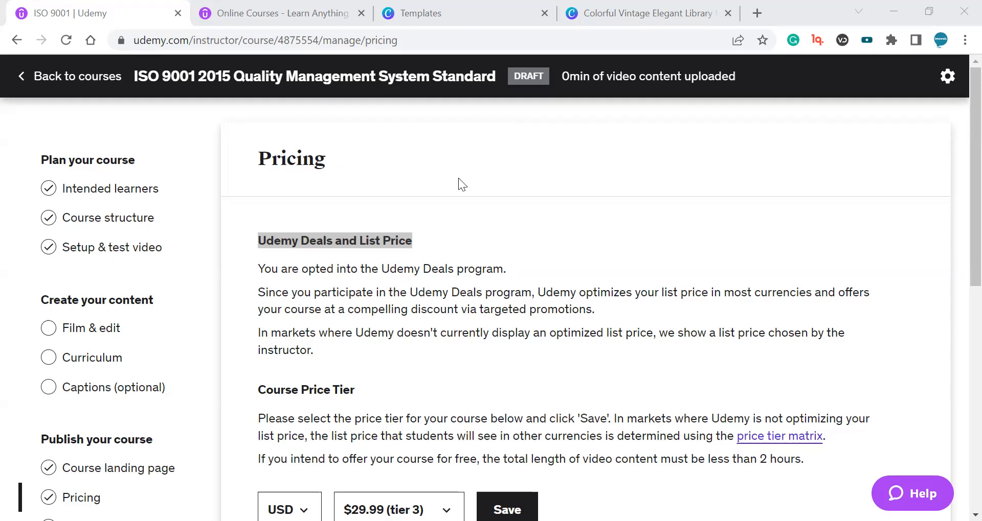
{"action": "scroll", "coordinate": [562, 177], "scroll_direction": "down", "scroll_amount": 5}
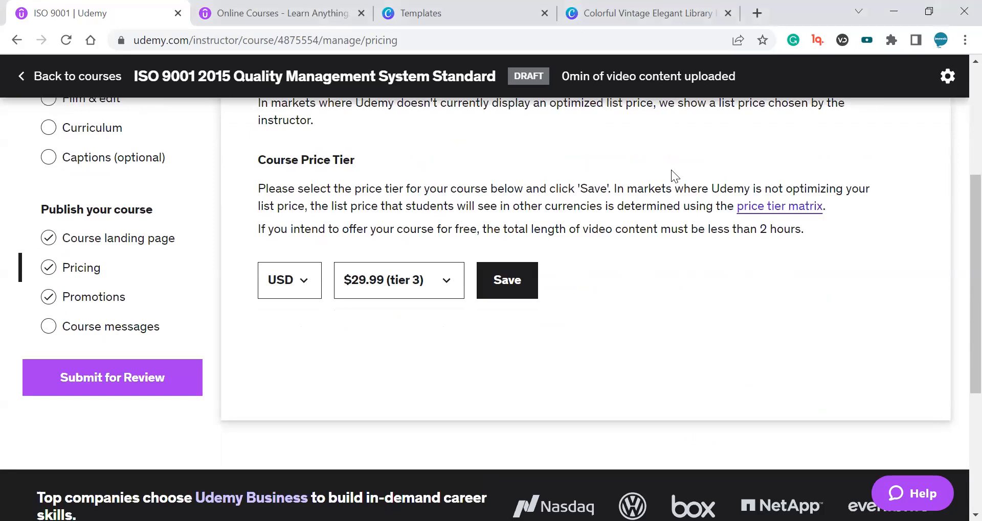
{"action": "scroll", "coordinate": [606, 228], "scroll_direction": "up", "scroll_amount": 5}
{"action": "left_click_drag", "start_coordinate": [612, 267], "coordinate": [618, 339]}
{"action": "left_click", "coordinate": [618, 340]}
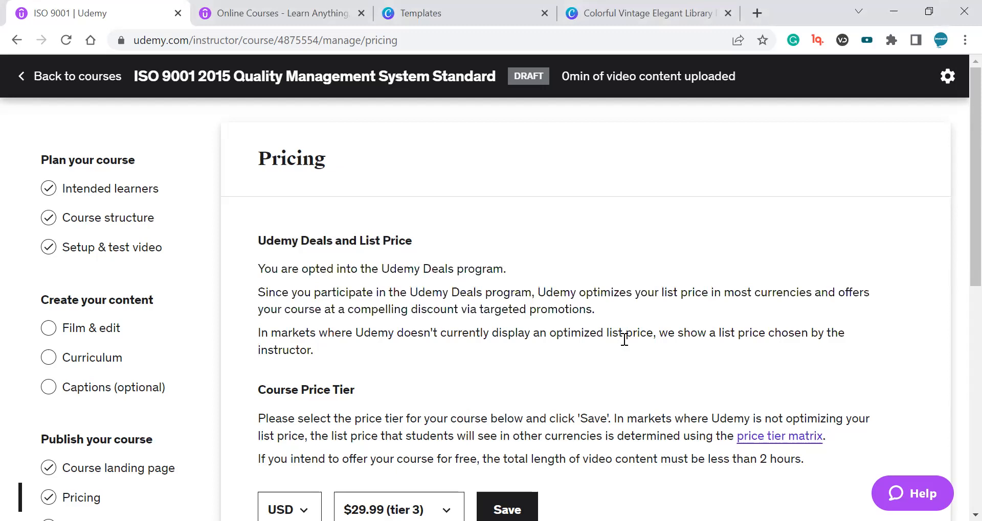
{"action": "scroll", "coordinate": [629, 326], "scroll_direction": "down", "scroll_amount": 2}
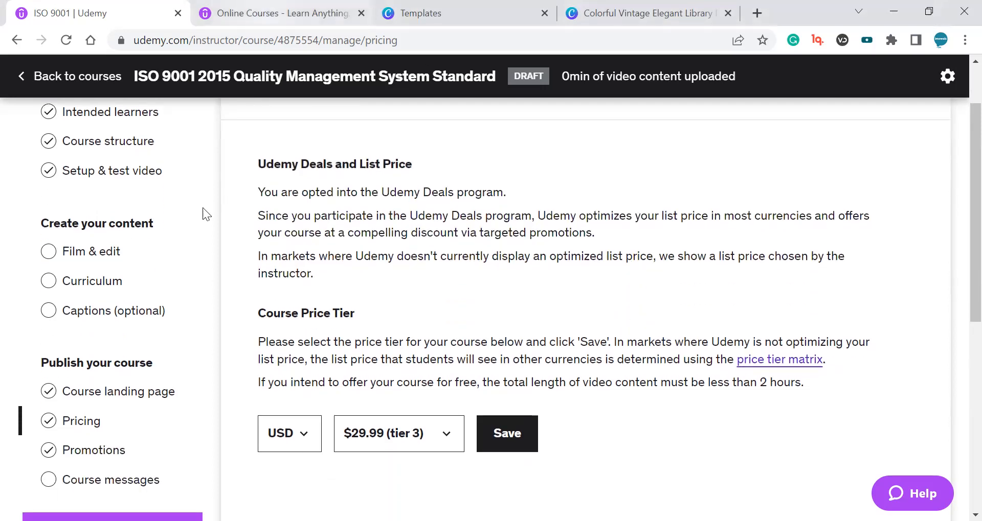
{"action": "scroll", "coordinate": [178, 248], "scroll_direction": "up", "scroll_amount": 2}
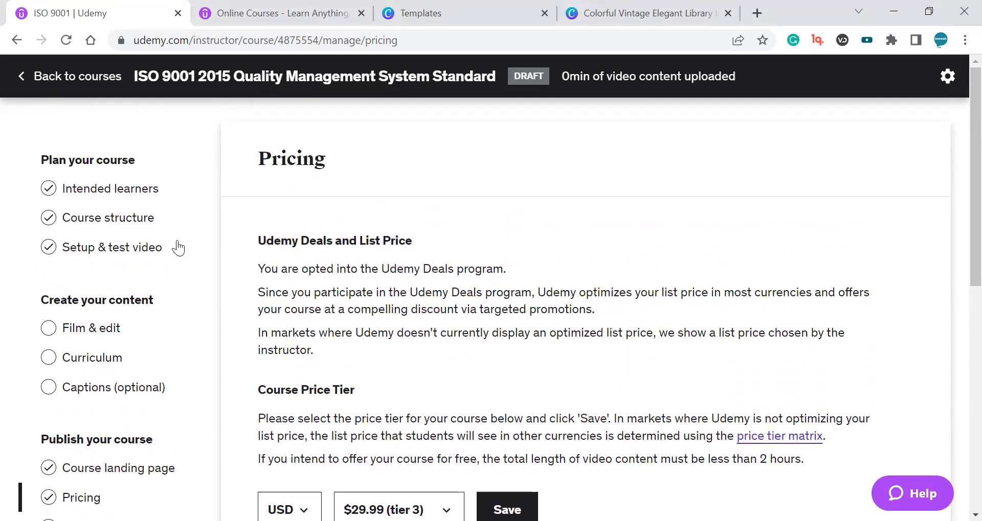
Open Intended learners and review the learning objectives listed under What will students learn in your course.
{"action": "left_click", "coordinate": [137, 190]}
{"action": "scroll", "coordinate": [533, 258], "scroll_direction": "down", "scroll_amount": 3}
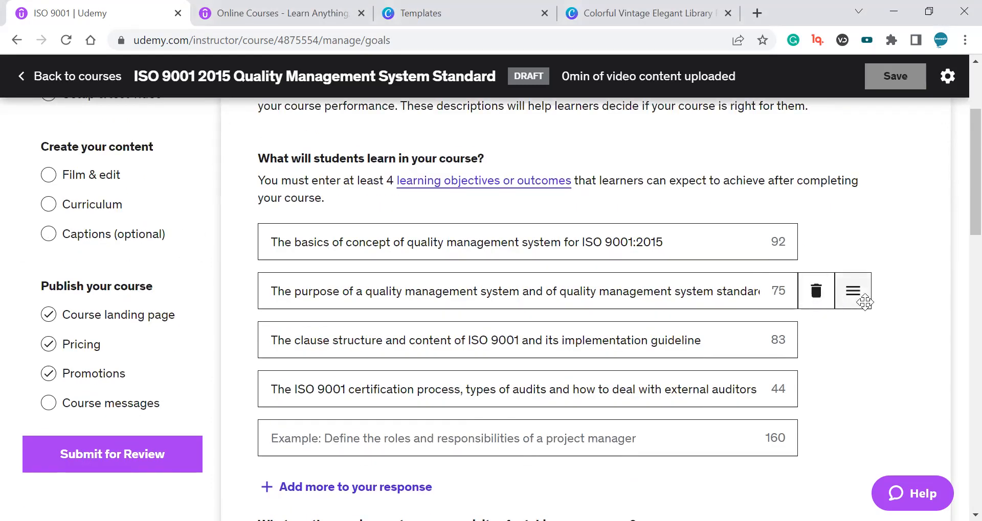
{"action": "scroll", "coordinate": [267, 258], "scroll_direction": "down", "scroll_amount": 2}
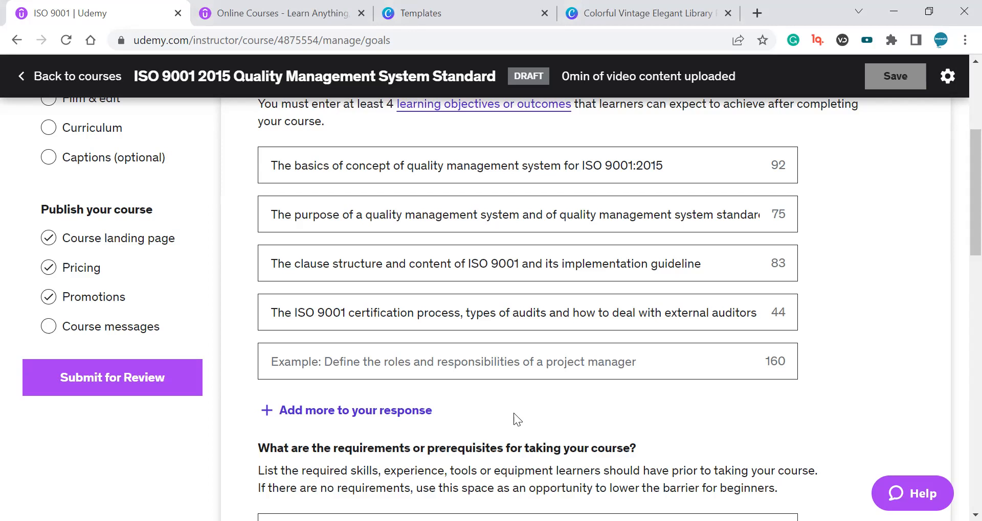
{"action": "scroll", "coordinate": [438, 223], "scroll_direction": "up", "scroll_amount": 1}
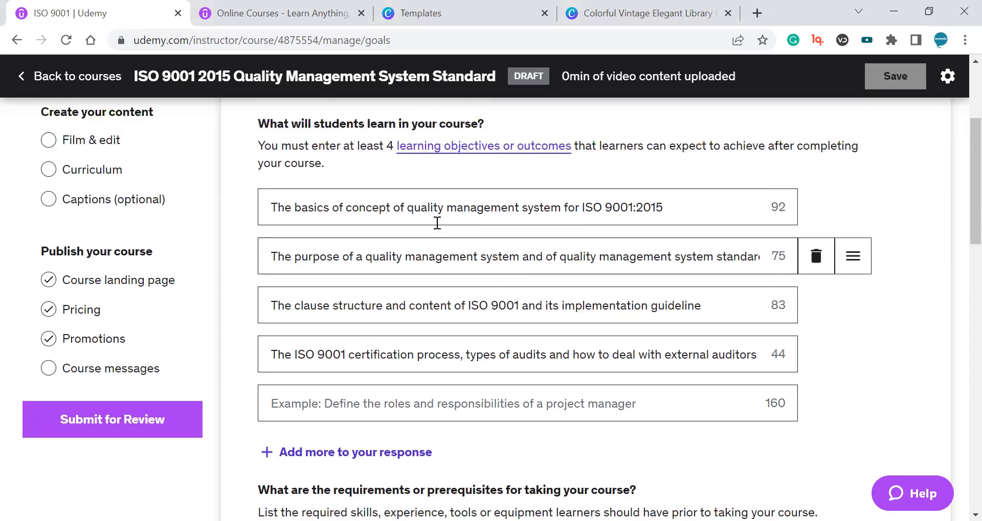
{"action": "scroll", "coordinate": [437, 224], "scroll_direction": "up", "scroll_amount": 1}
{"action": "triple_click", "coordinate": [332, 156]}
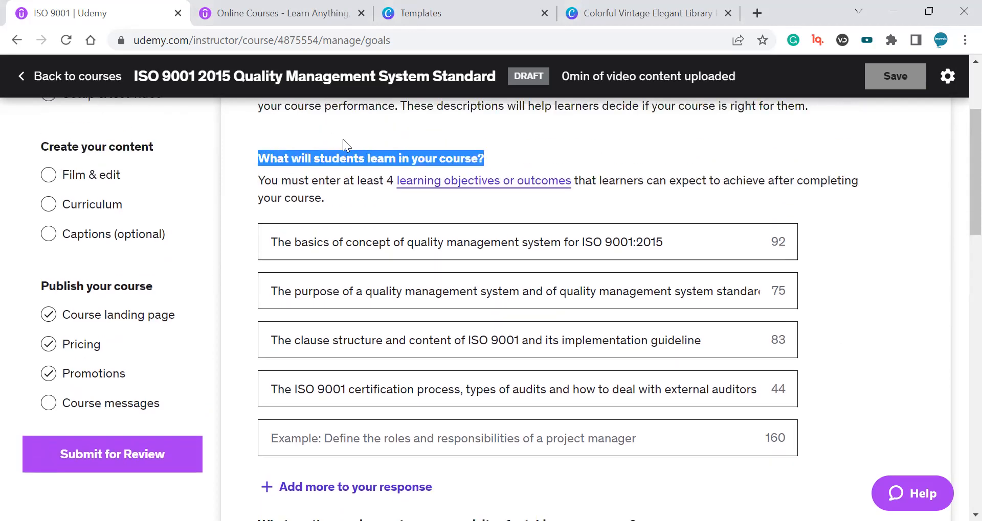
{"action": "double_click", "coordinate": [403, 158]}
{"action": "triple_click", "coordinate": [403, 158]}
{"action": "left_click_drag", "start_coordinate": [403, 158], "coordinate": [405, 145]}
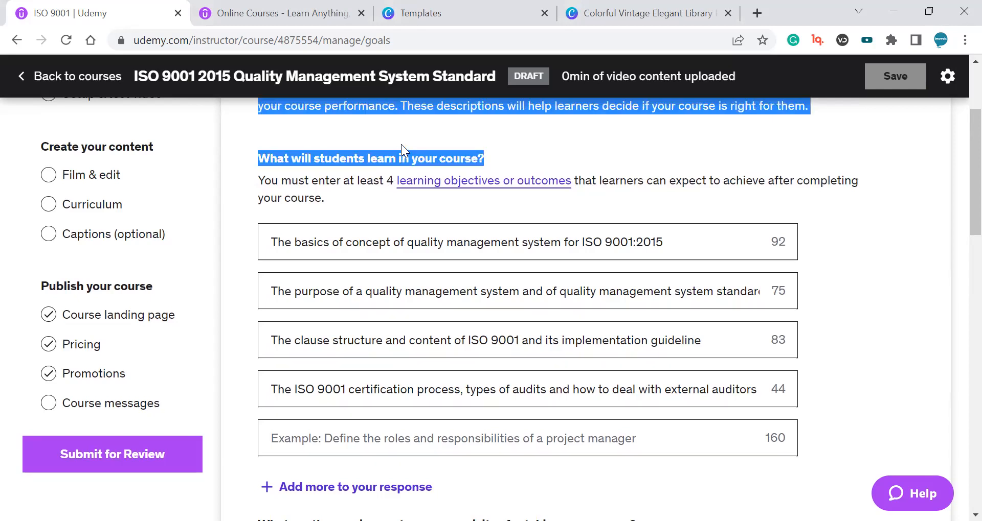
{"action": "left_click", "coordinate": [409, 156]}
{"action": "triple_click", "coordinate": [407, 156]}
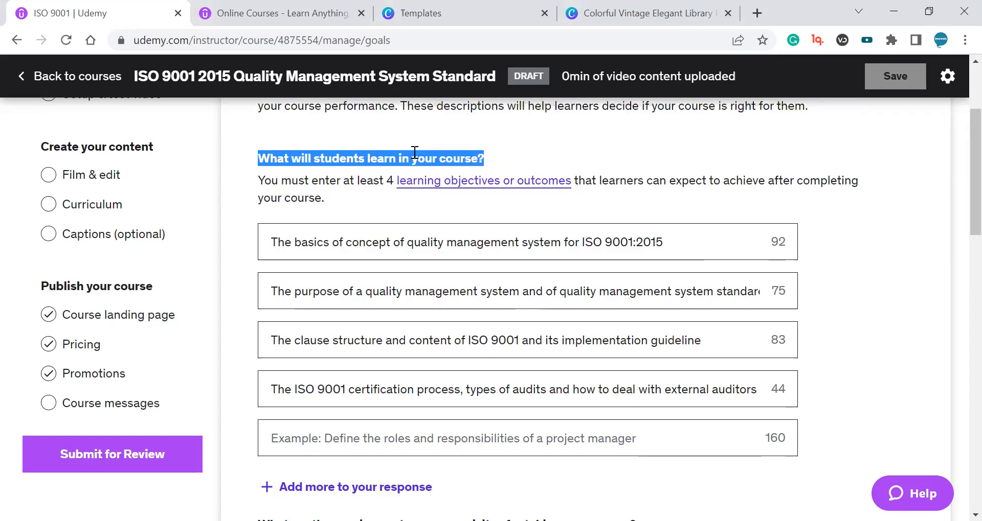
{"action": "left_click", "coordinate": [407, 141]}
{"action": "scroll", "coordinate": [511, 205], "scroll_direction": "down", "scroll_amount": 1}
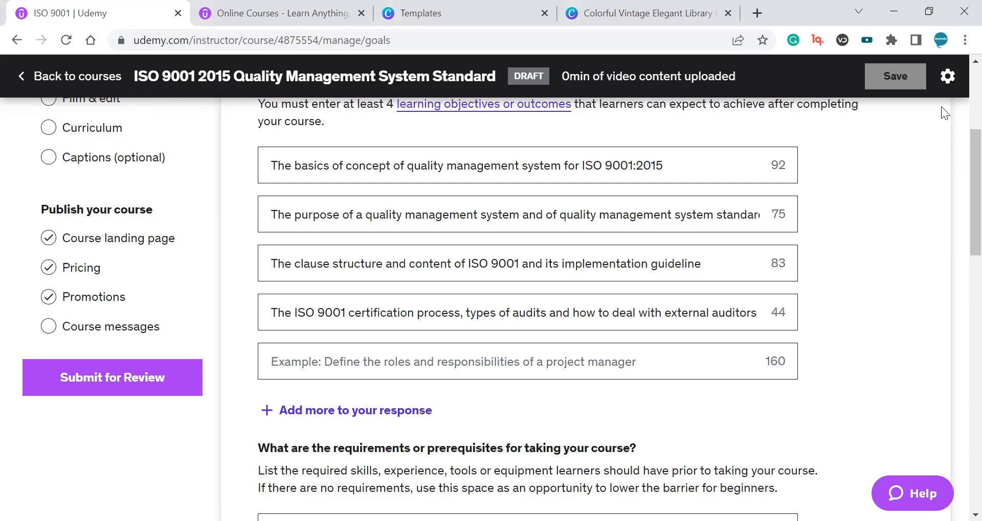
Open the course settings and review the course status, enrollment privacy and instructor permissions sections.
{"action": "left_click", "coordinate": [947, 77]}
{"action": "scroll", "coordinate": [644, 179], "scroll_direction": "down", "scroll_amount": 4}
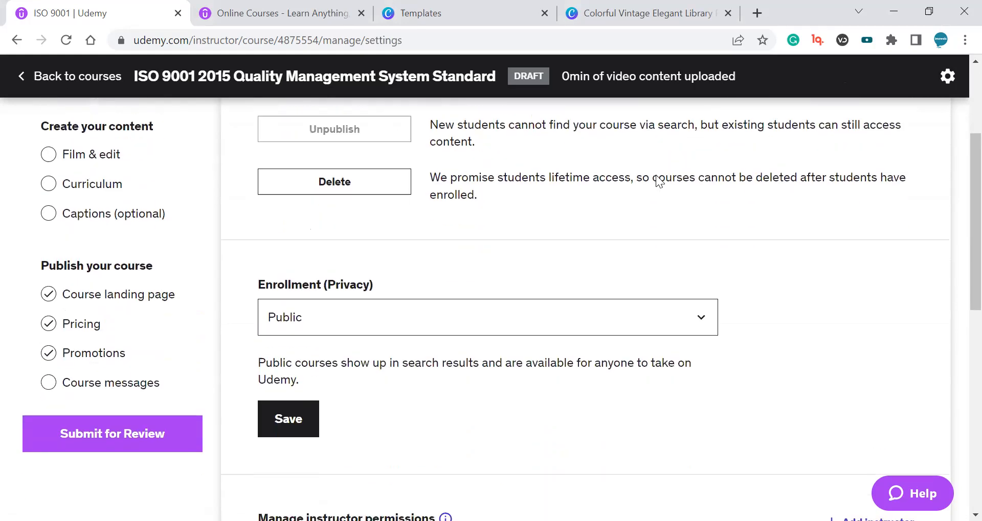
{"action": "scroll", "coordinate": [611, 212], "scroll_direction": "down", "scroll_amount": 8}
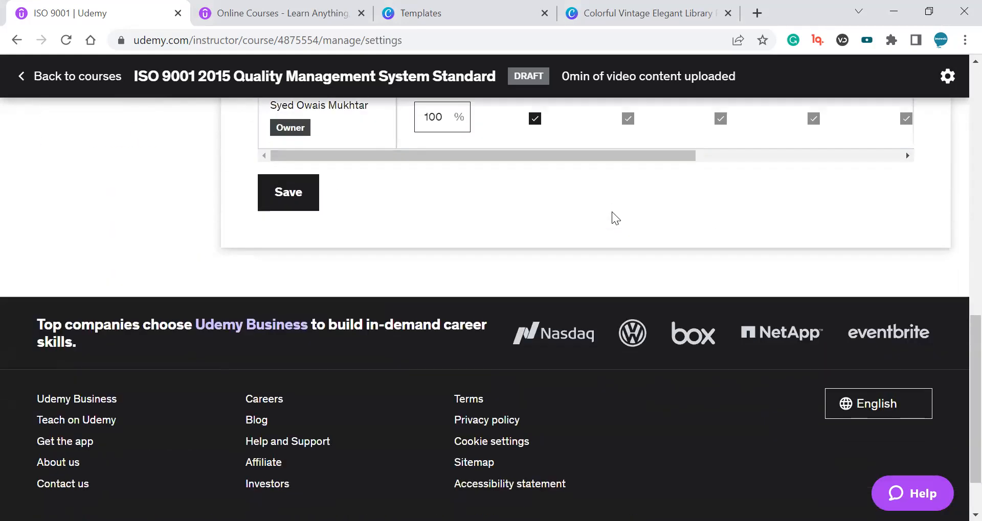
{"action": "scroll", "coordinate": [596, 222], "scroll_direction": "up", "scroll_amount": 8}
{"action": "left_click", "coordinate": [118, 266]}
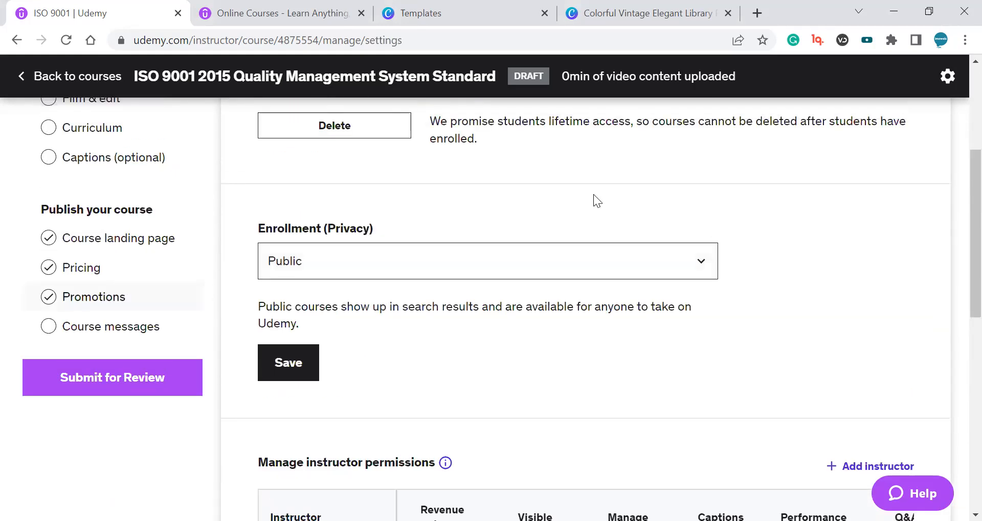
{"action": "scroll", "coordinate": [588, 204], "scroll_direction": "down", "scroll_amount": 5}
{"action": "scroll", "coordinate": [757, 378], "scroll_direction": "up", "scroll_amount": 6}
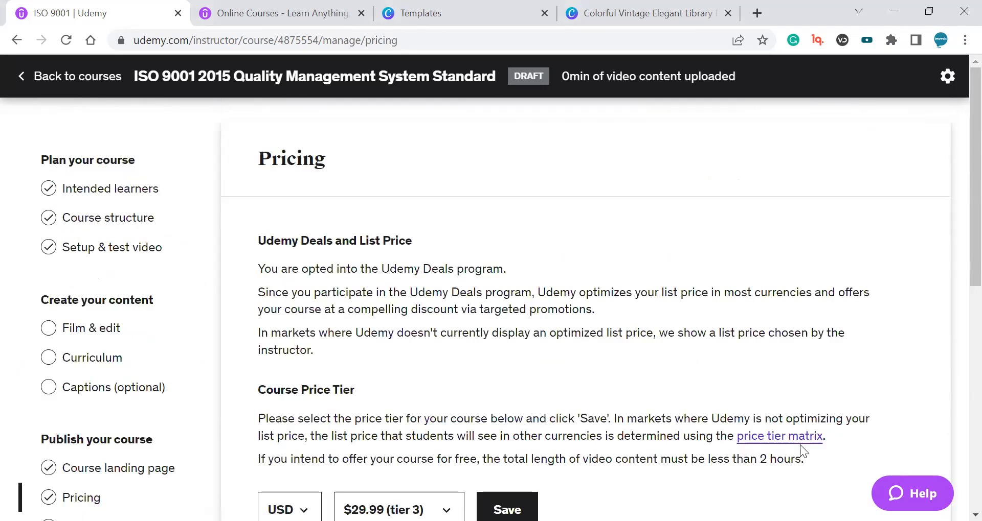
{"action": "left_click", "coordinate": [950, 78]}
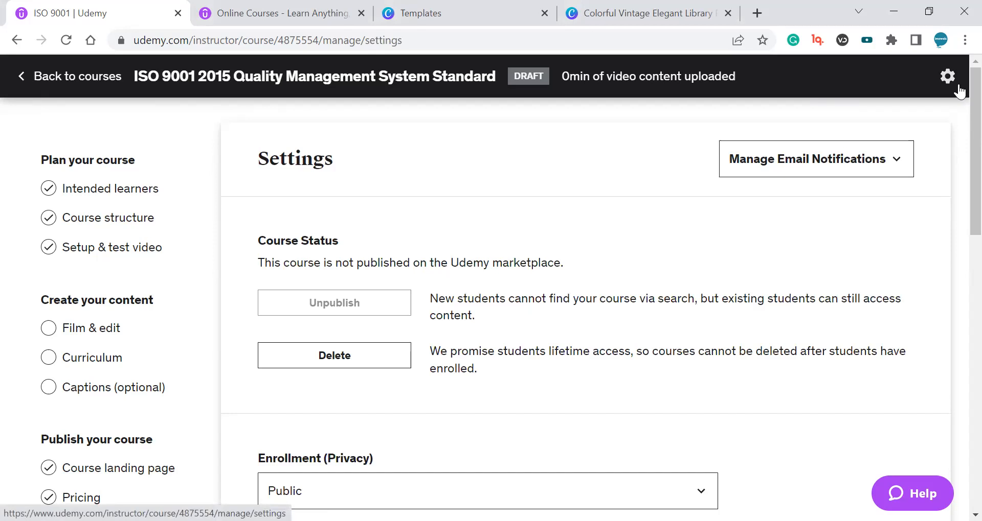
{"action": "scroll", "coordinate": [647, 191], "scroll_direction": "down", "scroll_amount": 15}
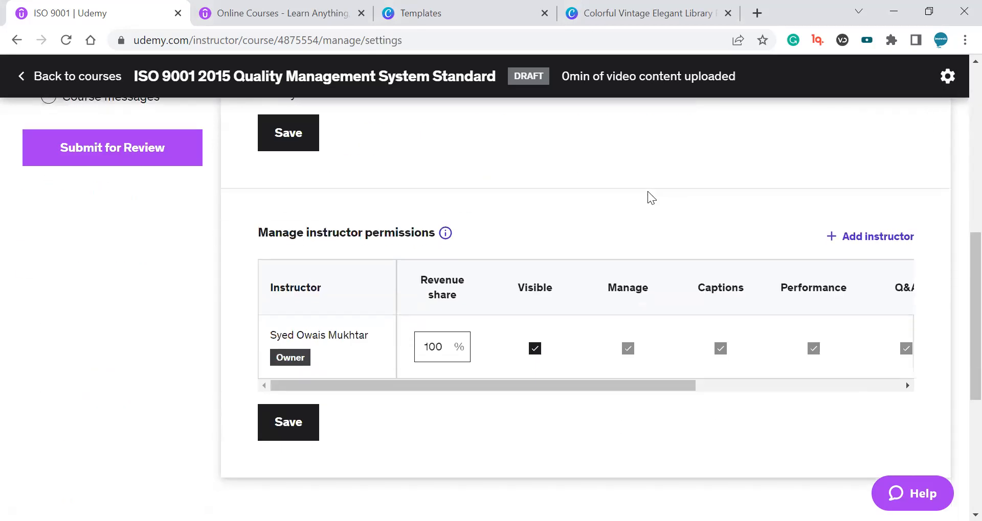
Open the Promotions page and review its Refer students link and Coupons sections.
{"action": "scroll", "coordinate": [627, 196], "scroll_direction": "up", "scroll_amount": 20}
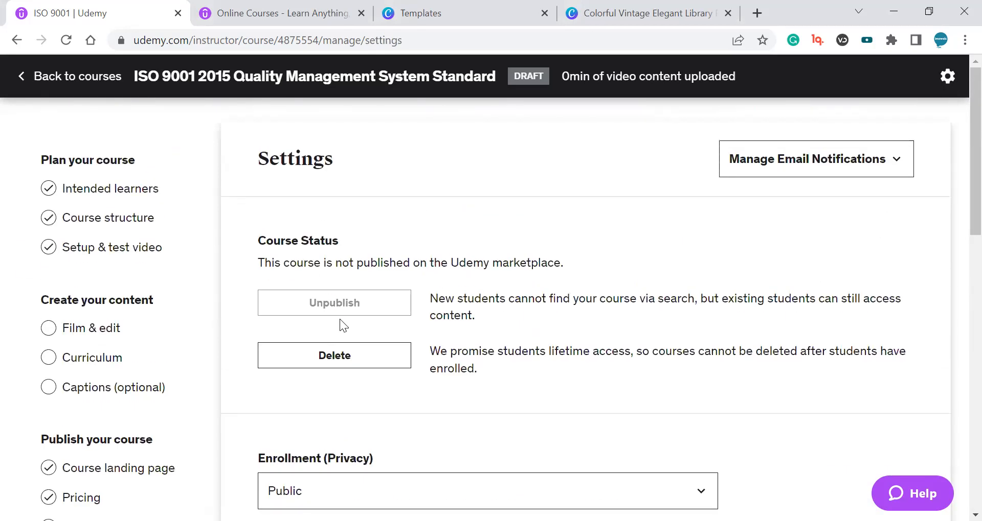
{"action": "scroll", "coordinate": [287, 282], "scroll_direction": "down", "scroll_amount": 1}
{"action": "scroll", "coordinate": [177, 413], "scroll_direction": "down", "scroll_amount": 3}
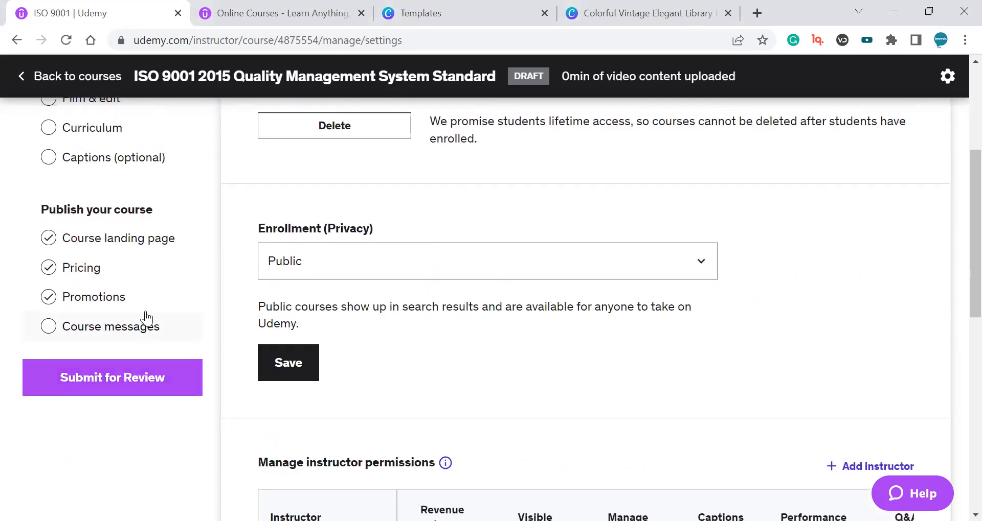
{"action": "left_click", "coordinate": [142, 295]}
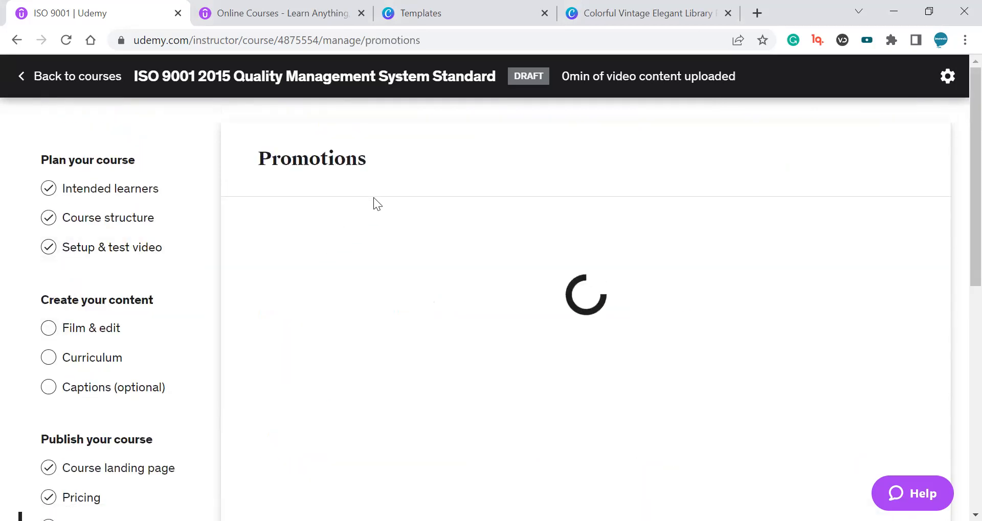
{"action": "scroll", "coordinate": [633, 310], "scroll_direction": "down", "scroll_amount": 5}
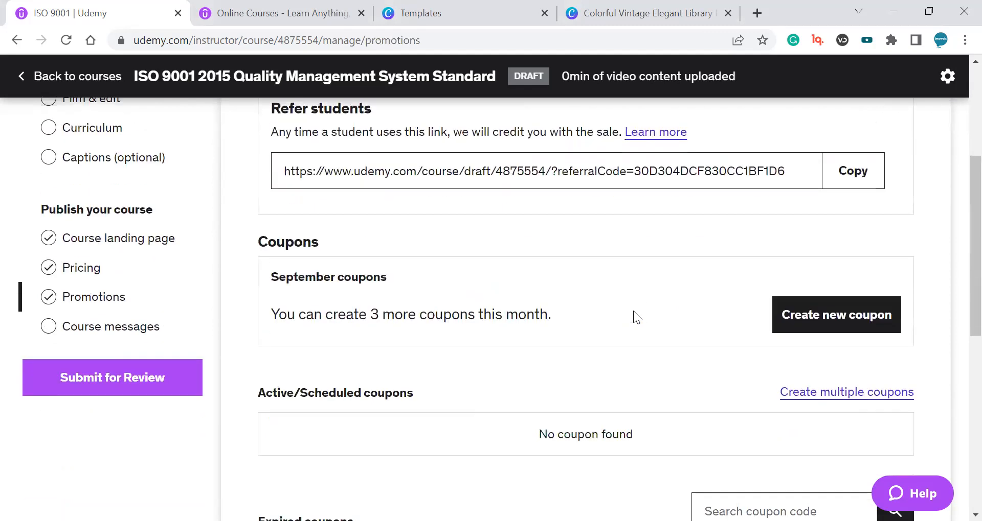
{"action": "scroll", "coordinate": [952, 331], "scroll_direction": "down", "scroll_amount": 6}
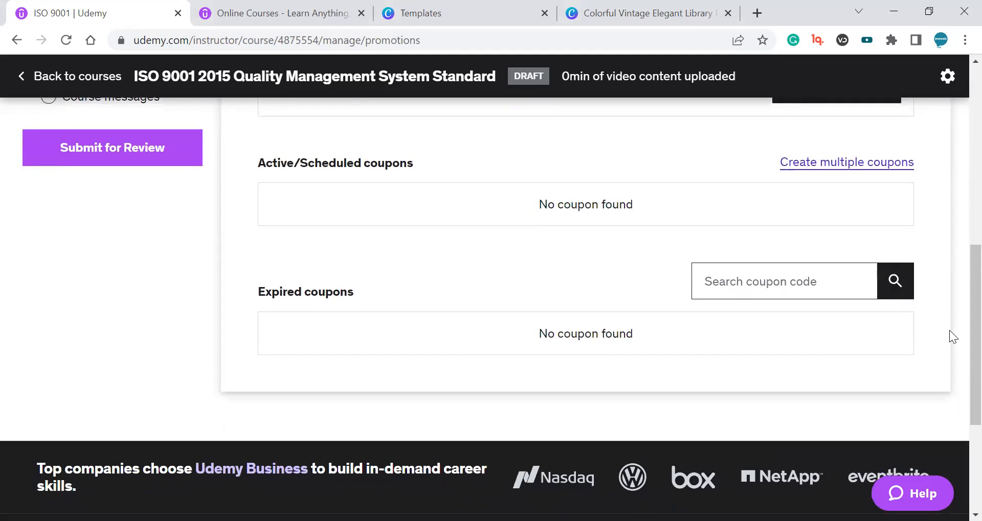
{"action": "scroll", "coordinate": [949, 335], "scroll_direction": "up", "scroll_amount": 5}
{"action": "scroll", "coordinate": [949, 330], "scroll_direction": "up", "scroll_amount": 7}
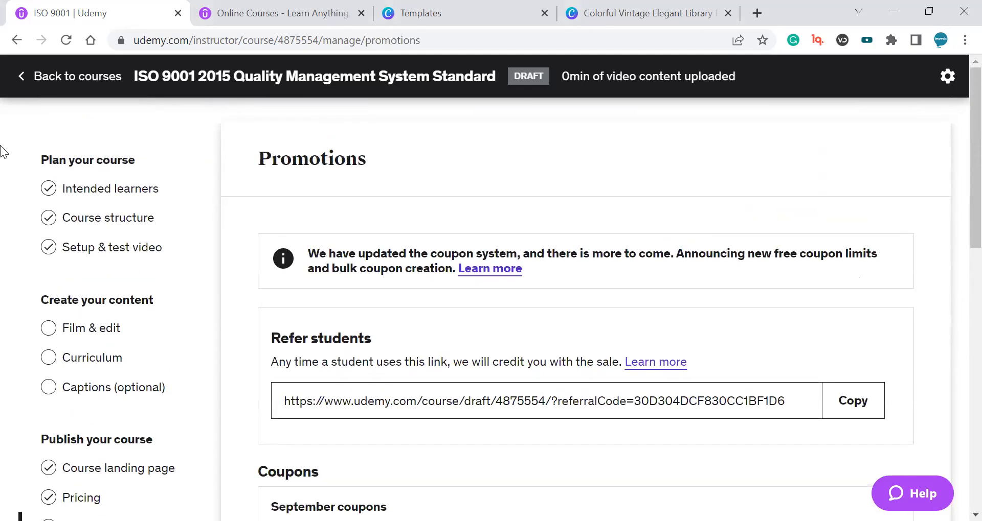
Return to the instructor courses list and reopen the ISO 9001 2015 Quality Management System Standard course.
{"action": "left_click", "coordinate": [36, 88]}
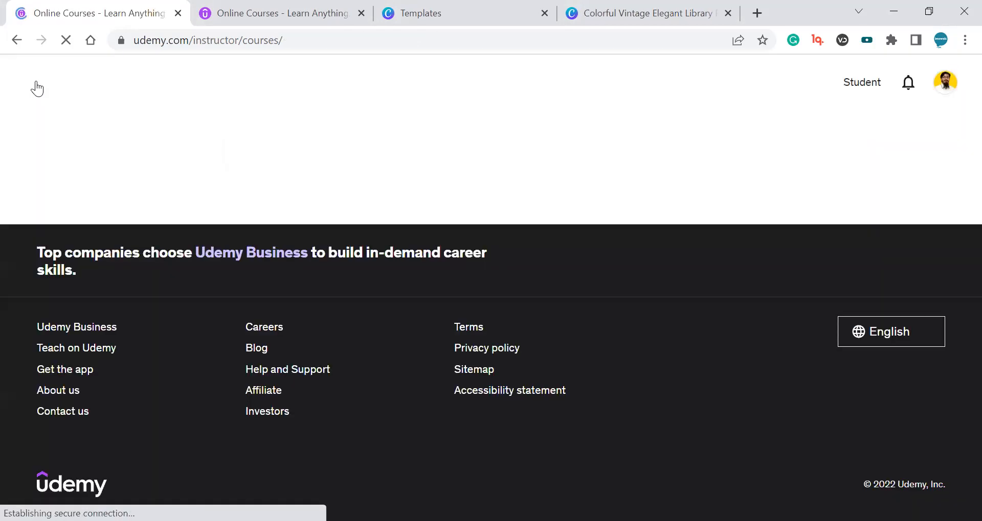
{"action": "mouse_move", "coordinate": [932, 82]}
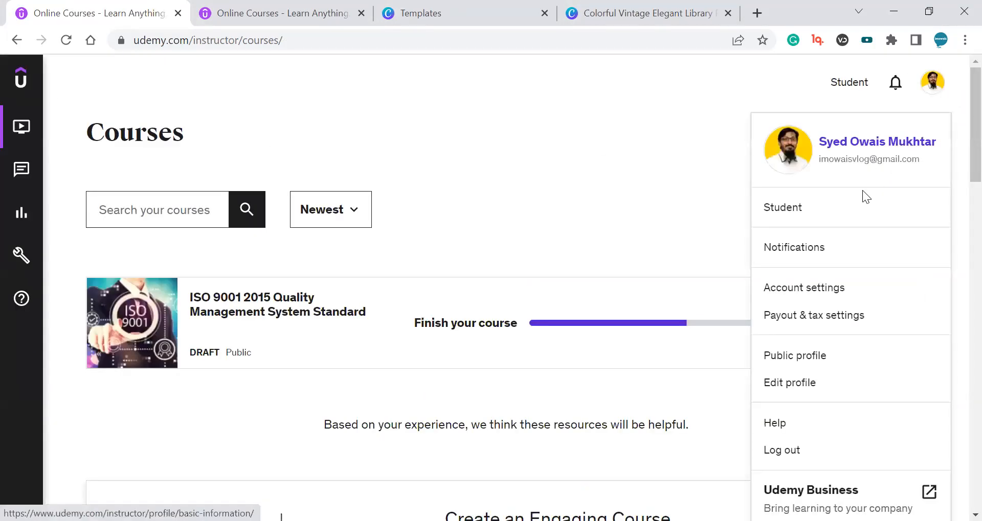
{"action": "left_click", "coordinate": [829, 295]}
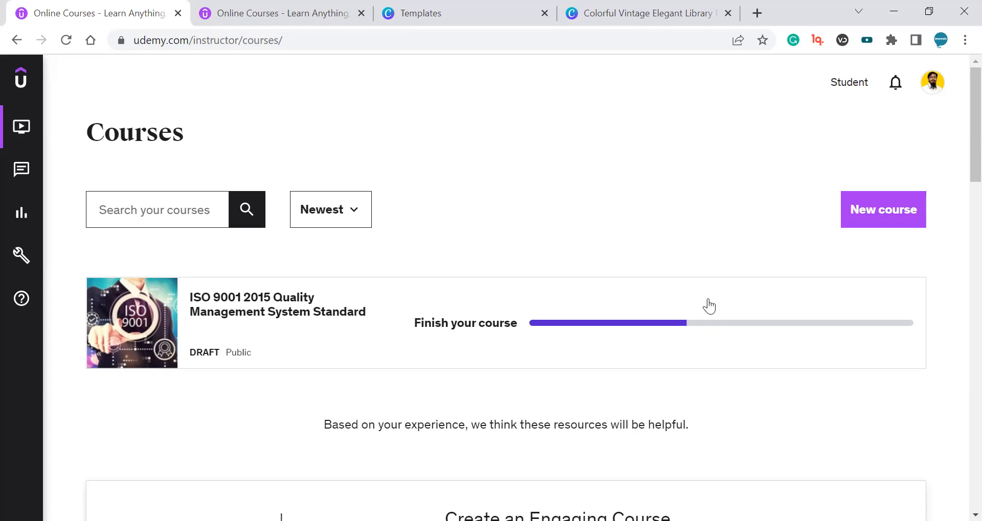
{"action": "left_click", "coordinate": [794, 359]}
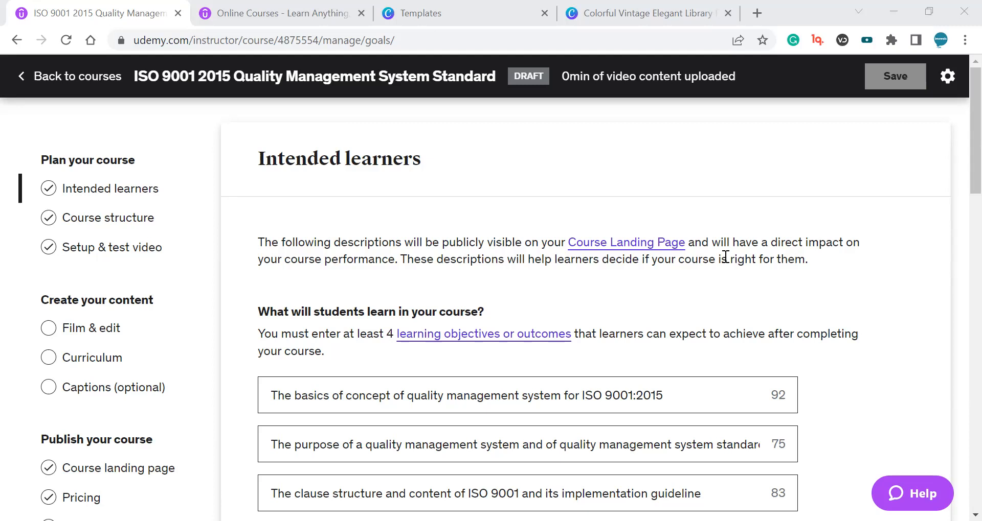
Highlight the Intended learners heading and introductory description while reading them.
{"action": "triple_click", "coordinate": [374, 235]}
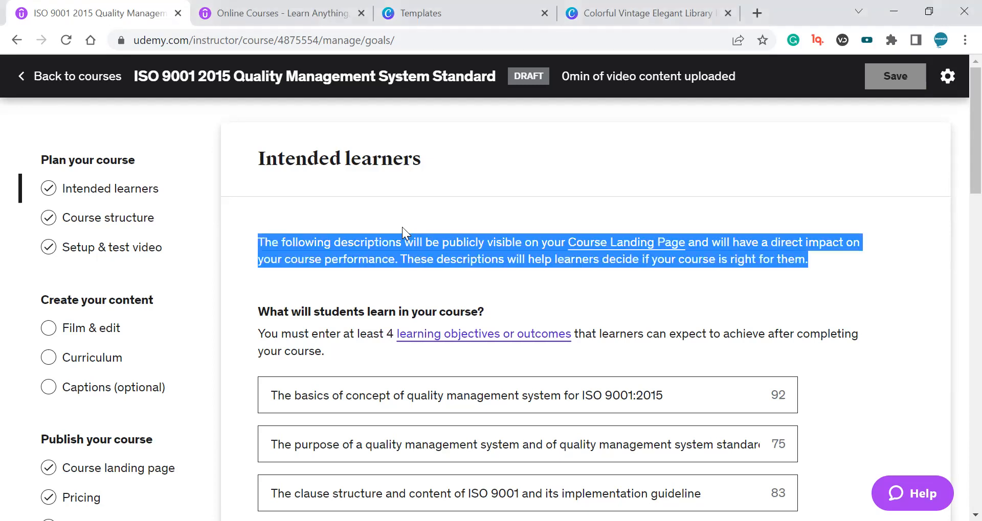
{"action": "left_click_drag", "start_coordinate": [503, 309], "coordinate": [267, 245]}
{"action": "triple_click", "coordinate": [267, 247]}
{"action": "triple_click", "coordinate": [449, 259]}
{"action": "left_click", "coordinate": [384, 162]}
{"action": "triple_click", "coordinate": [384, 163]}
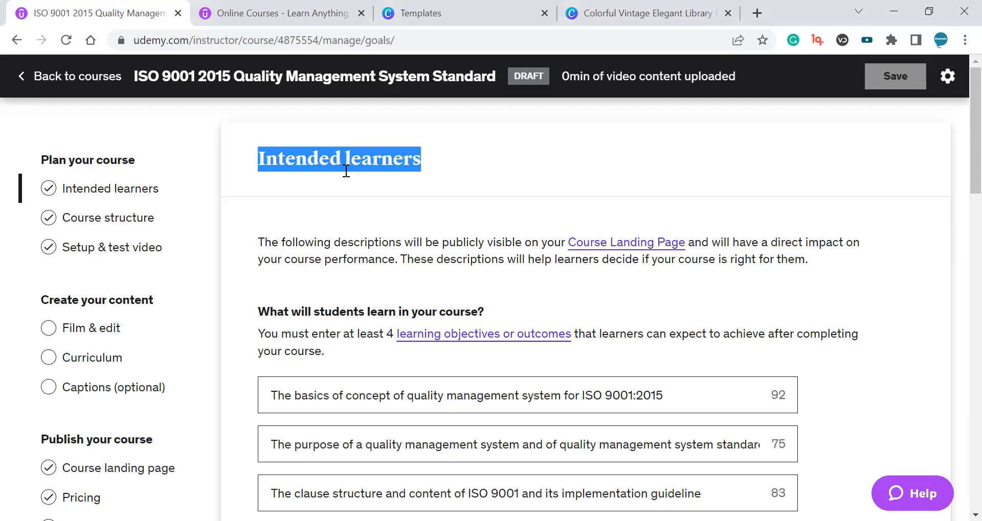
{"action": "left_click", "coordinate": [346, 171]}
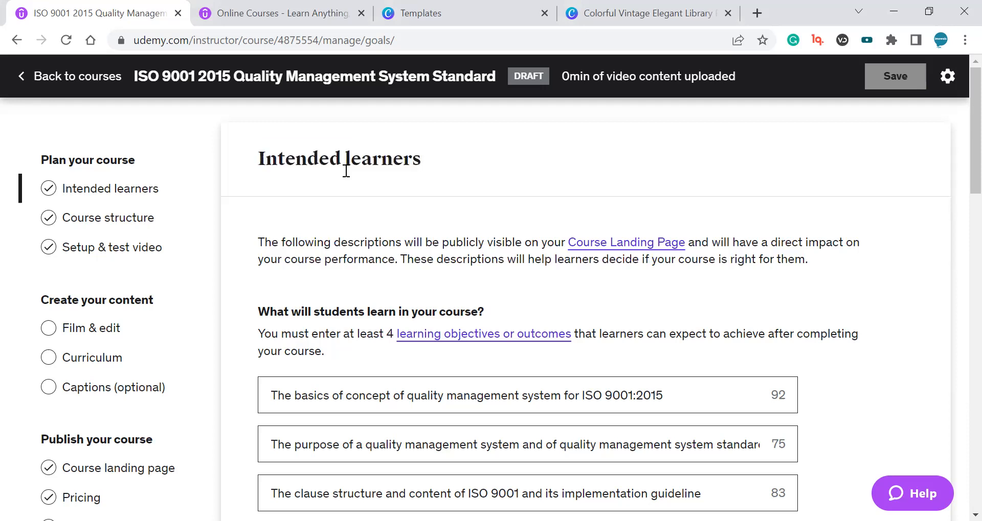
{"action": "triple_click", "coordinate": [347, 160]}
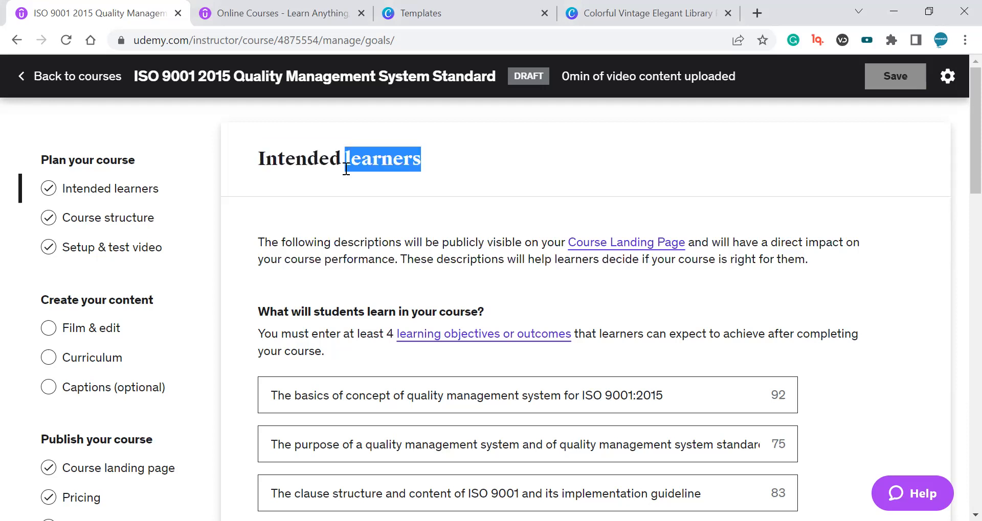
{"action": "left_click_drag", "start_coordinate": [347, 159], "coordinate": [347, 192]}
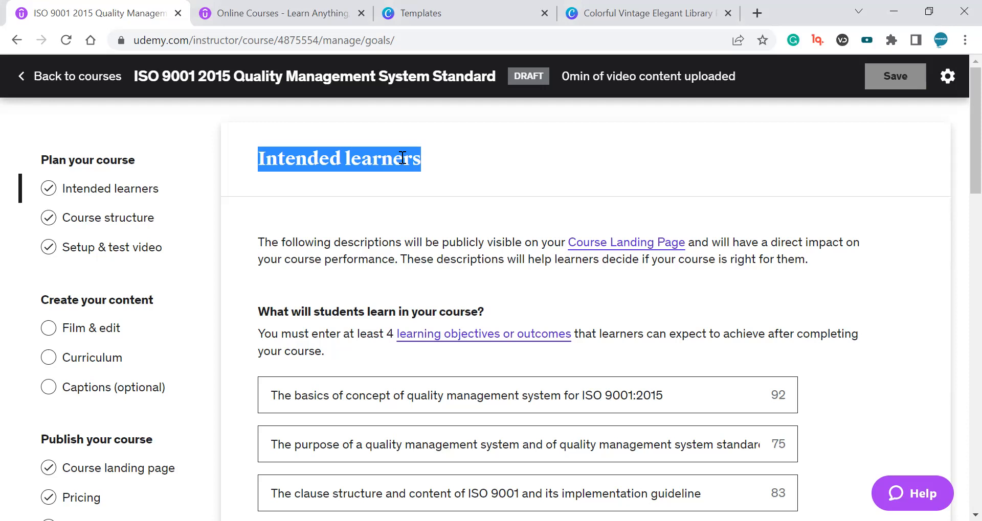
{"action": "left_click", "coordinate": [451, 173]}
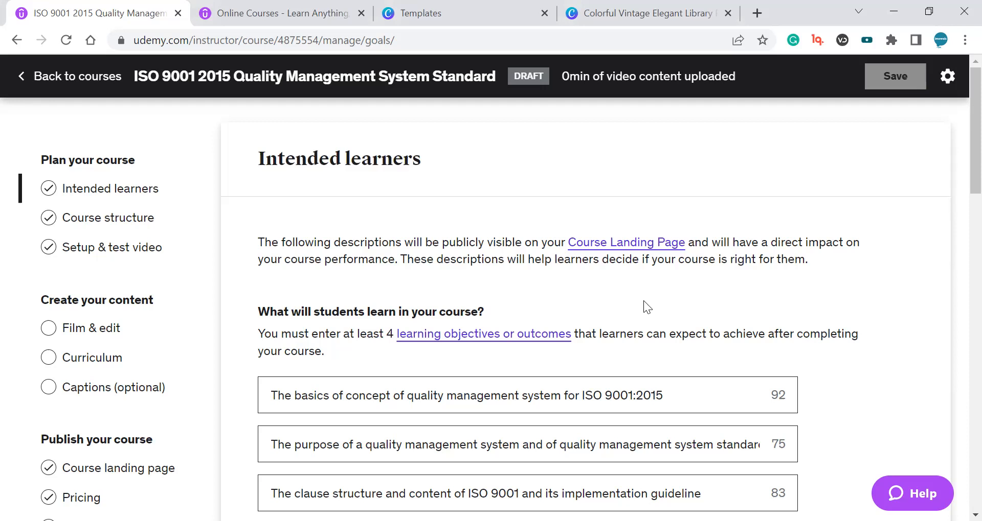
{"action": "double_click", "coordinate": [317, 164]}
{"action": "double_click", "coordinate": [383, 155]}
{"action": "mouse_move", "coordinate": [383, 156]}
{"action": "left_mouse_down"}
{"action": "mouse_move", "coordinate": [331, 158]}
{"action": "mouse_move", "coordinate": [392, 159]}
{"action": "left_mouse_up"}
{"action": "double_click", "coordinate": [340, 157]}
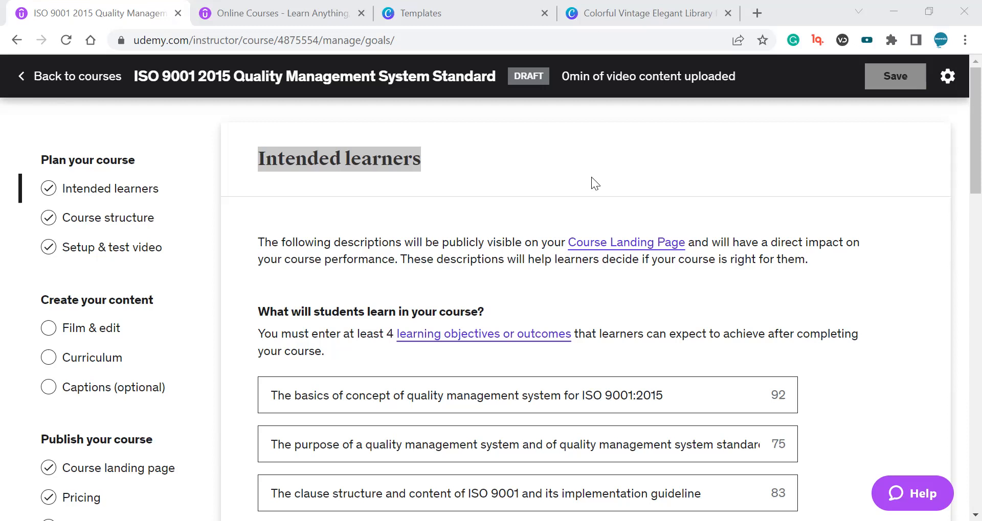
Open Promotions and preview creating a Free: Open coupon, closing the dialog without creating it.
{"action": "scroll", "coordinate": [468, 211], "scroll_direction": "down", "scroll_amount": 3}
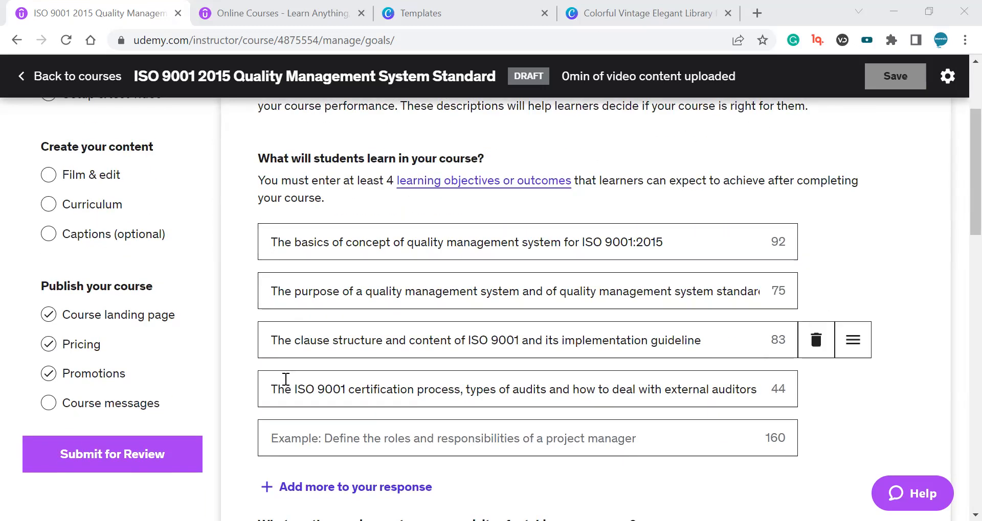
{"action": "left_click", "coordinate": [131, 383]}
{"action": "scroll", "coordinate": [530, 137], "scroll_direction": "down", "scroll_amount": 5}
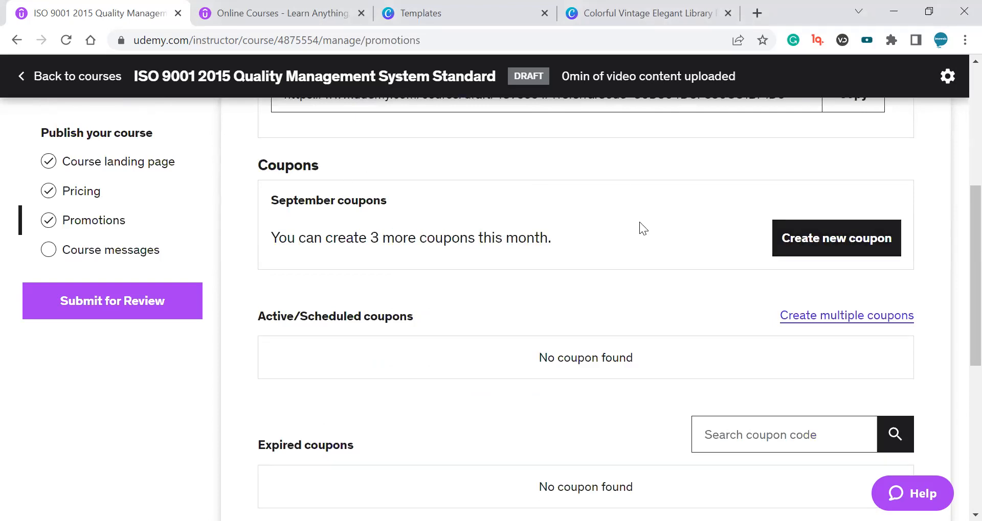
{"action": "left_click", "coordinate": [840, 245]}
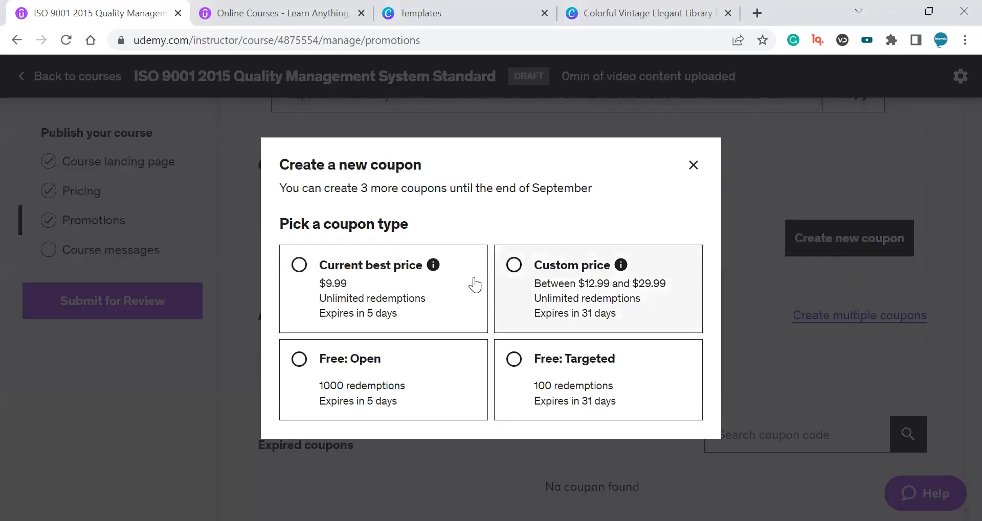
{"action": "left_click", "coordinate": [379, 379]}
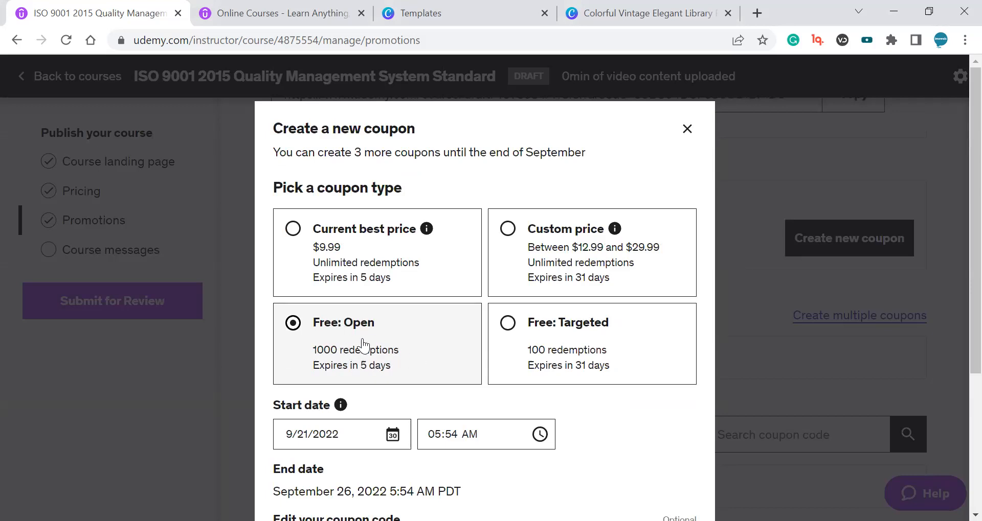
{"action": "scroll", "coordinate": [422, 379], "scroll_direction": "down", "scroll_amount": 3}
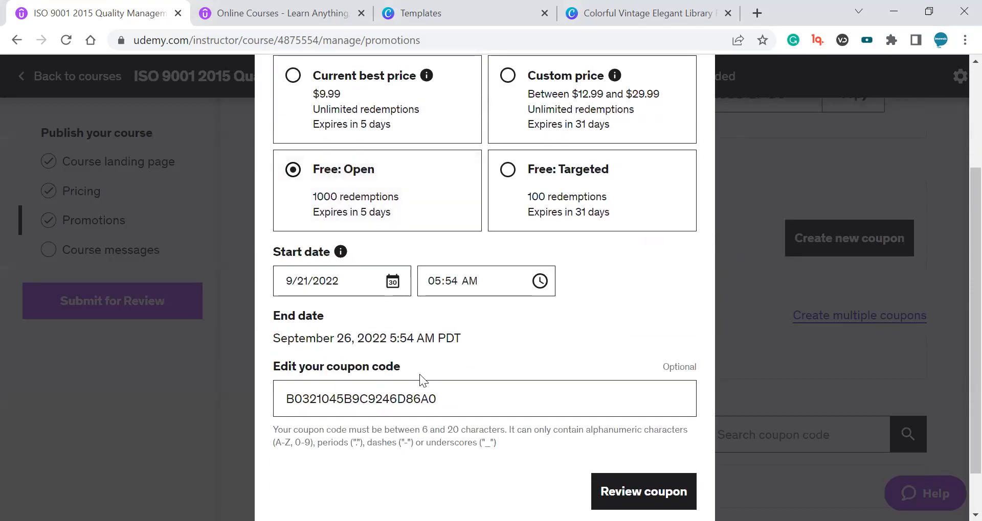
{"action": "scroll", "coordinate": [517, 395], "scroll_direction": "up", "scroll_amount": 3}
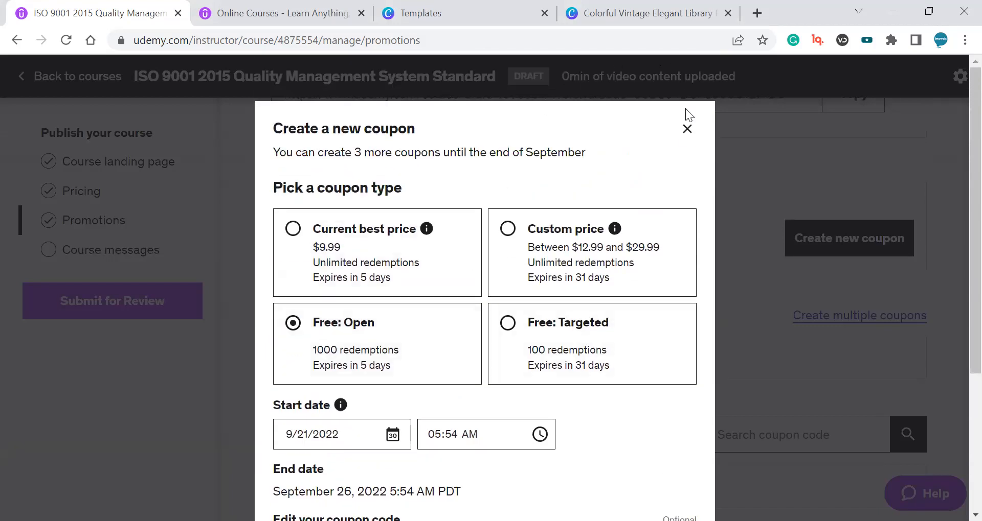
{"action": "left_click", "coordinate": [682, 130]}
Highlight the Refer students description on the Promotions page, then return to Intended learners.
{"action": "scroll", "coordinate": [541, 232], "scroll_direction": "up", "scroll_amount": 3}
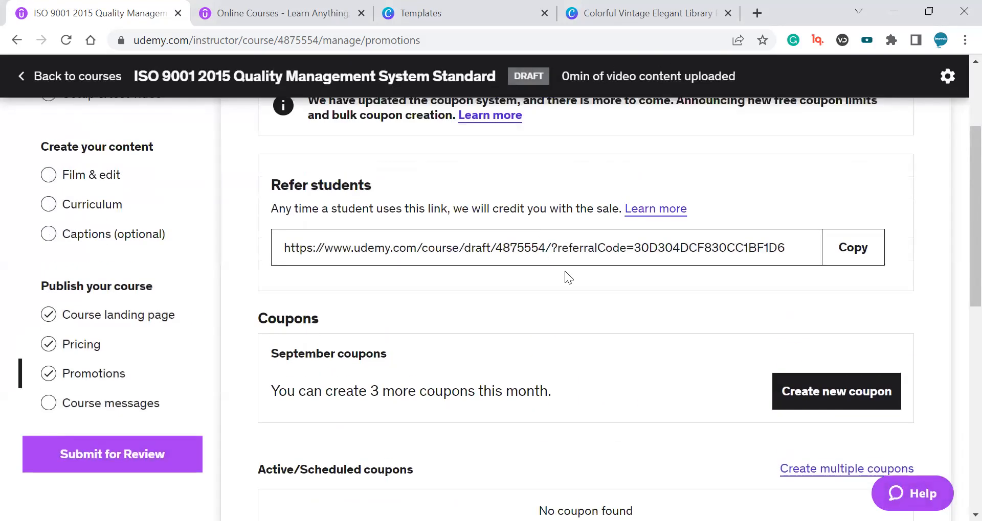
{"action": "triple_click", "coordinate": [351, 191]}
{"action": "left_click", "coordinate": [357, 208]}
{"action": "left_click_drag", "start_coordinate": [357, 208], "coordinate": [346, 179]}
{"action": "left_click", "coordinate": [333, 174]}
{"action": "triple_click", "coordinate": [362, 211]}
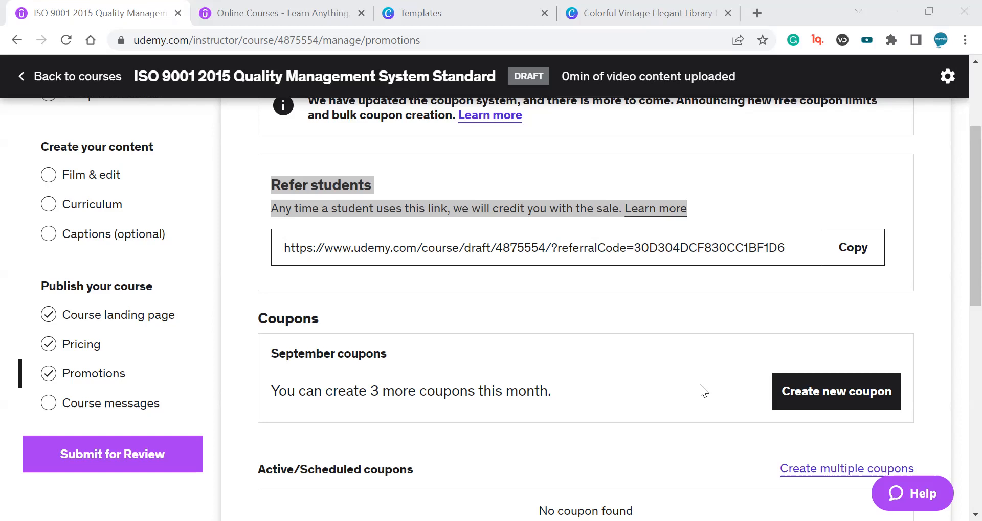
{"action": "left_click", "coordinate": [608, 183]}
{"action": "scroll", "coordinate": [154, 189], "scroll_direction": "up", "scroll_amount": 3}
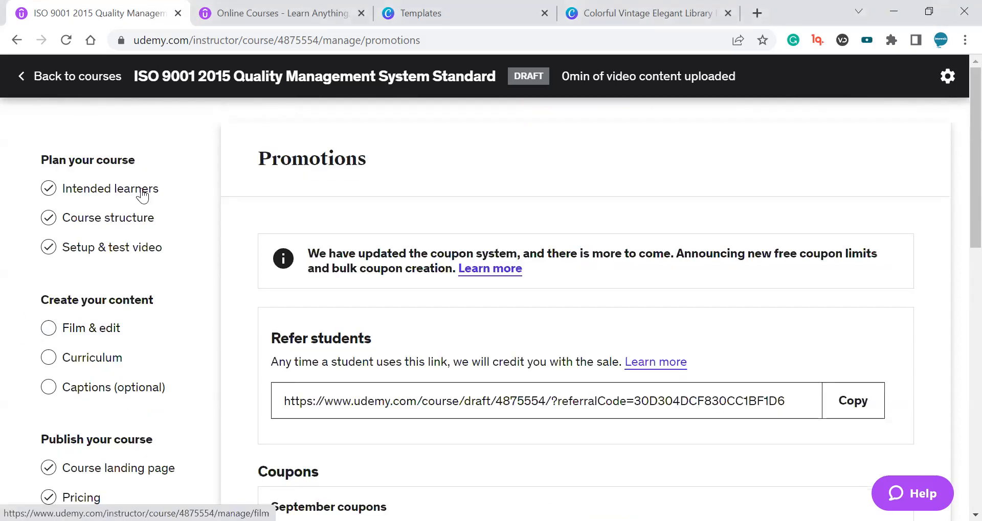
{"action": "left_click", "coordinate": [140, 189]}
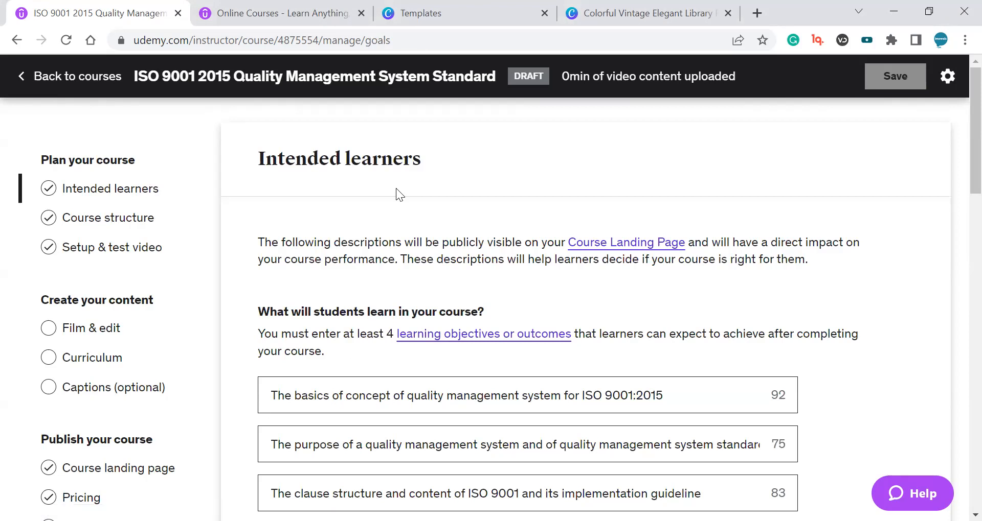